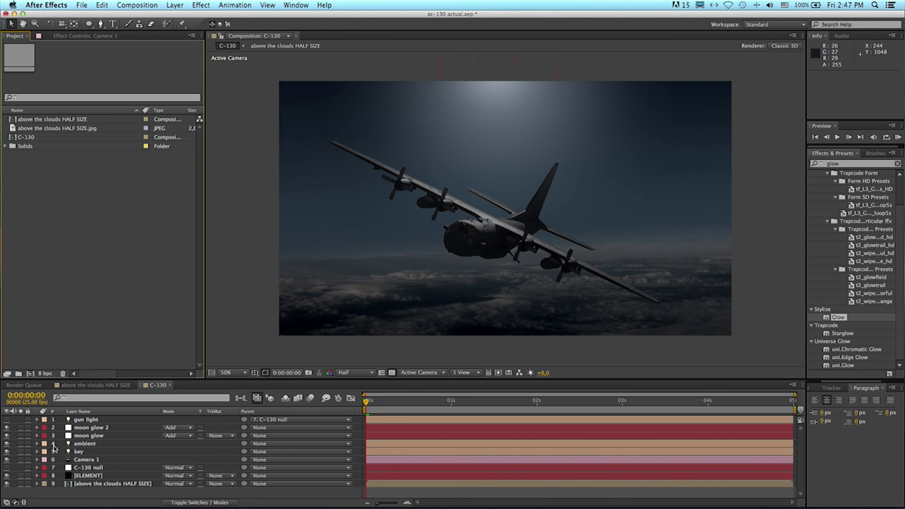
# Flash the gun light on and off to check its glow, then duplicate the cloud backdrop layer
pyautogui.click(7, 420)
pyautogui.doubleClick(7, 420)
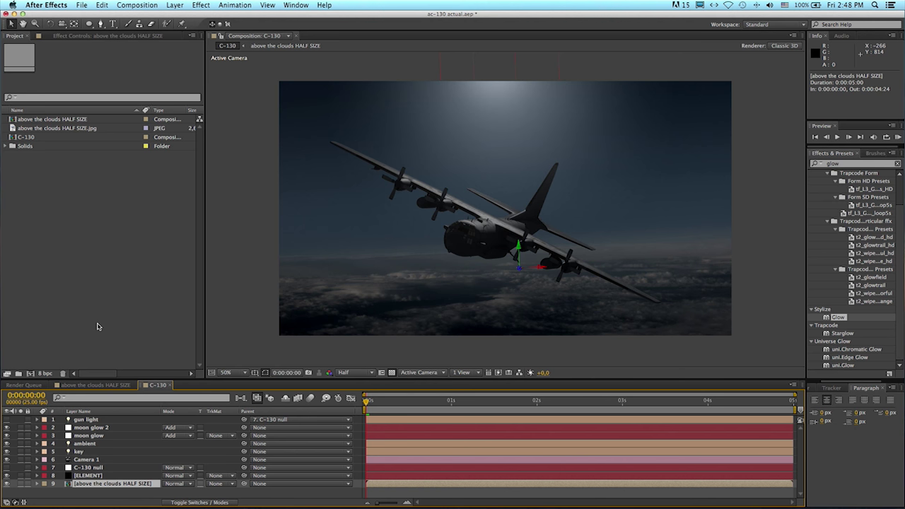
pyautogui.press('super+d')
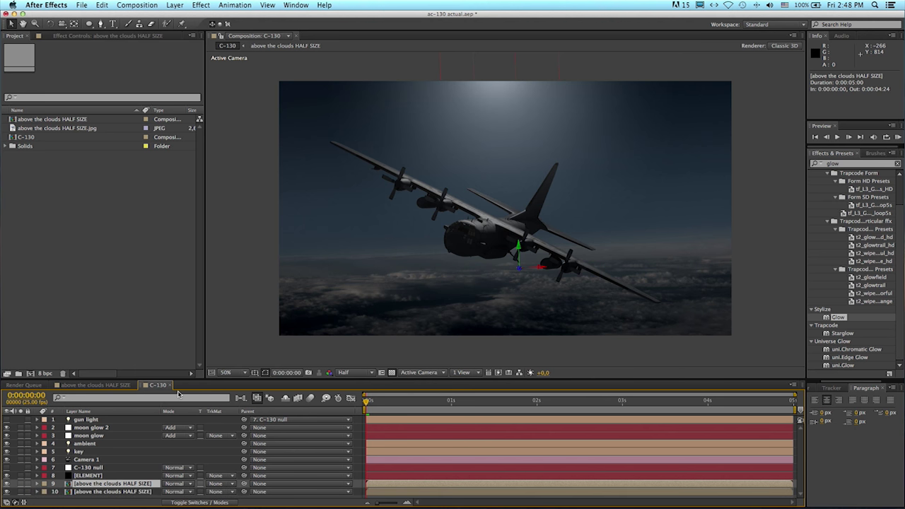
# Draw a curved four-point mask on the cloud copy beneath the plane
pyautogui.click(100, 23)
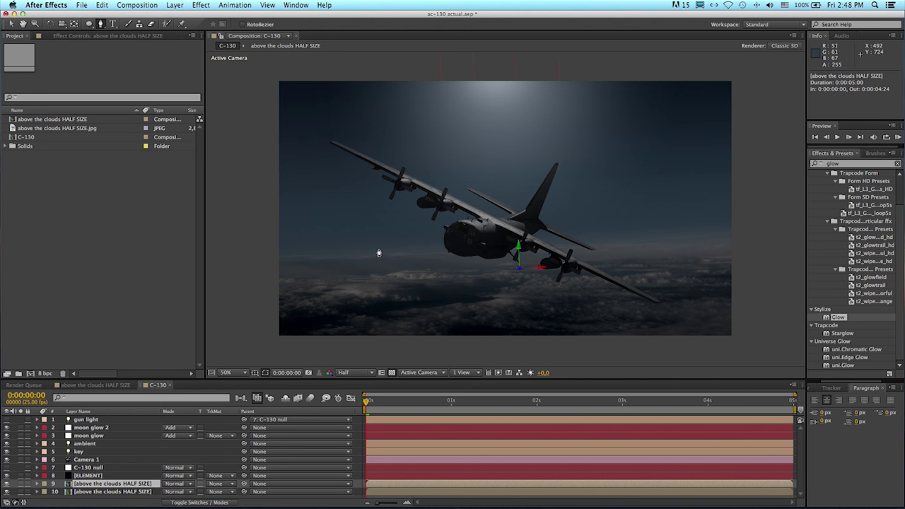
pyautogui.click(362, 258)
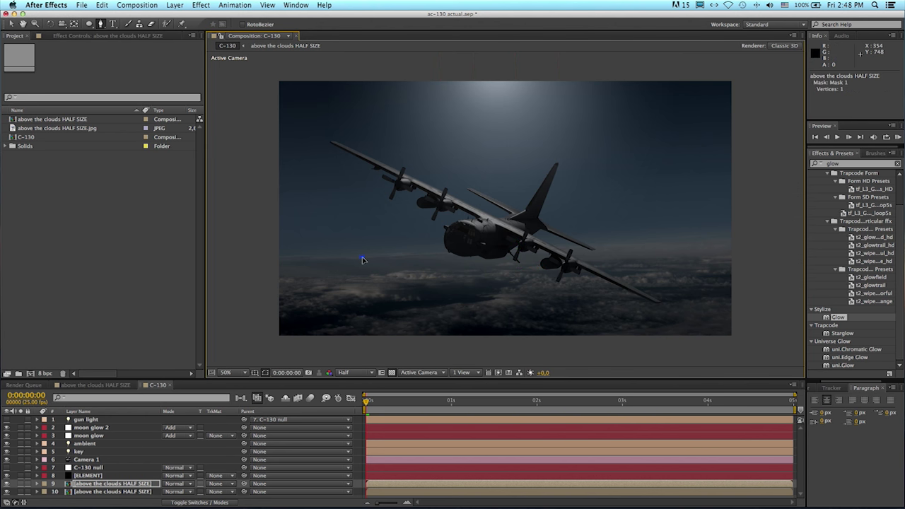
pyautogui.click(619, 249)
pyautogui.scroll(-2, 514, 325)
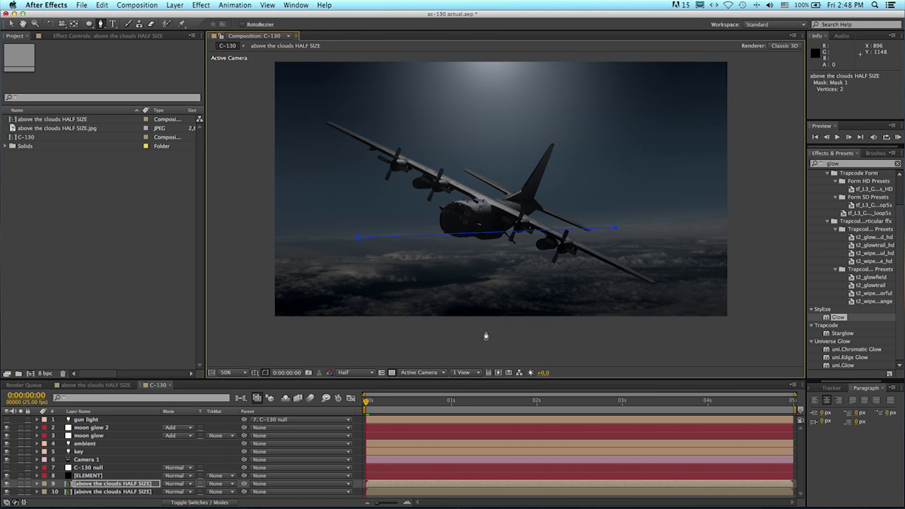
pyautogui.moveTo(486, 334); pyautogui.dragTo(473, 403)
pyautogui.moveTo(566, 331); pyautogui.dragTo(561, 270)
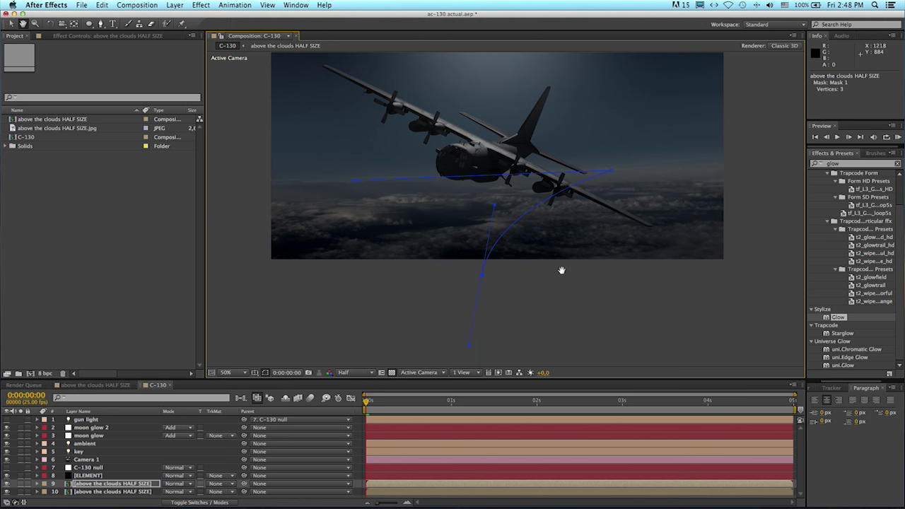
pyautogui.press('g')
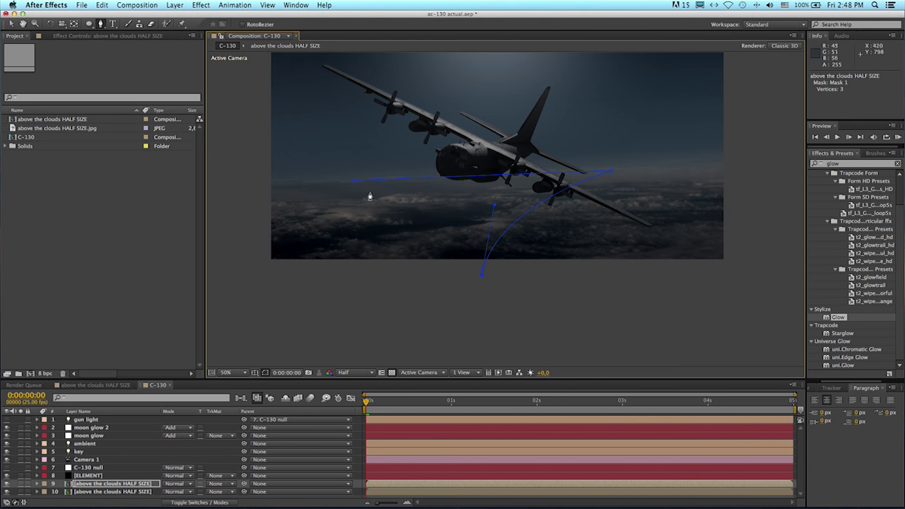
pyautogui.moveTo(376, 190); pyautogui.dragTo(288, 178)
# Set the masked cloud copy's blend mode to Screen and hide the mask outline
pyautogui.click(168, 484)
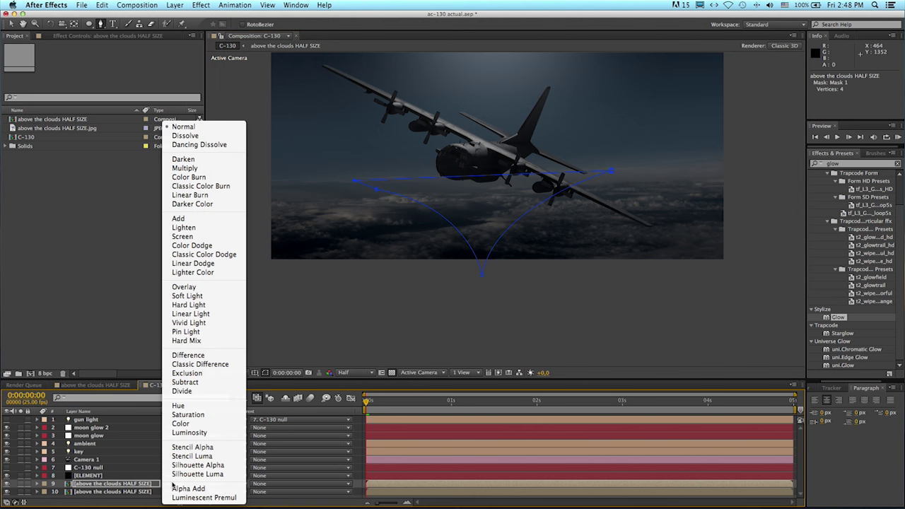
pyautogui.click(199, 242)
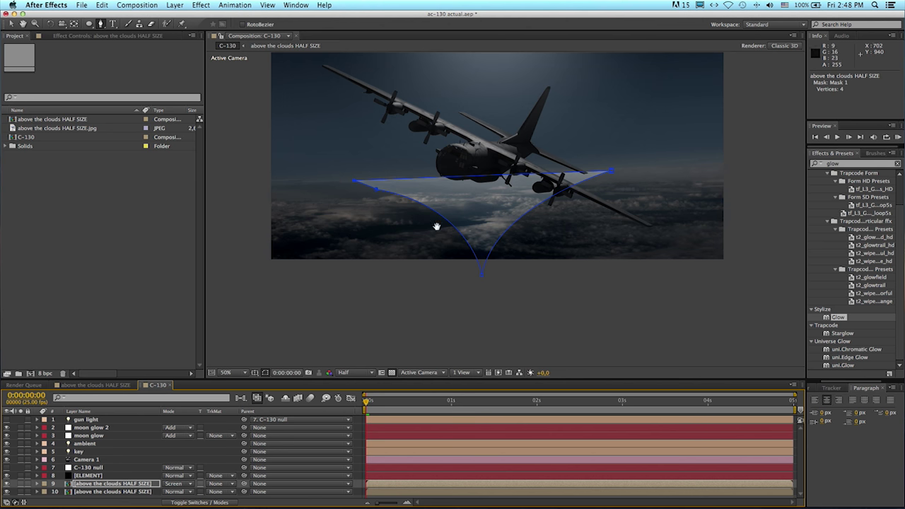
pyautogui.scroll(5, 429, 223)
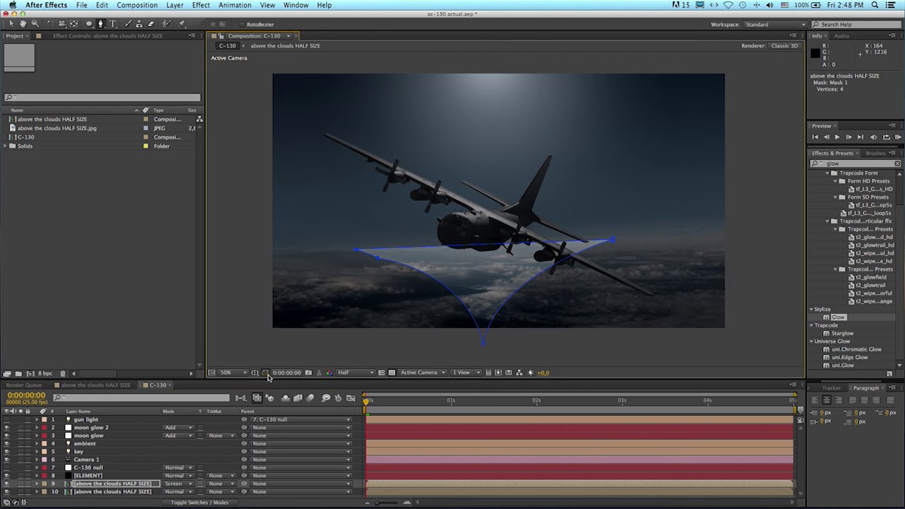
pyautogui.click(265, 372)
# Feather the cloud copy's mask to 116 px
pyautogui.press('f')
pyautogui.scroll(-1, 142, 484)
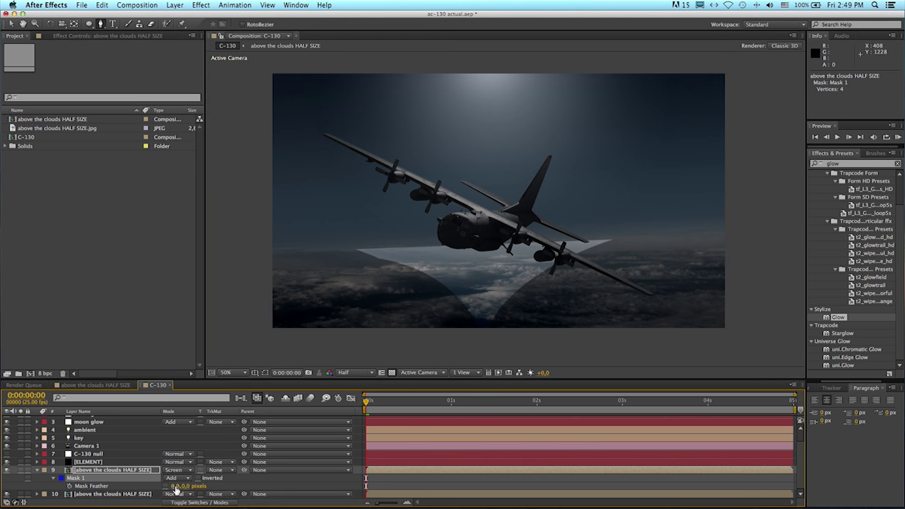
pyautogui.moveTo(174, 488); pyautogui.dragTo(248, 483)
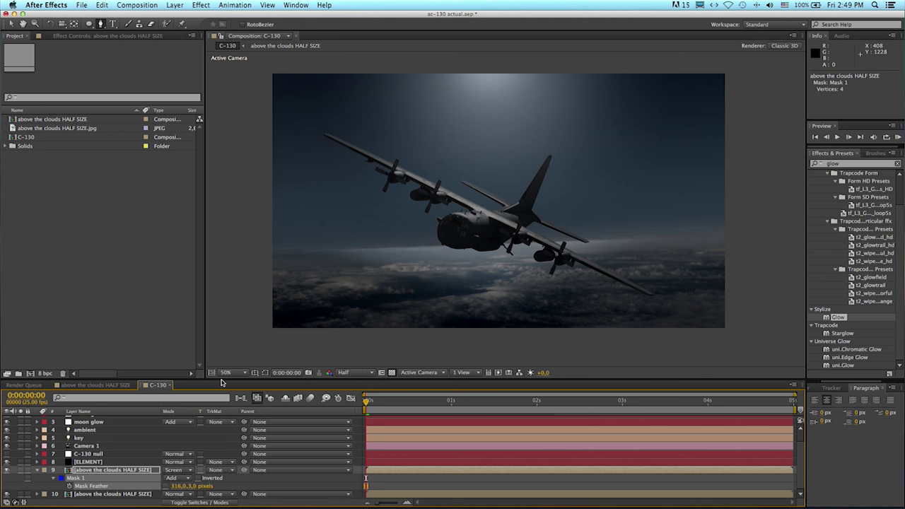
# Raise the cloud copy's Levels input black to 60, toggling the layer to compare
pyautogui.click(106, 35)
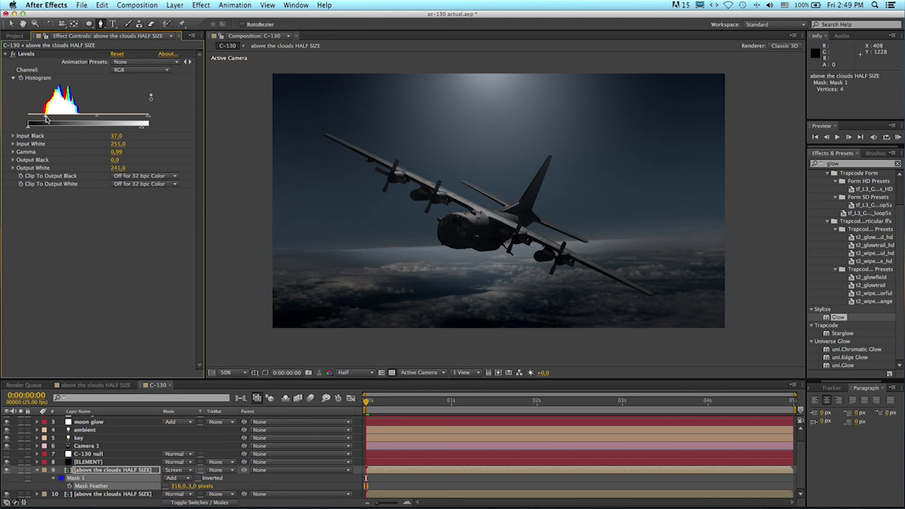
pyautogui.moveTo(46, 118); pyautogui.dragTo(59, 118)
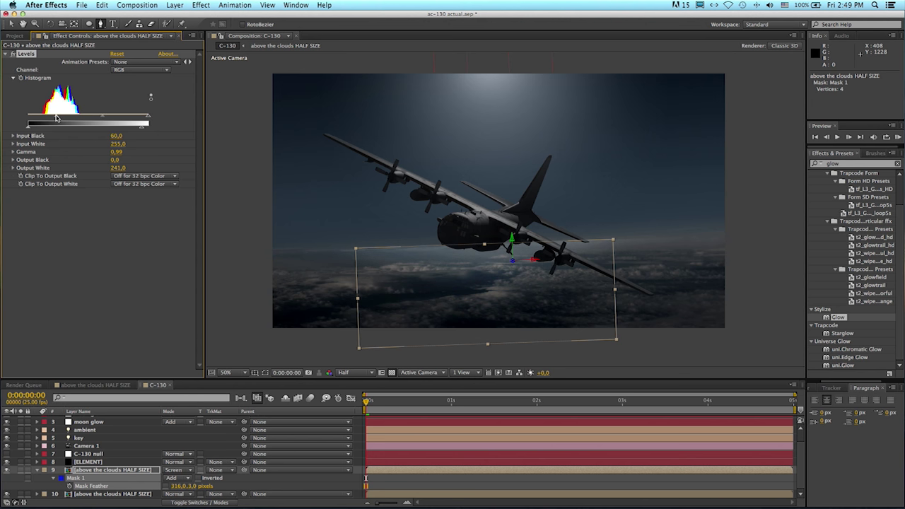
pyautogui.click(467, 480)
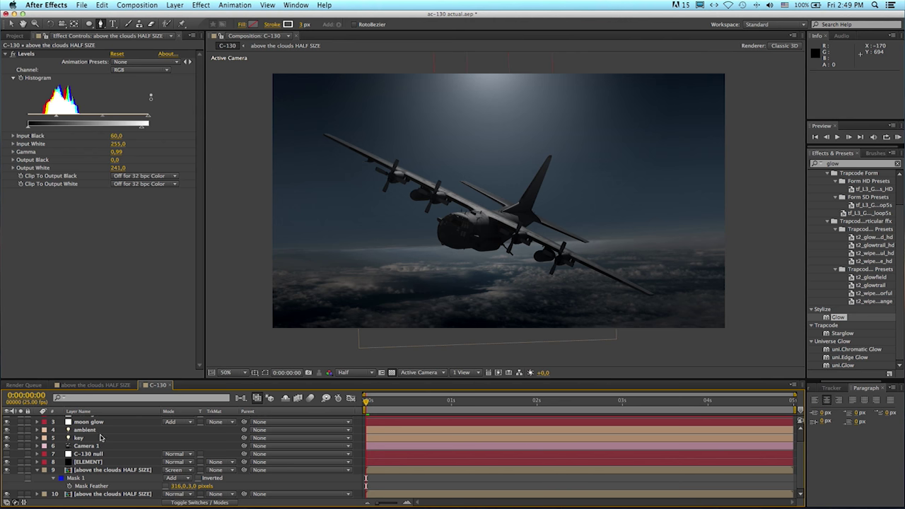
pyautogui.scroll(2, 7, 472)
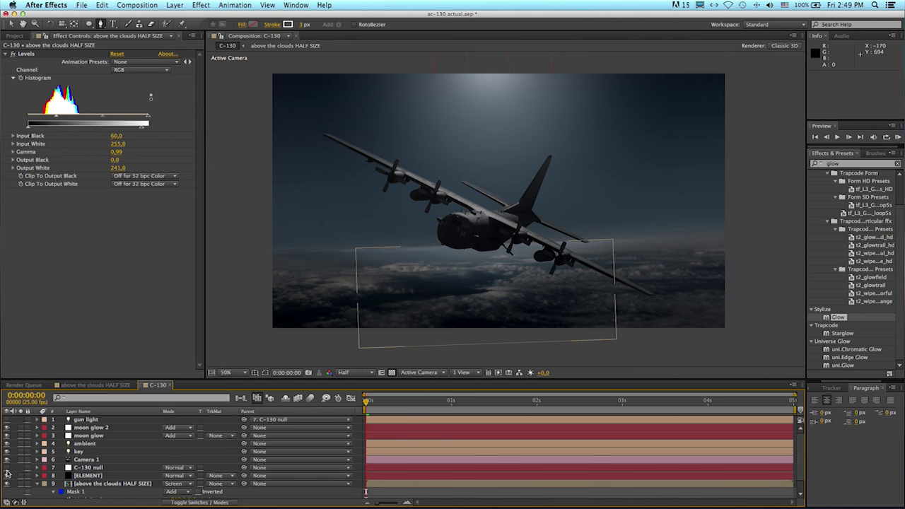
pyautogui.scroll(-2, 7, 472)
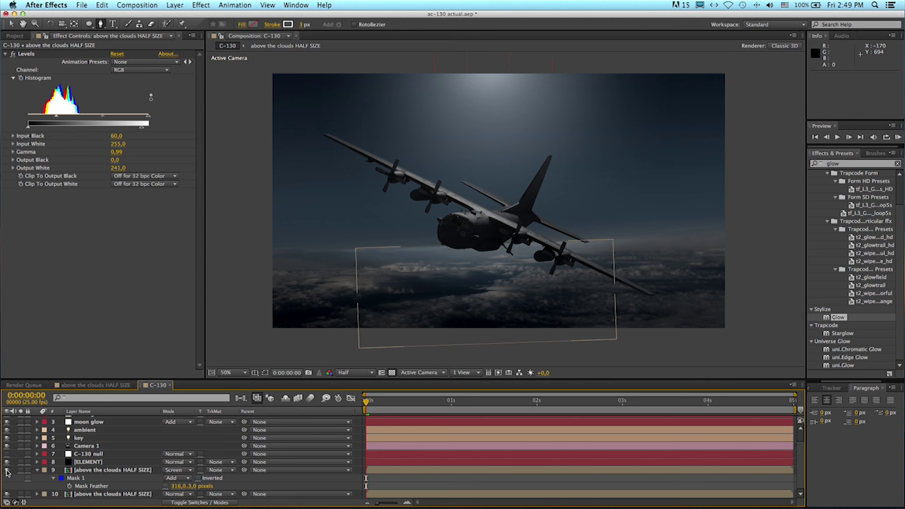
pyautogui.click(7, 472)
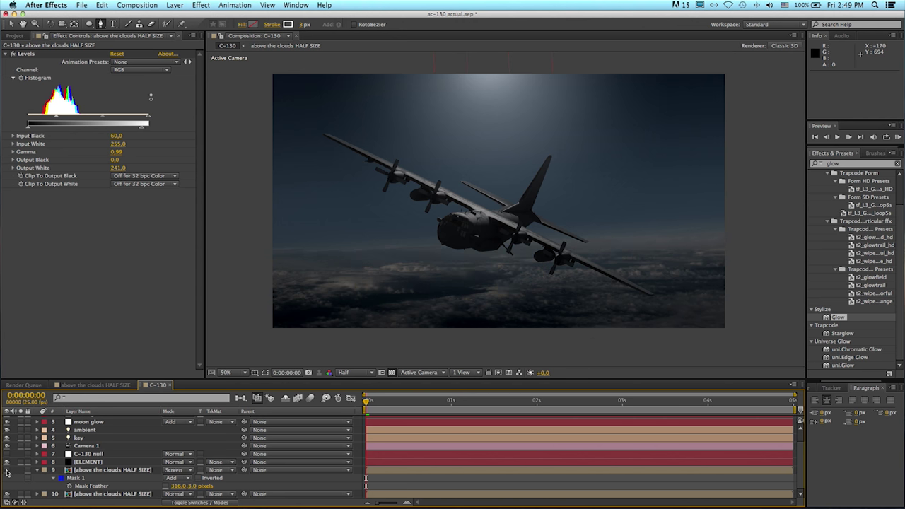
pyautogui.click(7, 472)
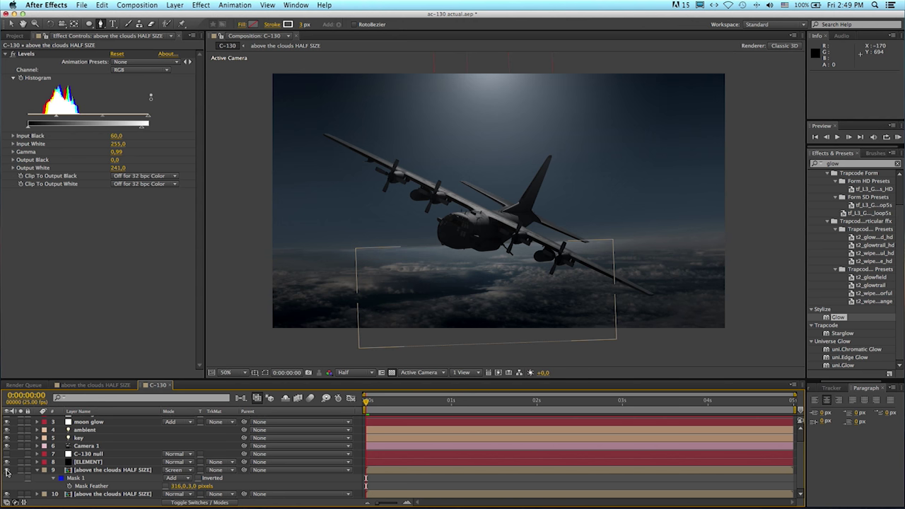
# Set the cloud copy's opacity to 75%
pyautogui.click(100, 470)
pyautogui.press('t')
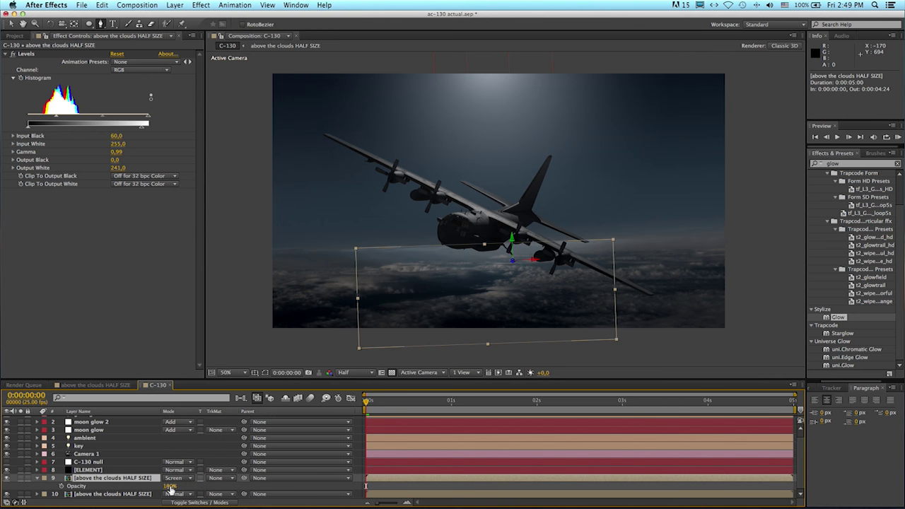
pyautogui.moveTo(169, 485); pyautogui.dragTo(123, 485)
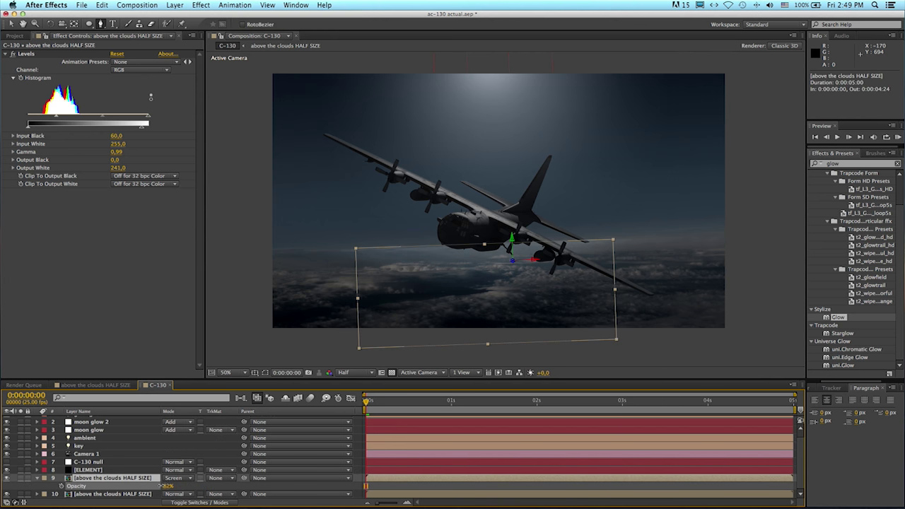
pyautogui.click(170, 485)
pyautogui.write('75')
pyautogui.press('Return')
pyautogui.press('super+shift+a')
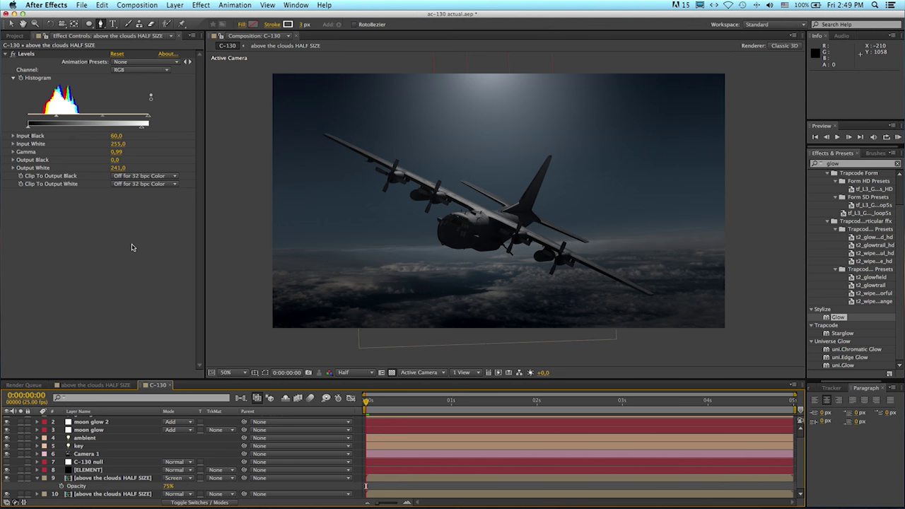
# Show Camera 1's position (987, 518, -5000) and test-slide it sideways to check framing
pyautogui.click(111, 478)
pyautogui.press('t')
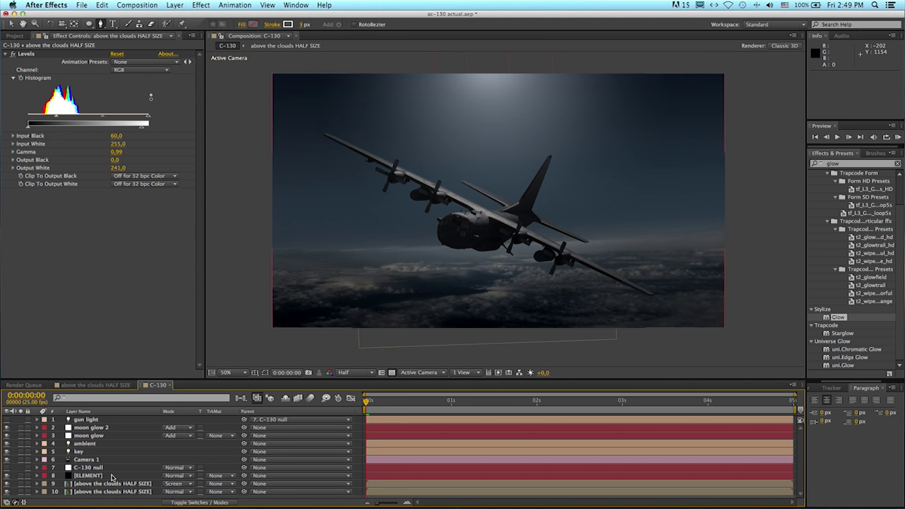
pyautogui.click(98, 461)
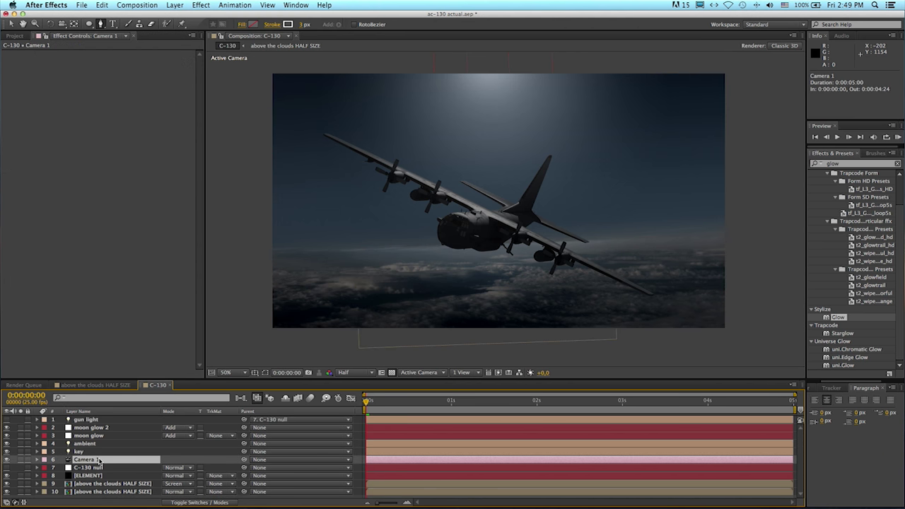
pyautogui.press('p')
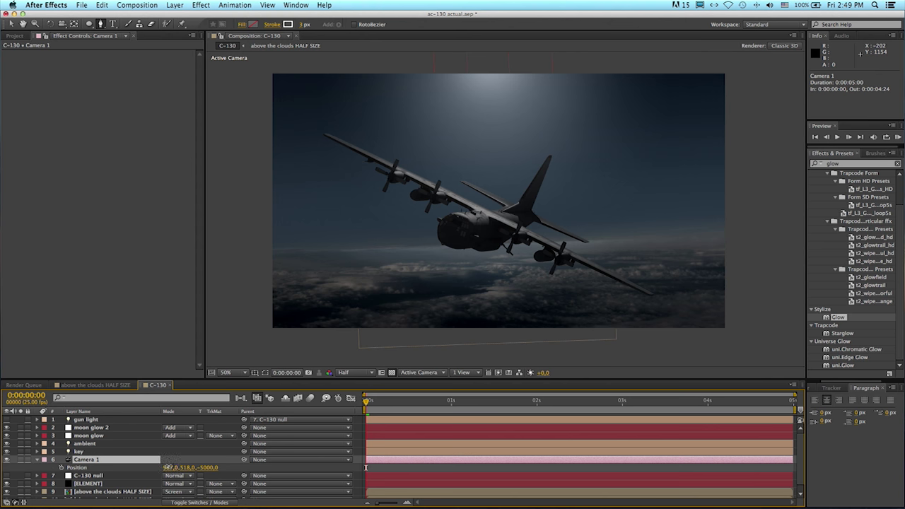
pyautogui.moveTo(167, 467); pyautogui.dragTo(139, 497)
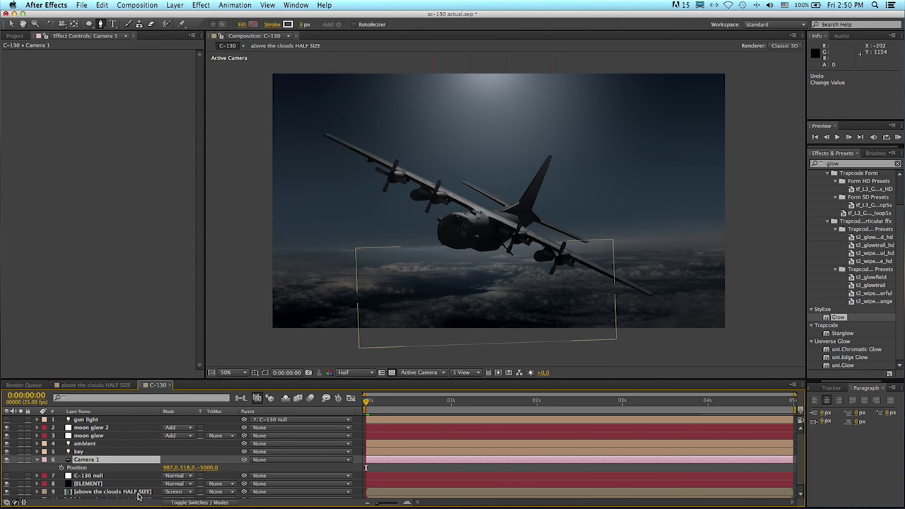
# Parent the cloud copy to the original clouds and shift both right together
pyautogui.click(140, 492)
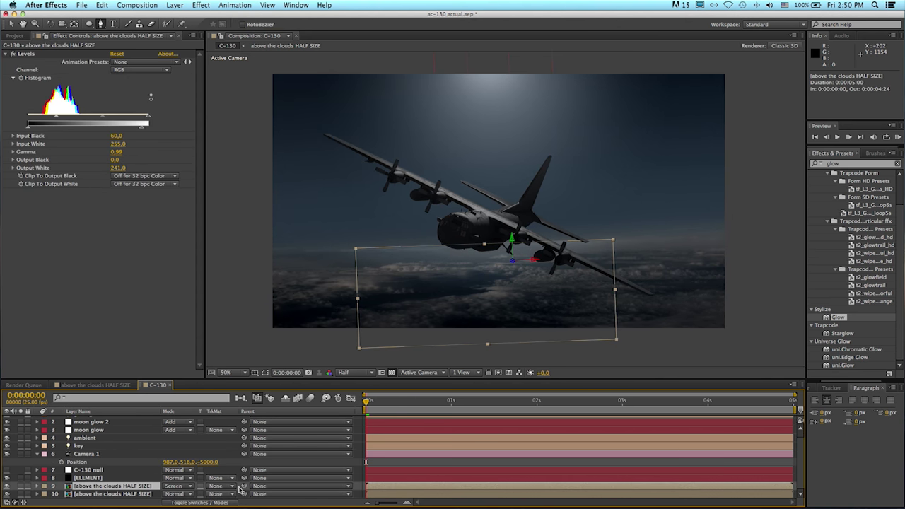
pyautogui.moveTo(245, 486); pyautogui.dragTo(129, 498)
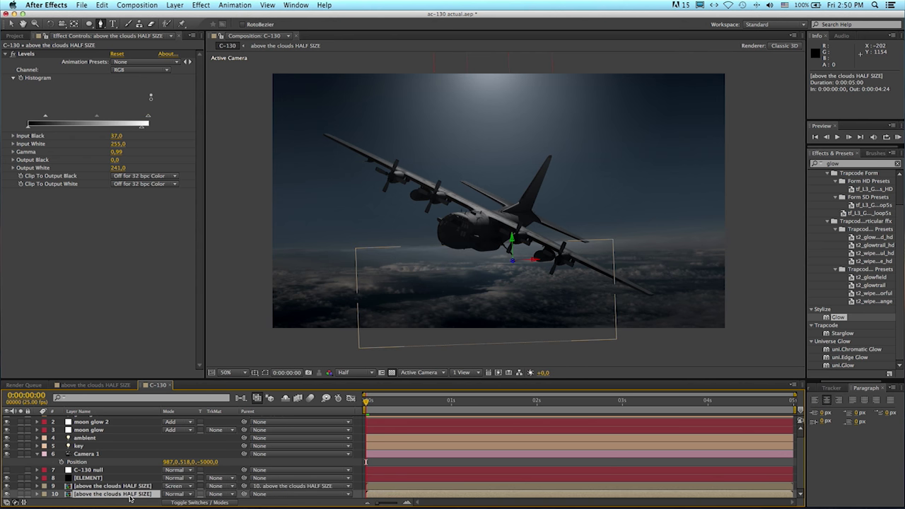
pyautogui.click(129, 499)
pyautogui.press('p')
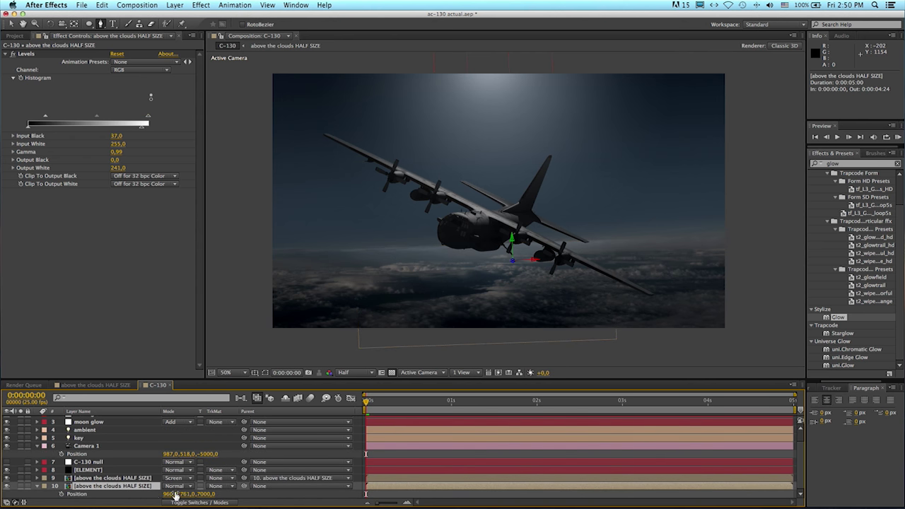
pyautogui.moveTo(167, 495); pyautogui.dragTo(253, 493)
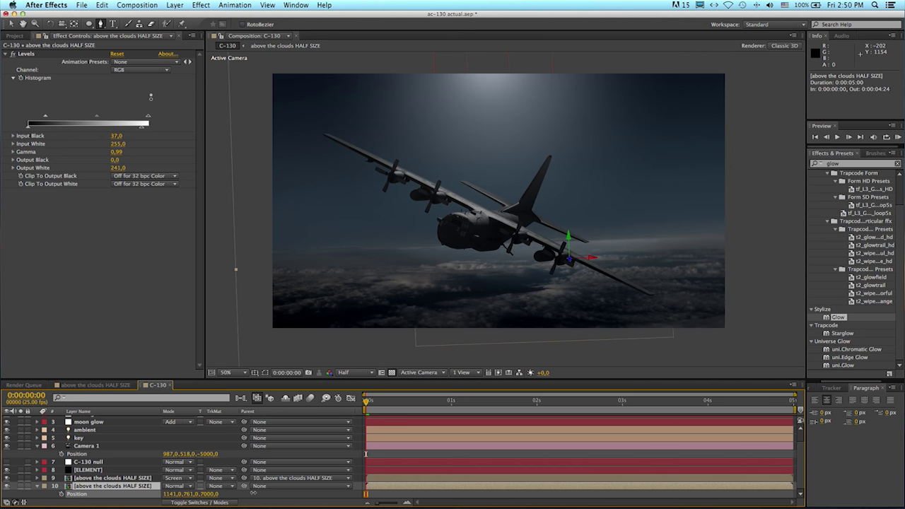
# Move the mask on the above the clouds HALF SIZE layer about 77 px left
pyautogui.click(134, 480)
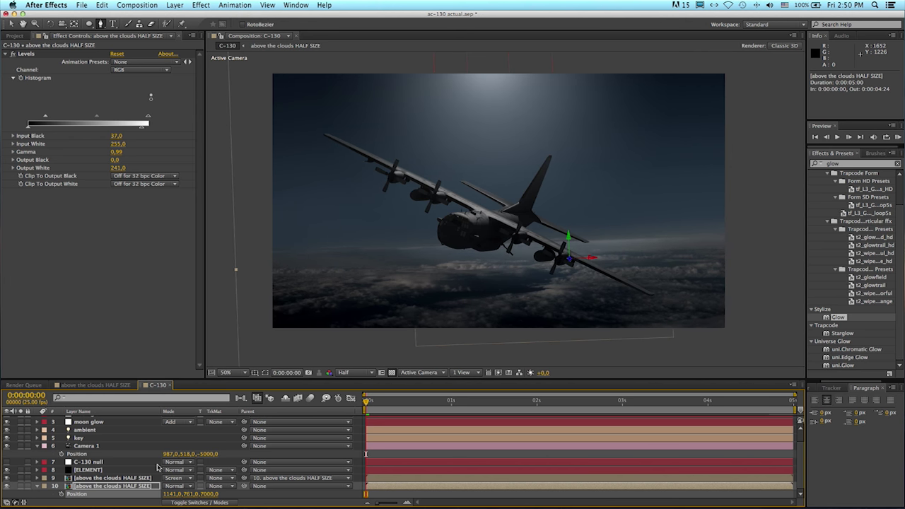
pyautogui.click(264, 373)
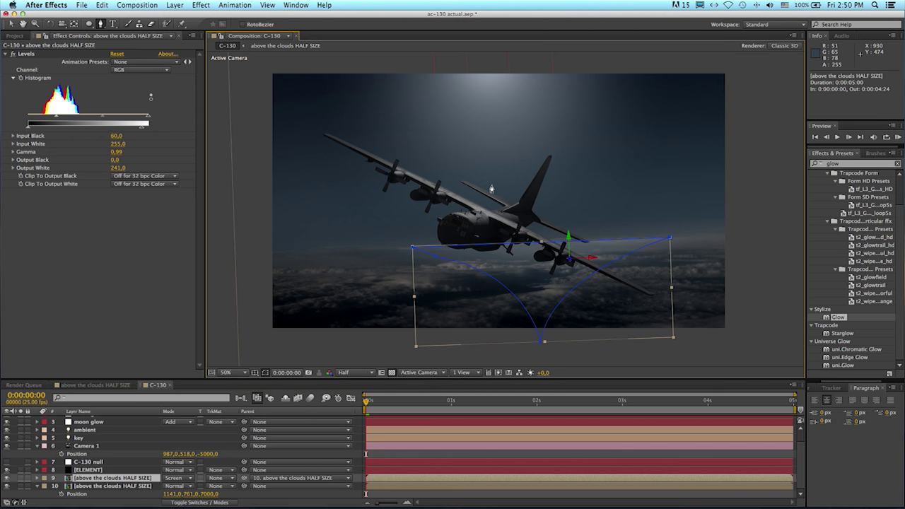
pyautogui.press('v')
pyautogui.click(601, 253)
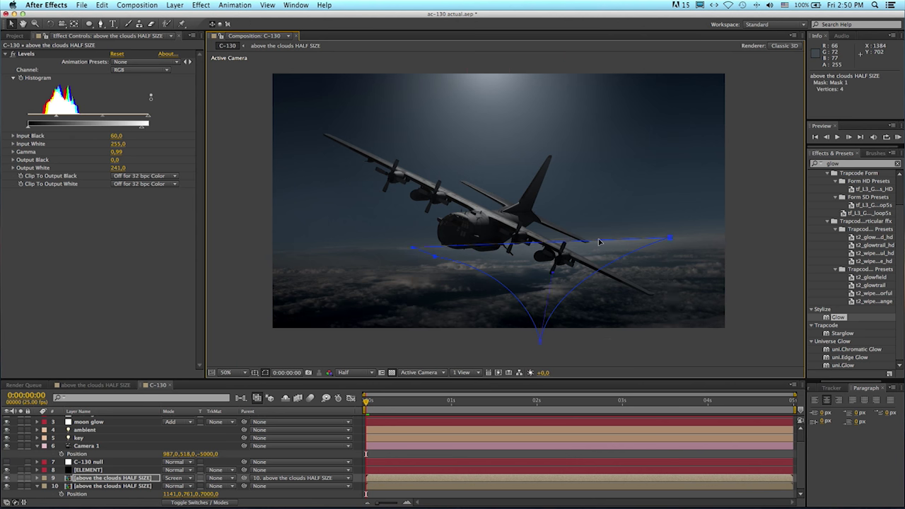
pyautogui.moveTo(602, 253); pyautogui.dragTo(548, 256)
pyautogui.click(101, 326)
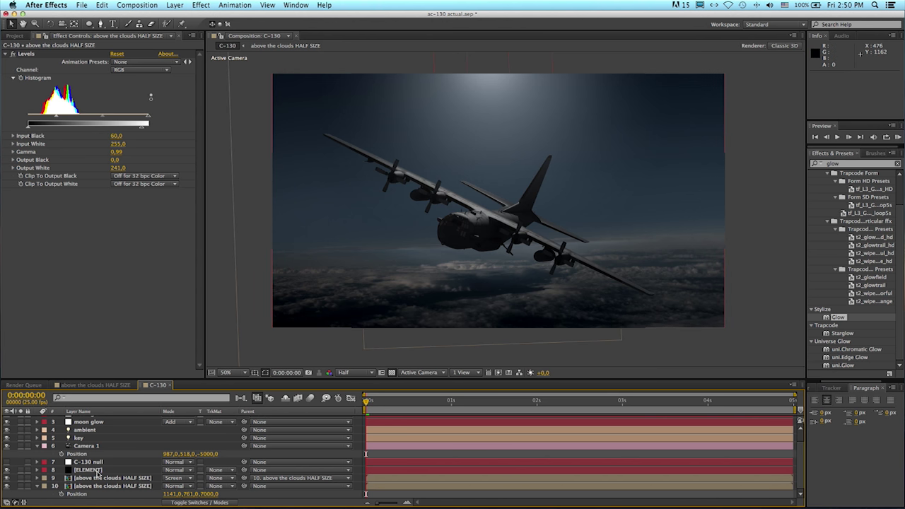
# Add a Photo Filter to the ELEMENT plane set to Cooling Filter (80) at 10% density
pyautogui.click(96, 470)
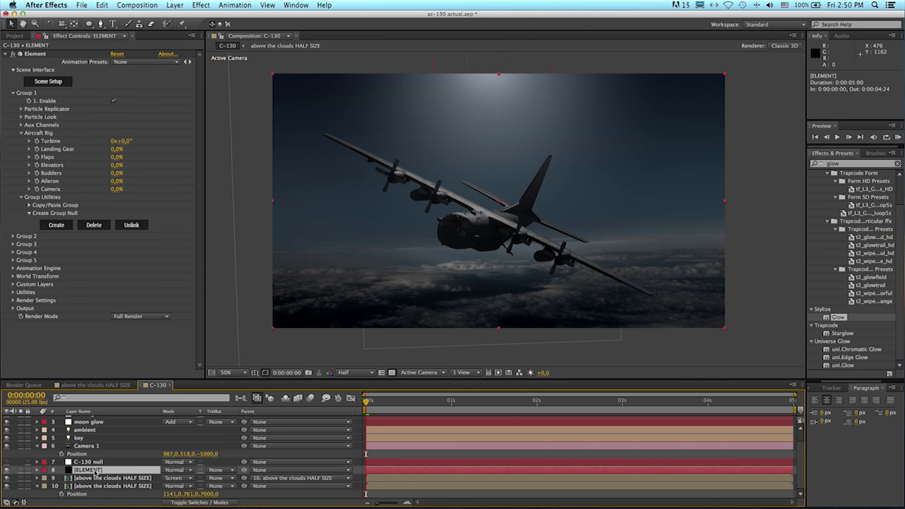
pyautogui.click(202, 5)
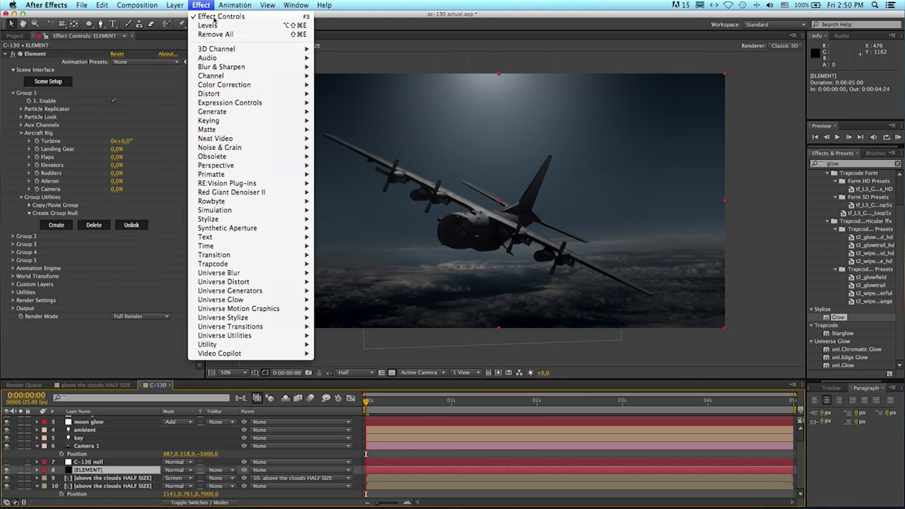
pyautogui.moveTo(258, 85)
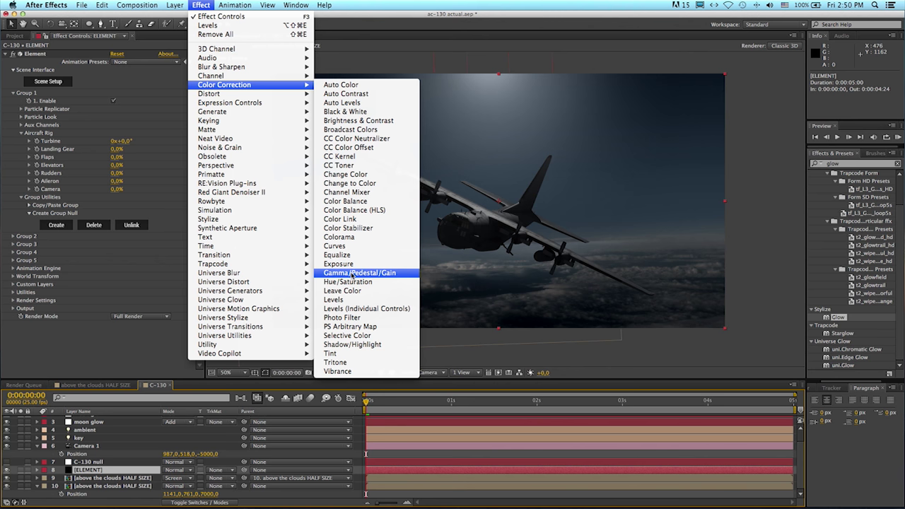
pyautogui.click(343, 317)
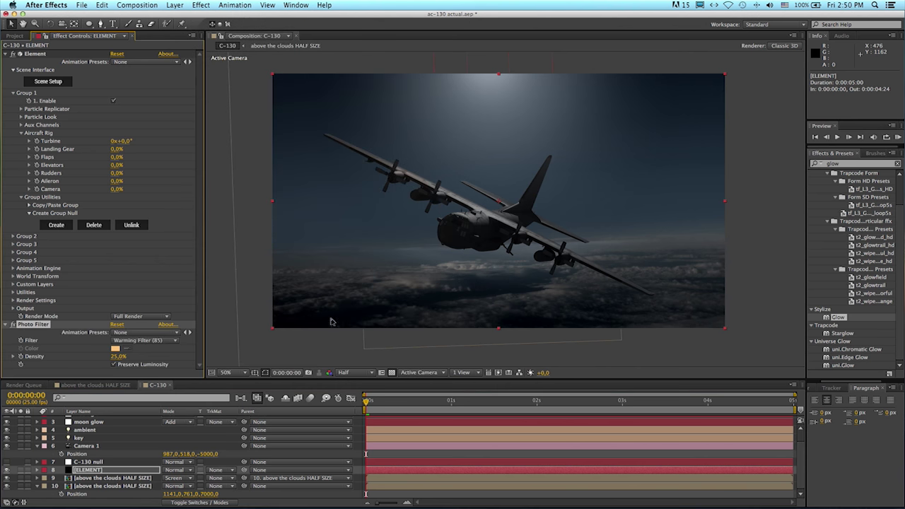
pyautogui.click(137, 342)
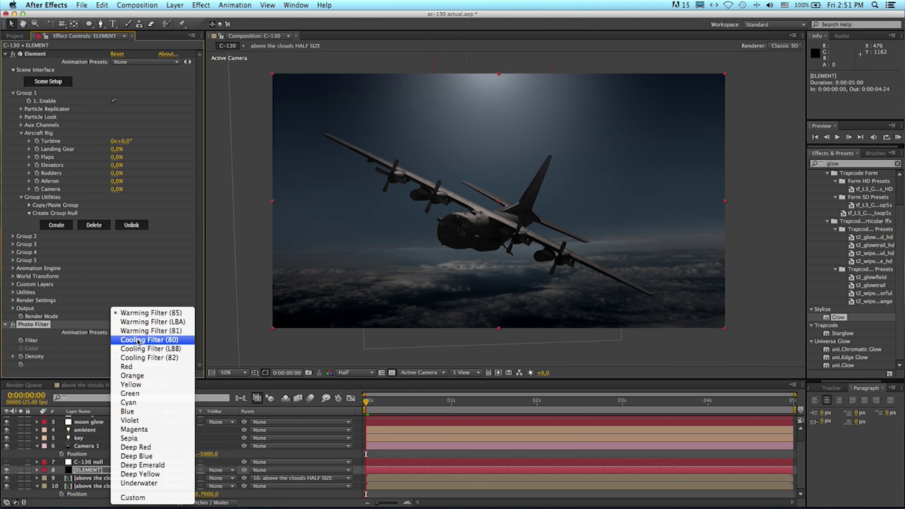
pyautogui.click(137, 341)
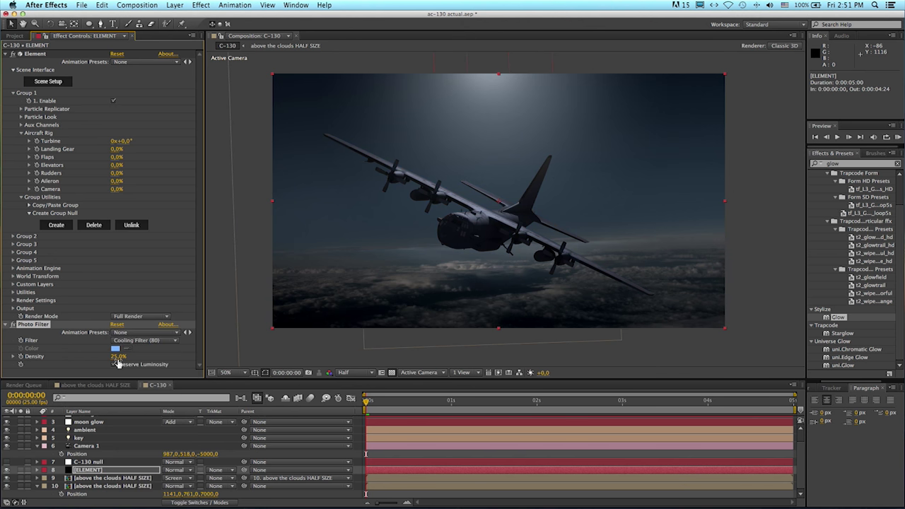
pyautogui.click(117, 356)
pyautogui.write('10')
pyautogui.press('Return')
# Turn on the gun light layer
pyautogui.scroll(2, 89, 443)
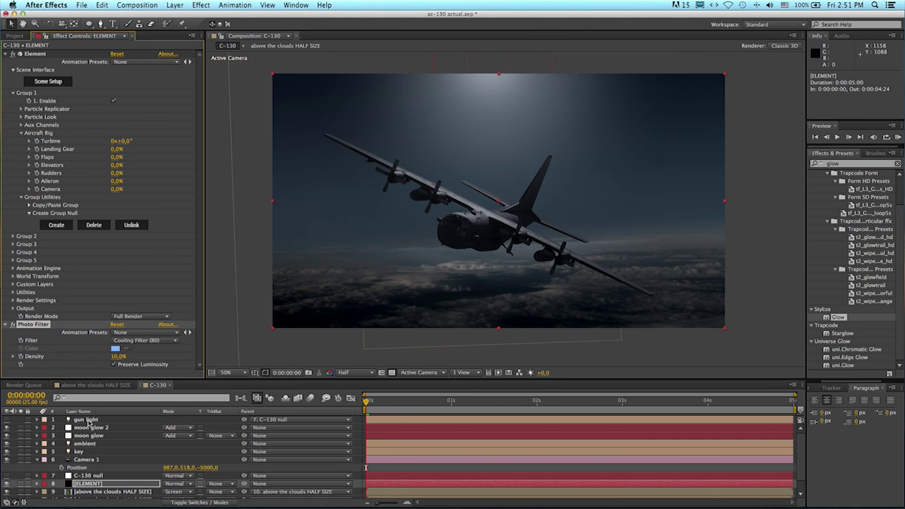
pyautogui.click(87, 420)
pyautogui.click(6, 420)
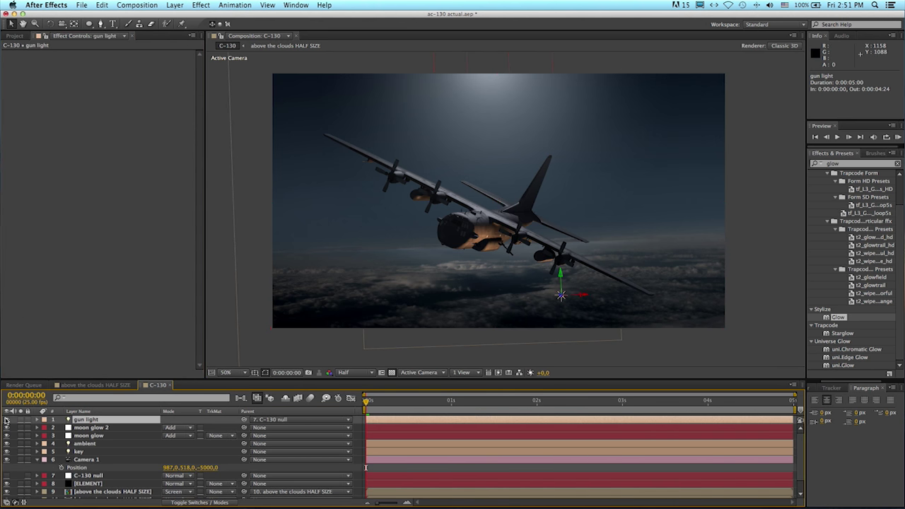
pyautogui.click(390, 469)
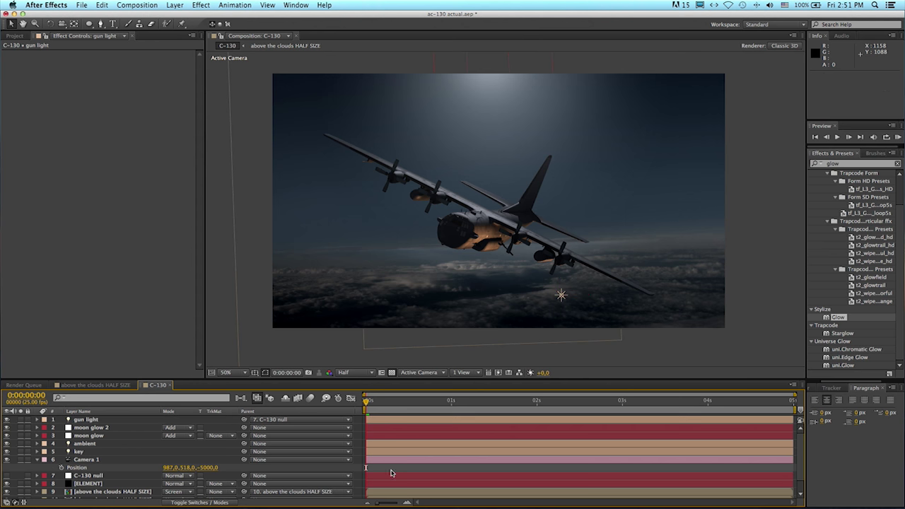
# Create a new composition named flash
pyautogui.click(146, 5)
pyautogui.click(152, 16)
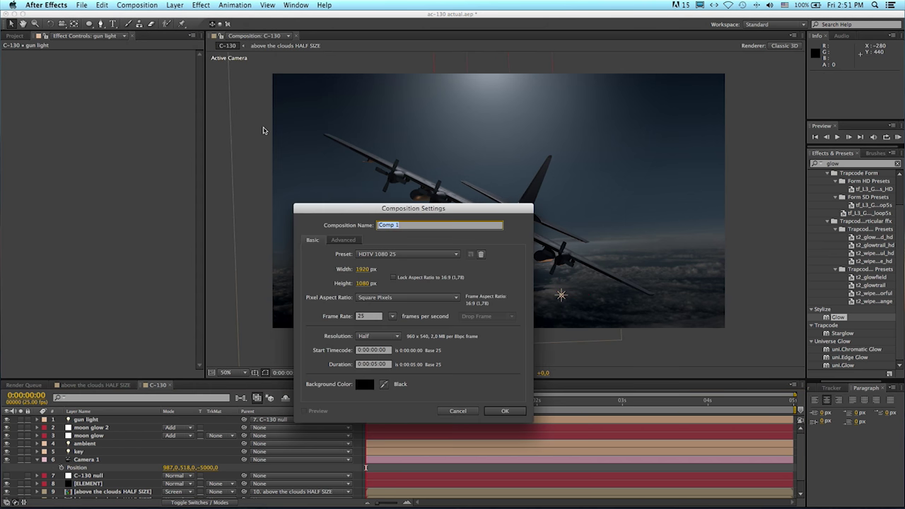
pyautogui.write('flash')
pyautogui.click(500, 412)
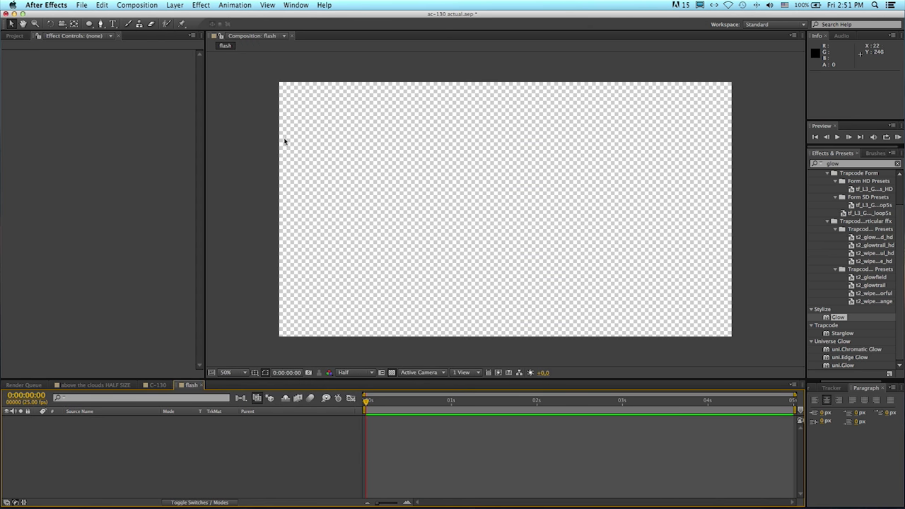
# Add a black full-frame solid to the flash composition
pyautogui.click(175, 5)
pyautogui.moveTo(187, 17)
pyautogui.click(359, 29)
pyautogui.click(163, 215)
pyautogui.moveTo(162, 244); pyautogui.dragTo(5, 380)
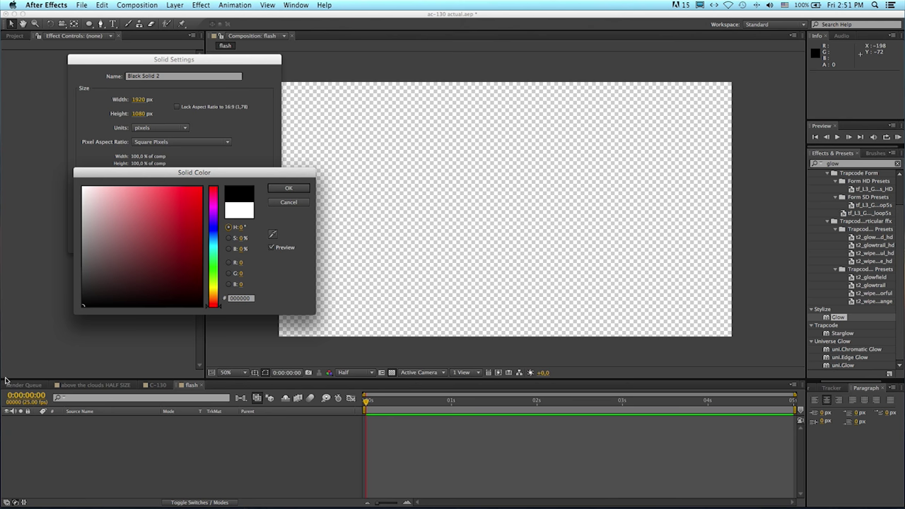
pyautogui.click(301, 188)
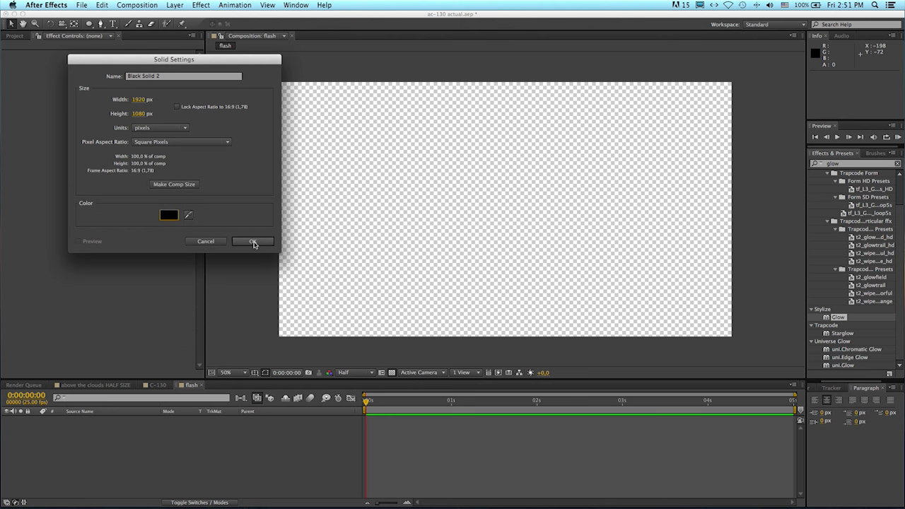
pyautogui.click(254, 242)
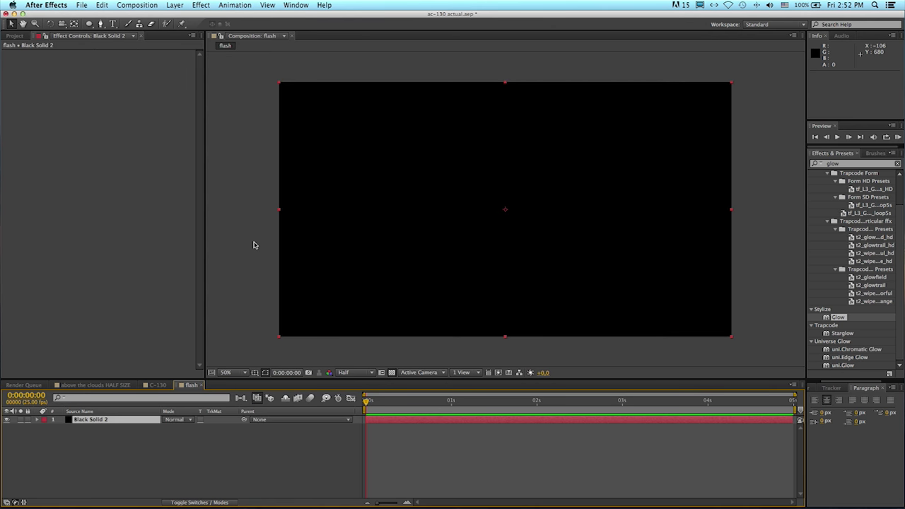
pyautogui.click(122, 437)
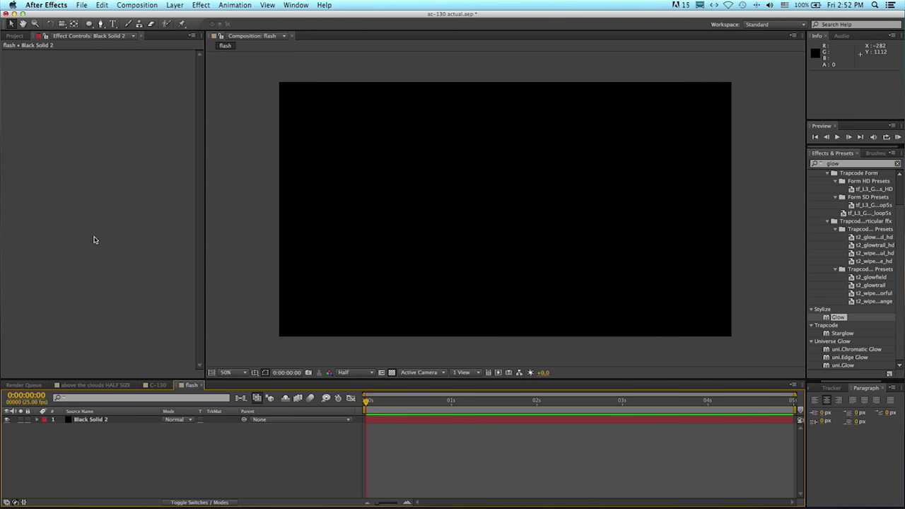
pyautogui.click(107, 420)
# Add a white solid above the black one
pyautogui.click(176, 5)
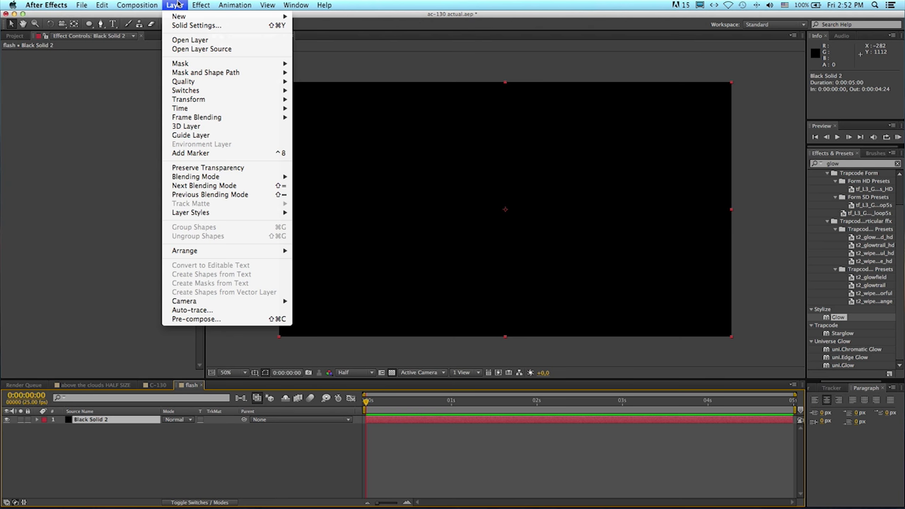
pyautogui.moveTo(182, 16)
pyautogui.click(347, 29)
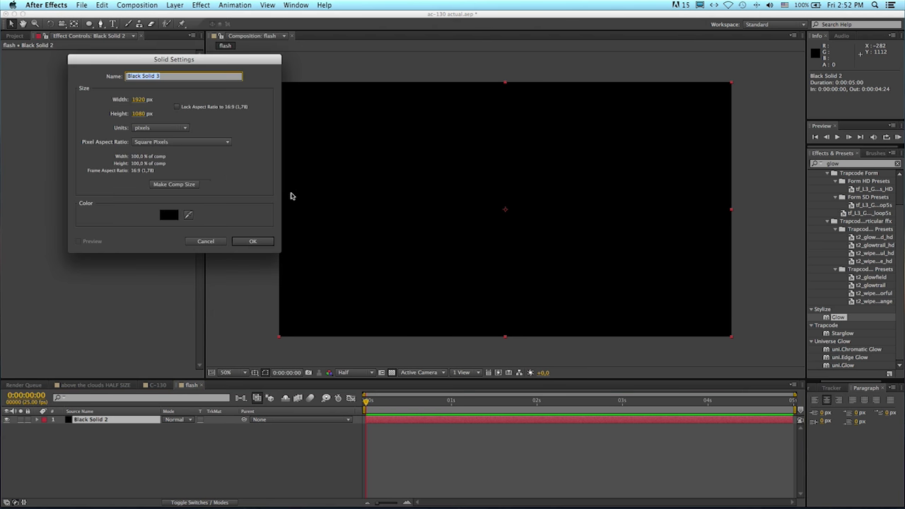
pyautogui.click(161, 216)
pyautogui.moveTo(157, 218); pyautogui.dragTo(39, 155)
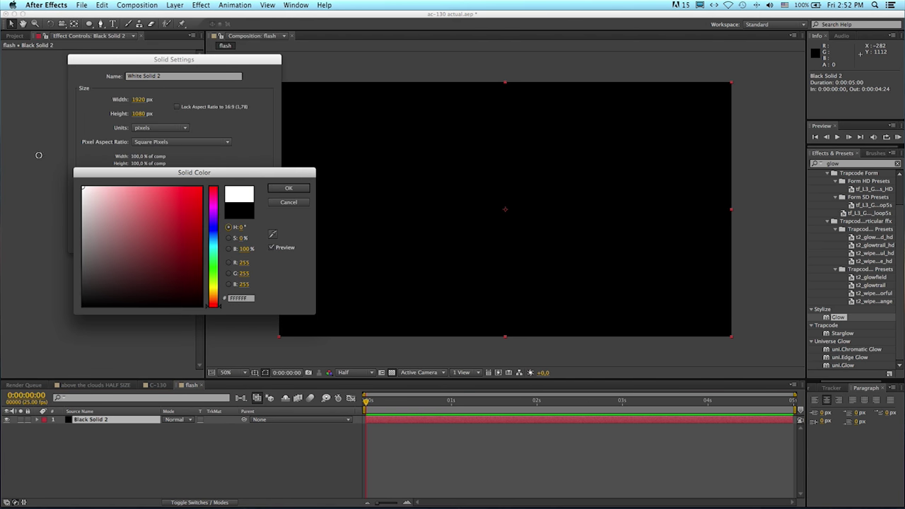
pyautogui.click(291, 188)
pyautogui.click(253, 241)
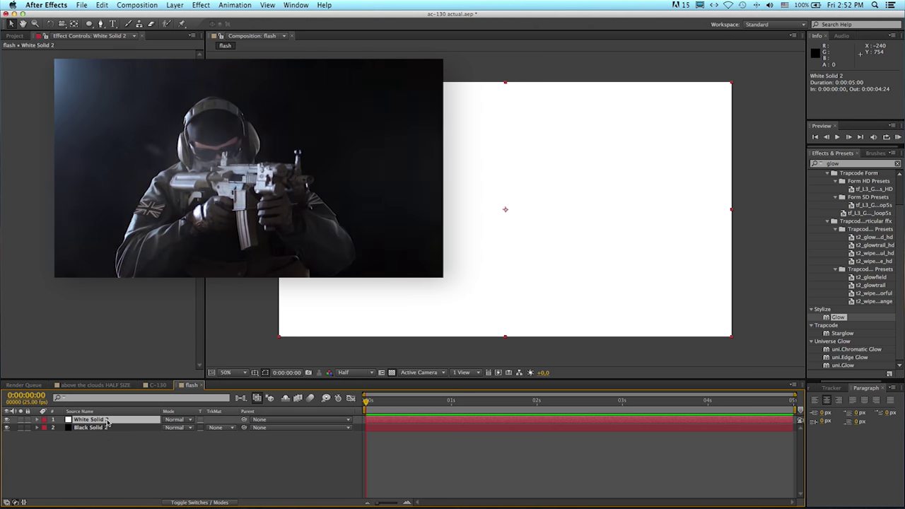
# Draw a closed, left-pointing teardrop mask on White Solid 2
pyautogui.click(101, 24)
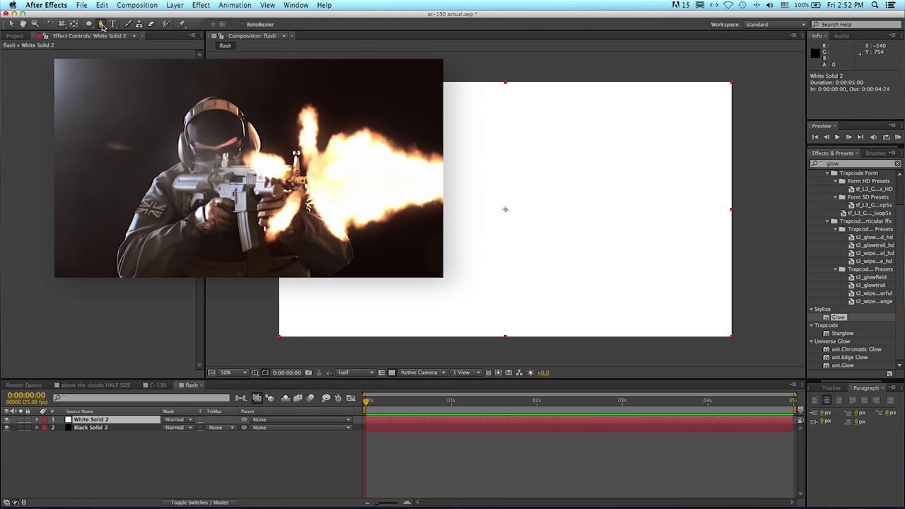
pyautogui.click(376, 208)
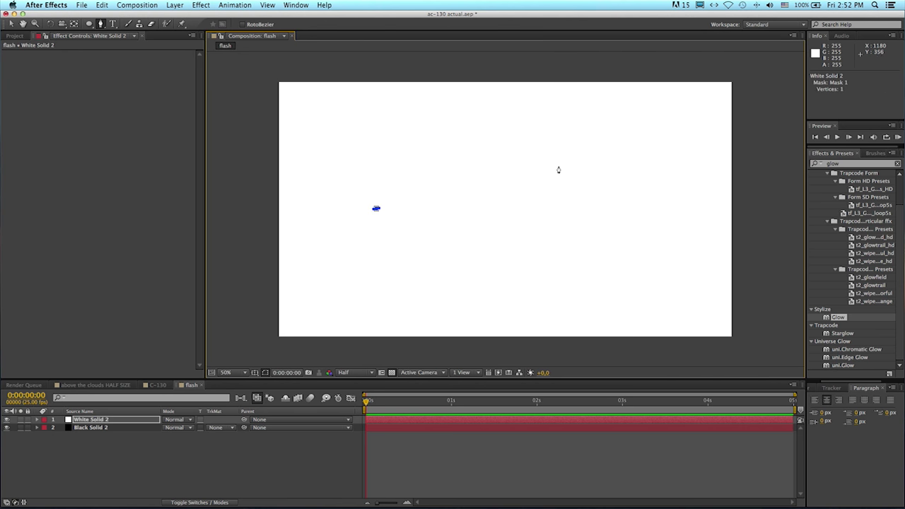
pyautogui.moveTo(547, 172); pyautogui.dragTo(574, 171)
pyautogui.moveTo(622, 189); pyautogui.dragTo(619, 253)
pyautogui.moveTo(593, 264); pyautogui.dragTo(502, 256)
pyautogui.moveTo(415, 239); pyautogui.dragTo(357, 223)
pyautogui.click(356, 219)
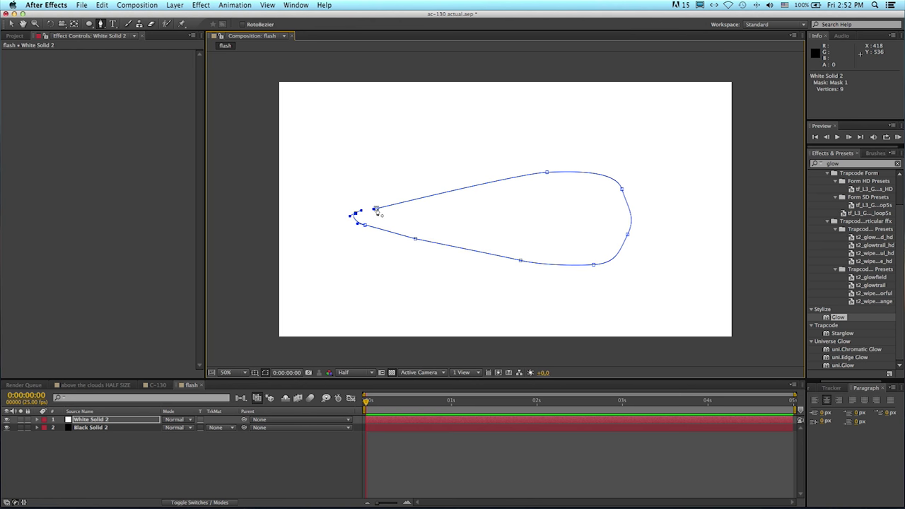
pyautogui.click(376, 209)
# Feather the teardrop mask to 277 × 45 pixels
pyautogui.press('v')
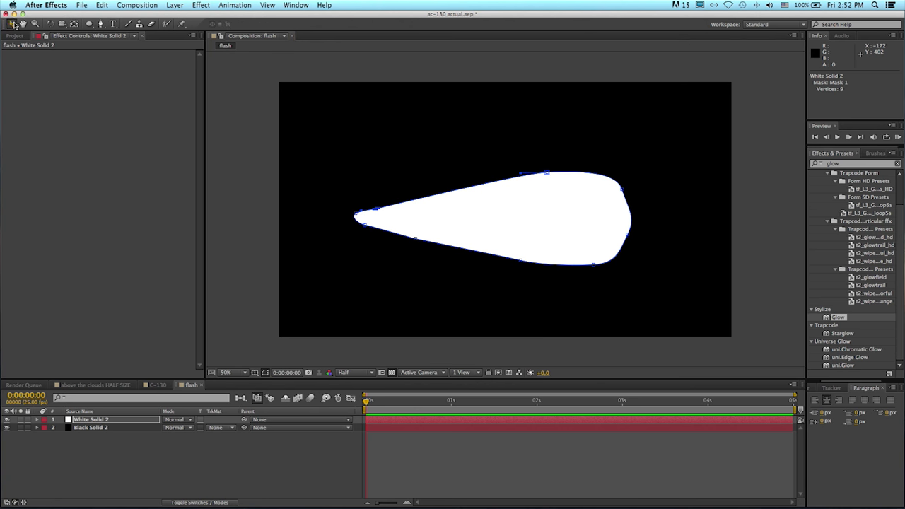
pyautogui.press('f')
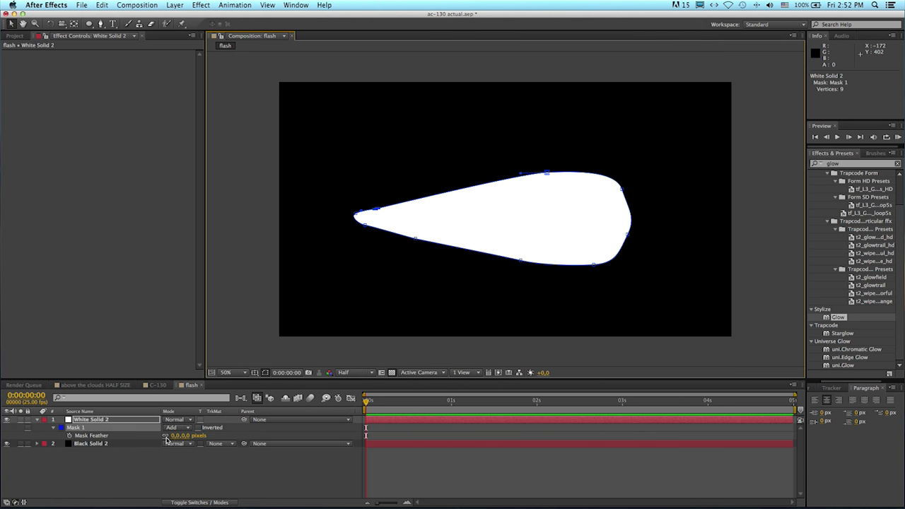
pyautogui.moveTo(167, 440); pyautogui.dragTo(271, 434)
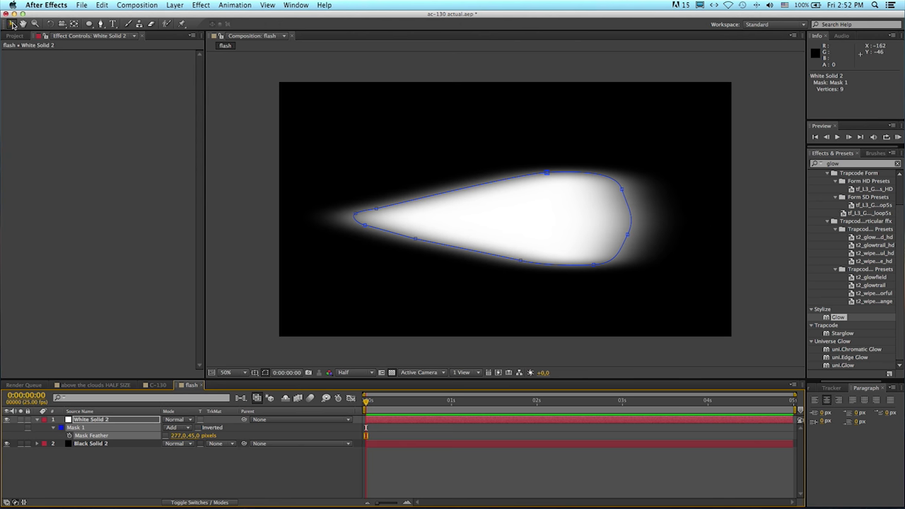
# Apply Turbulent Displace to White Solid 2
pyautogui.click(125, 466)
pyautogui.click(117, 422)
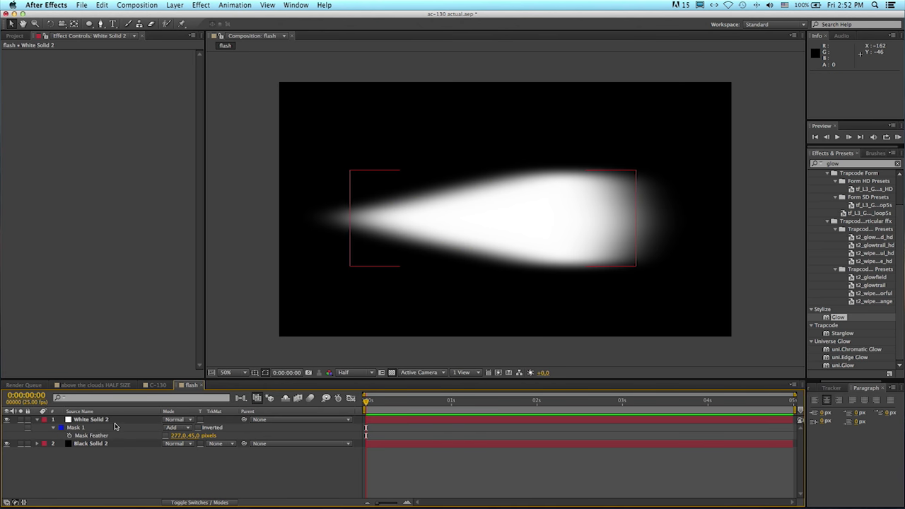
pyautogui.click(205, 6)
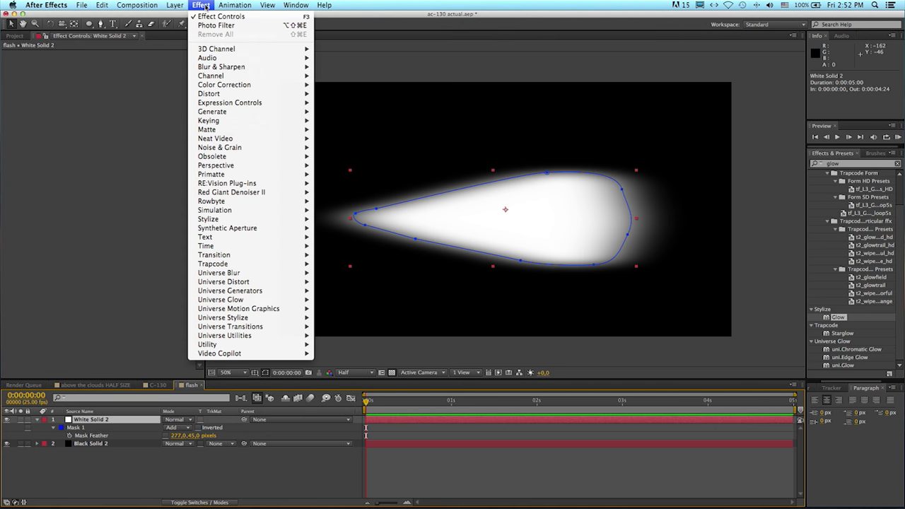
pyautogui.moveTo(237, 94)
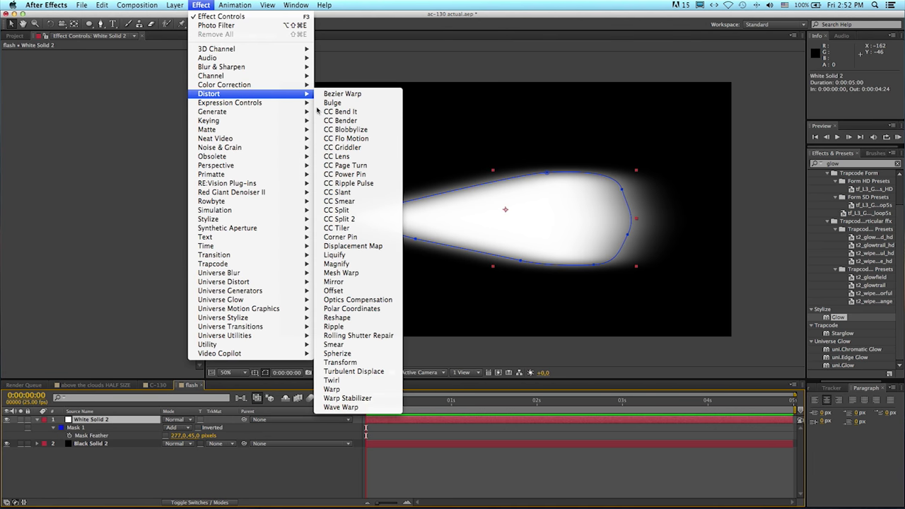
pyautogui.click(368, 372)
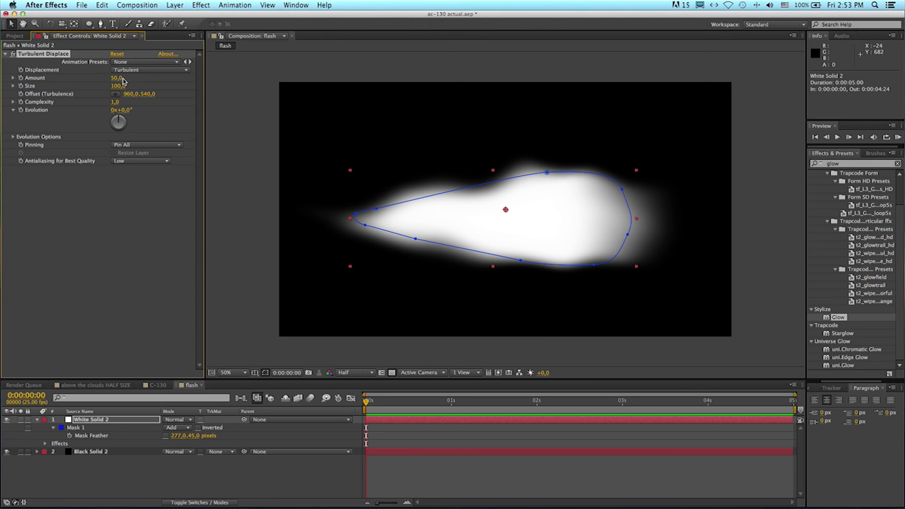
# Set Turbulent Displace Amount to 61 and keep Evolution at 0°
pyautogui.moveTo(117, 78); pyautogui.dragTo(121, 78)
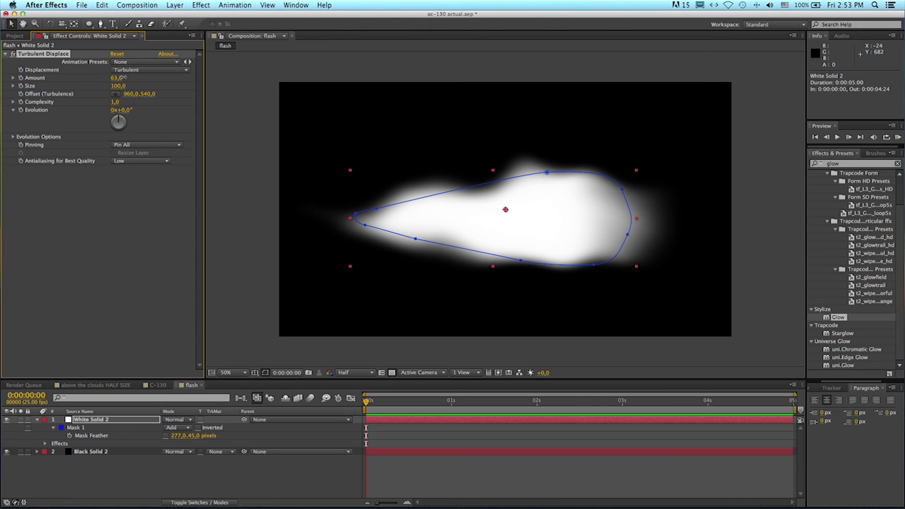
pyautogui.moveTo(122, 109); pyautogui.dragTo(176, 105)
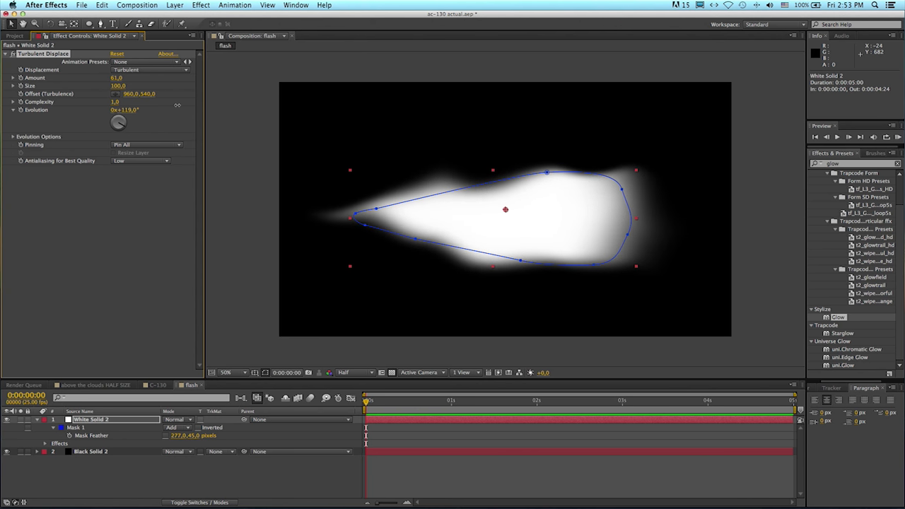
pyautogui.click(128, 110)
pyautogui.write('0')
pyautogui.press('Return')
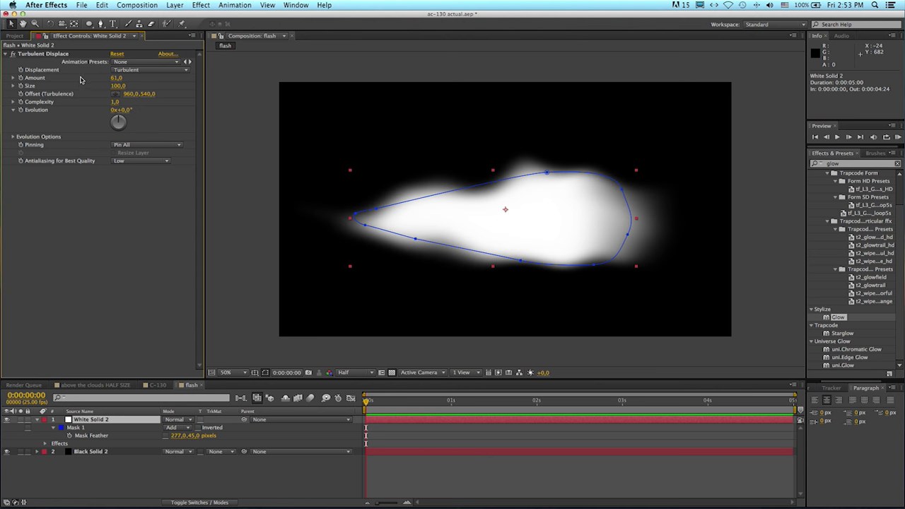
# Duplicate Turbulent Displace and compare the flash with the copy on and off
pyautogui.click(43, 54)
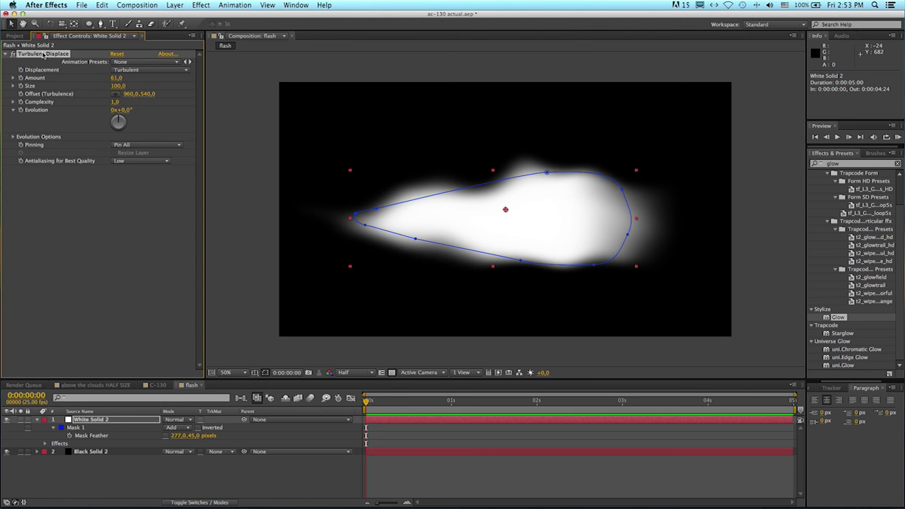
pyautogui.press('super+d')
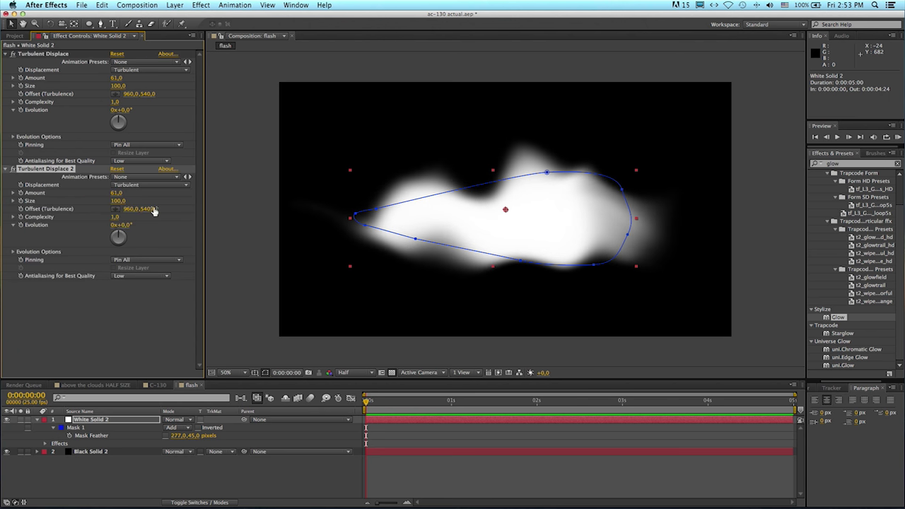
pyautogui.click(118, 200)
pyautogui.press('Return')
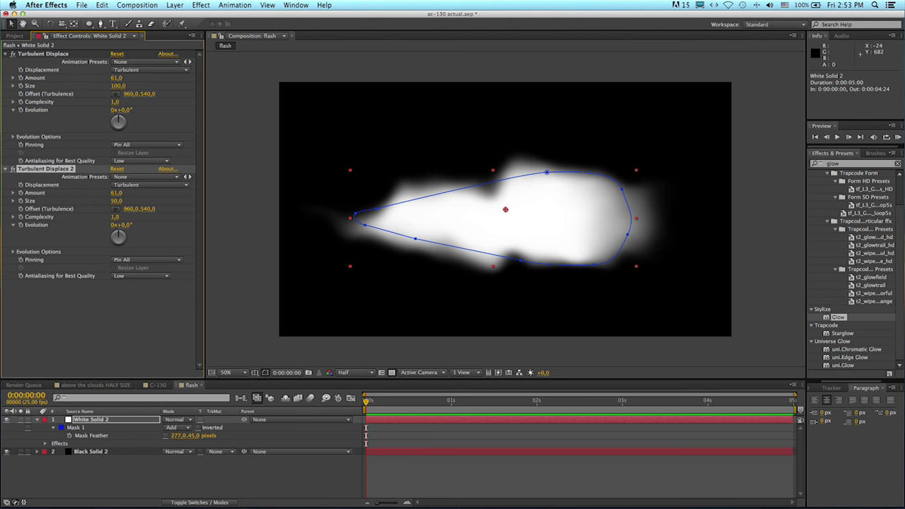
pyautogui.click(14, 171)
pyautogui.click(13, 171)
pyautogui.click(13, 171)
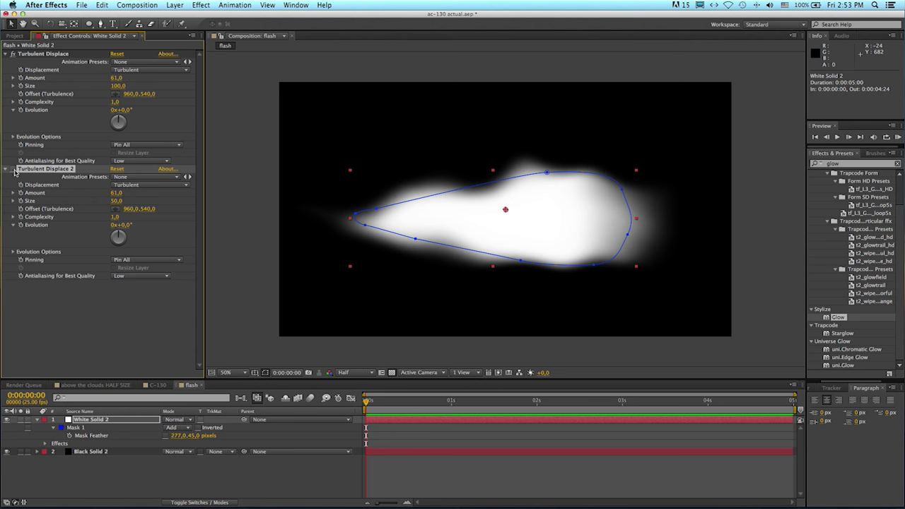
pyautogui.click(13, 171)
pyautogui.click(14, 171)
pyautogui.click(13, 170)
pyautogui.click(13, 171)
pyautogui.click(13, 171)
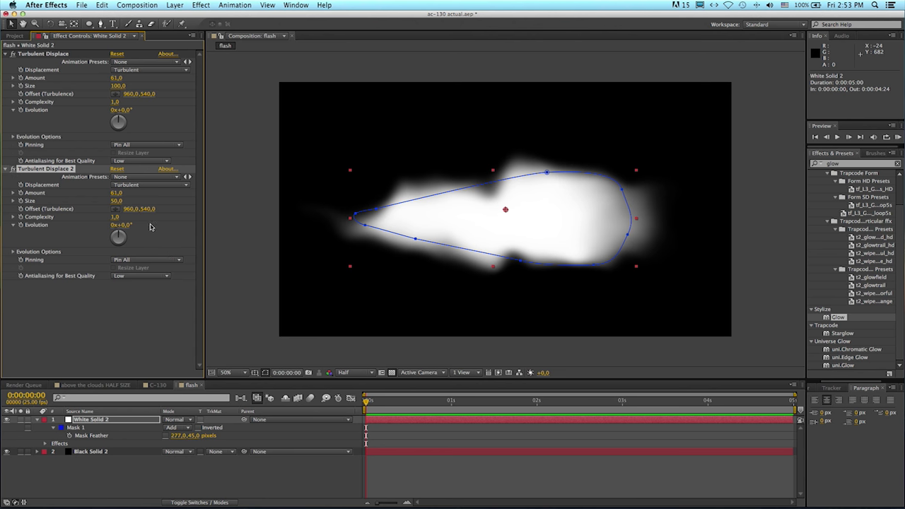
# Give Turbulent Displace 2 Evolution 205°, Size 50 and Amount 57
pyautogui.moveTo(124, 224); pyautogui.dragTo(217, 223)
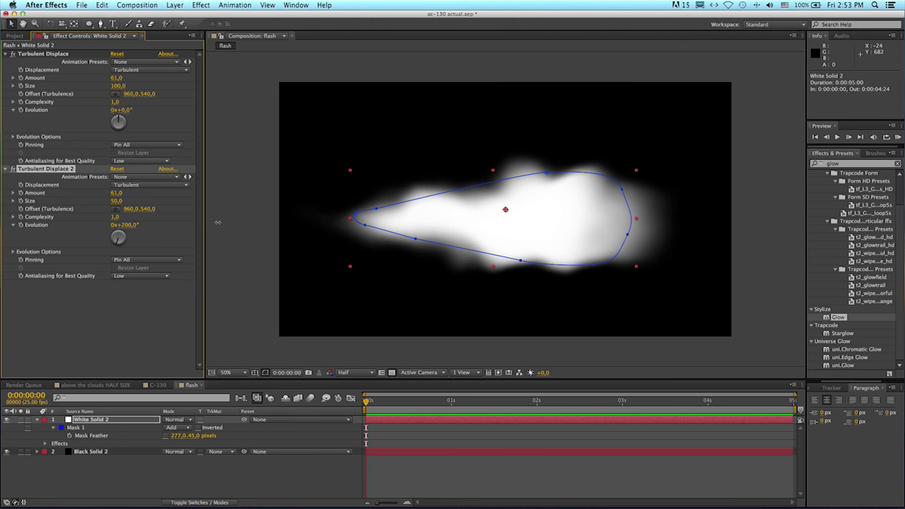
pyautogui.click(12, 169)
pyautogui.click(12, 170)
pyautogui.click(12, 169)
pyautogui.click(12, 170)
pyautogui.moveTo(117, 201); pyautogui.dragTo(111, 200)
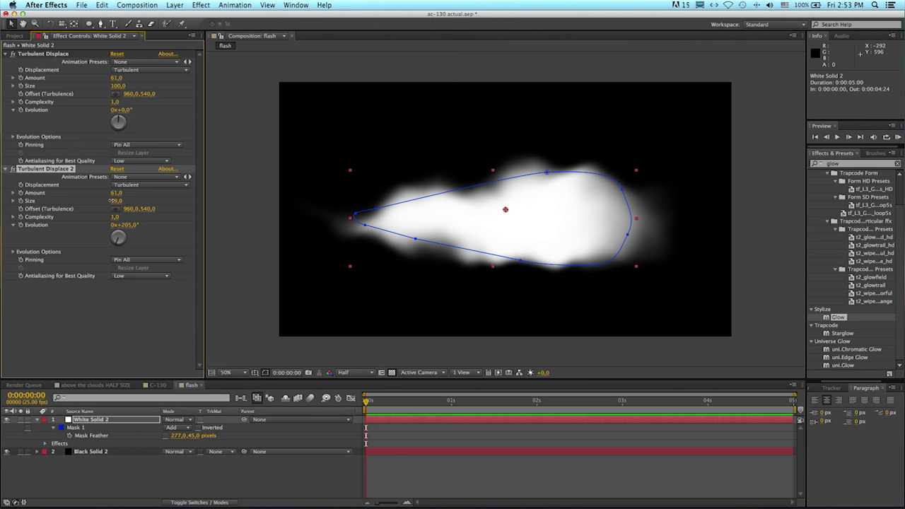
pyautogui.click(115, 202)
pyautogui.write('50')
pyautogui.press('Return')
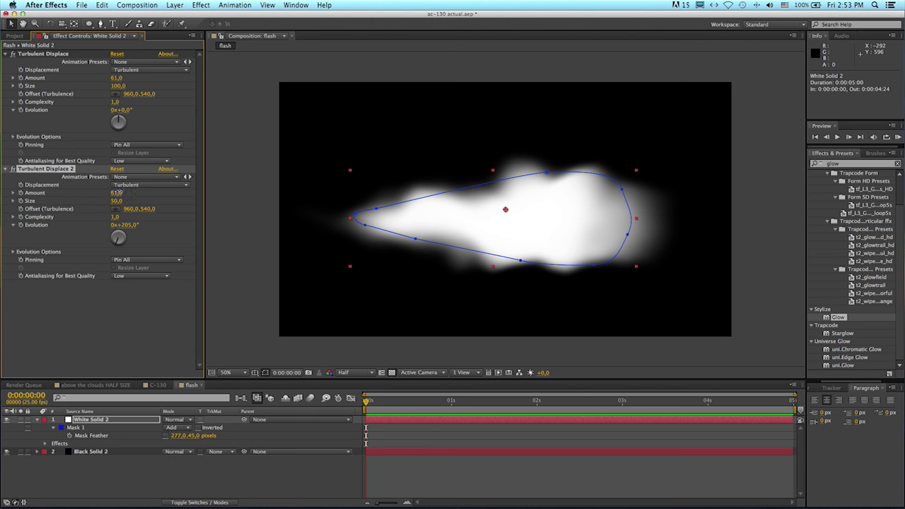
pyautogui.moveTo(117, 192); pyautogui.dragTo(143, 265)
pyautogui.click(111, 289)
# Duplicate Turbulent Displace 2 as a third copy with Size 14 and Amount 119
pyautogui.click(55, 170)
pyautogui.press('super+d')
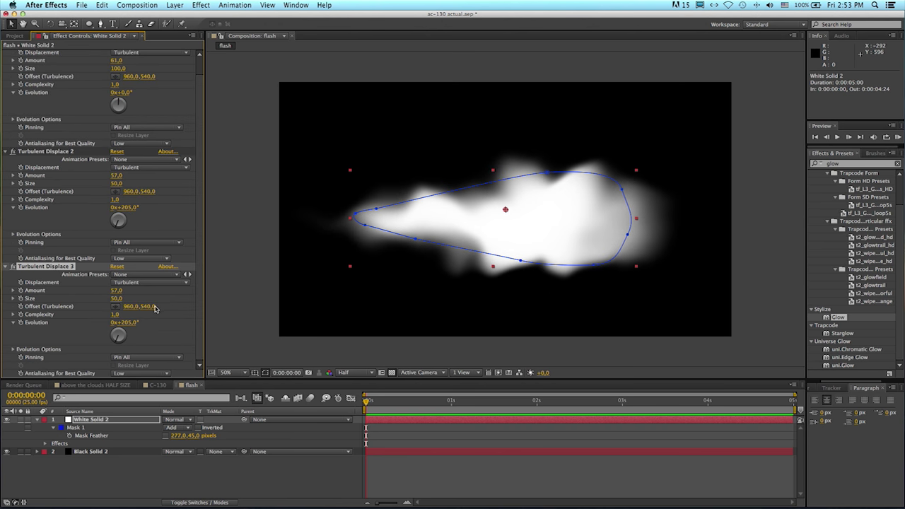
pyautogui.moveTo(115, 297)
pyautogui.mouseDown()
pyautogui.moveTo(95, 298)
pyautogui.moveTo(123, 290)
pyautogui.mouseUp()
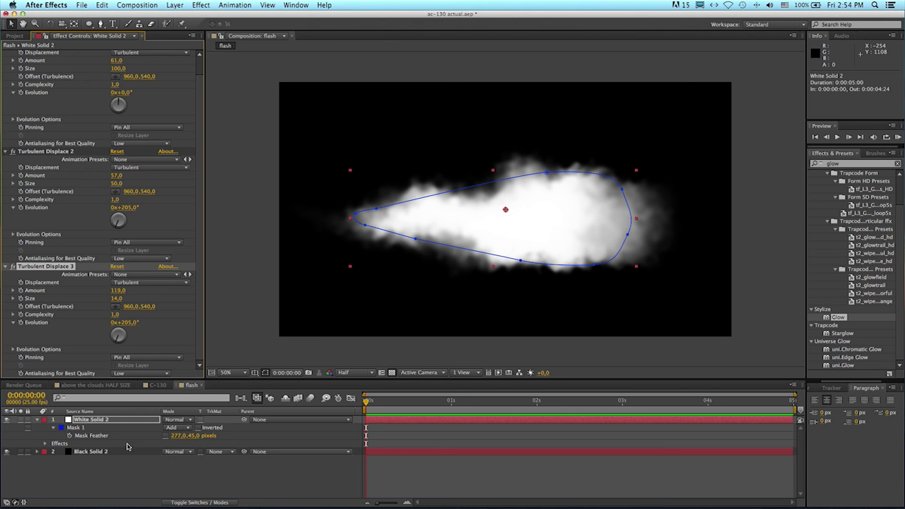
# Change the flash mask feather to 277 × 35 pixels
pyautogui.click(189, 440)
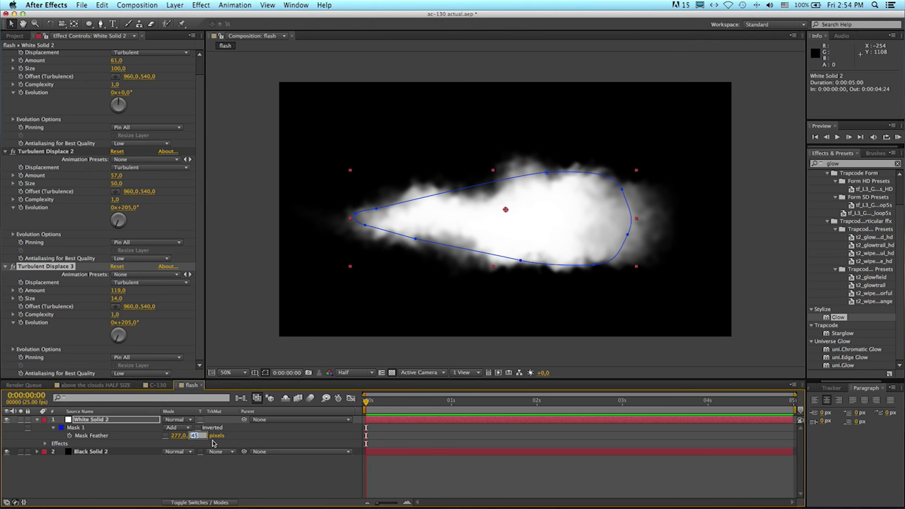
pyautogui.write('35')
pyautogui.press('Return')
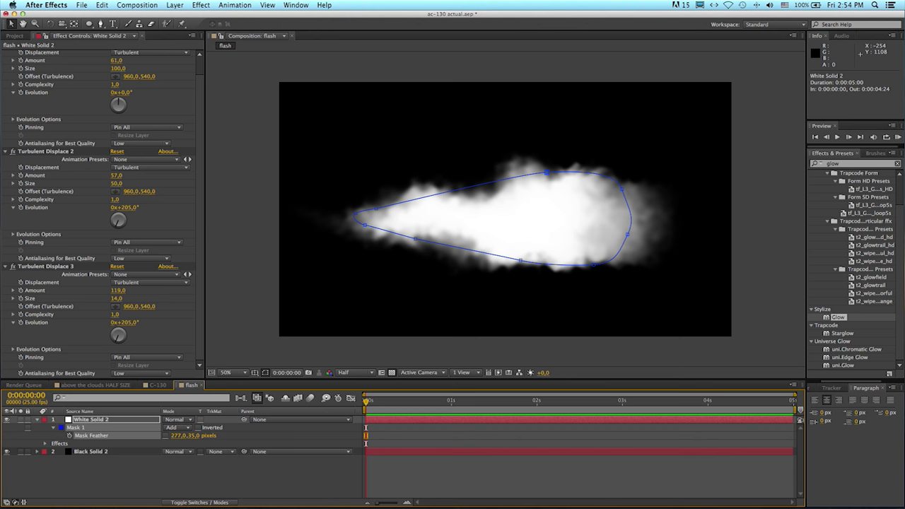
pyautogui.click(158, 474)
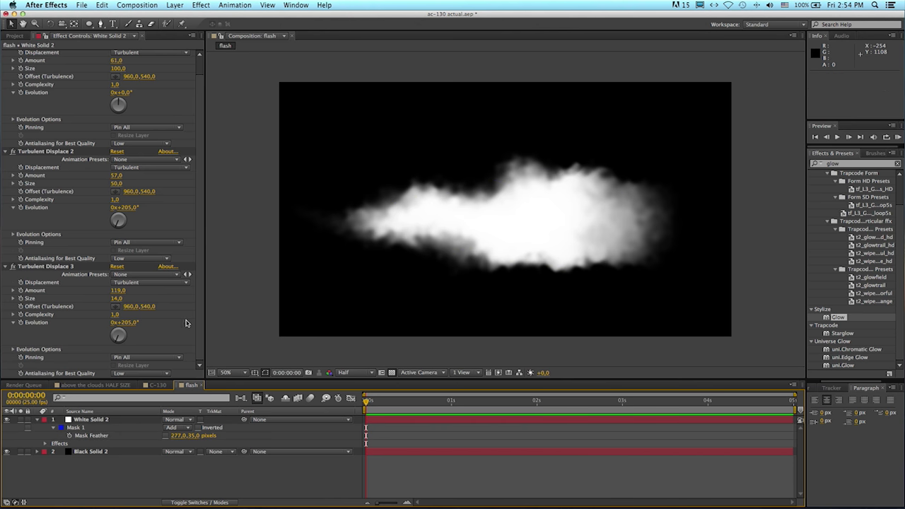
# Add a new adjustment layer above the White Solid 2 flash layer
pyautogui.click(106, 423)
pyautogui.click(59, 444)
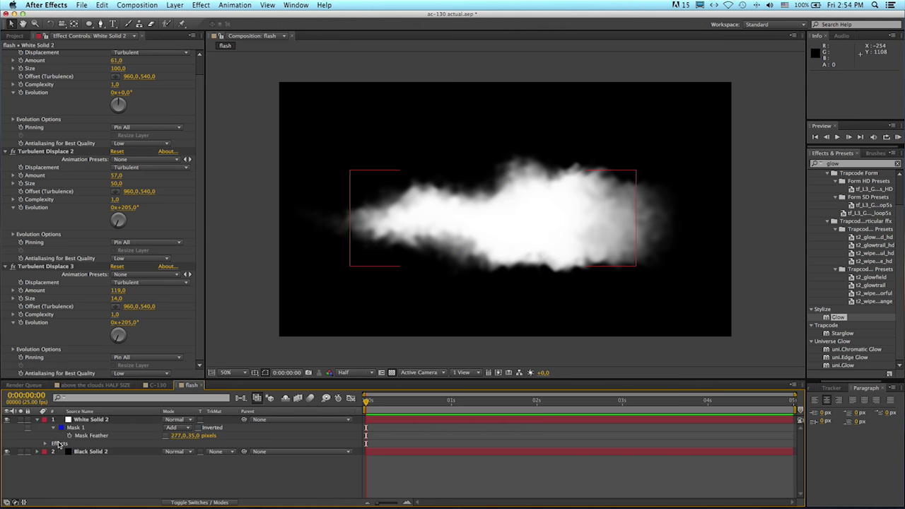
pyautogui.click(37, 420)
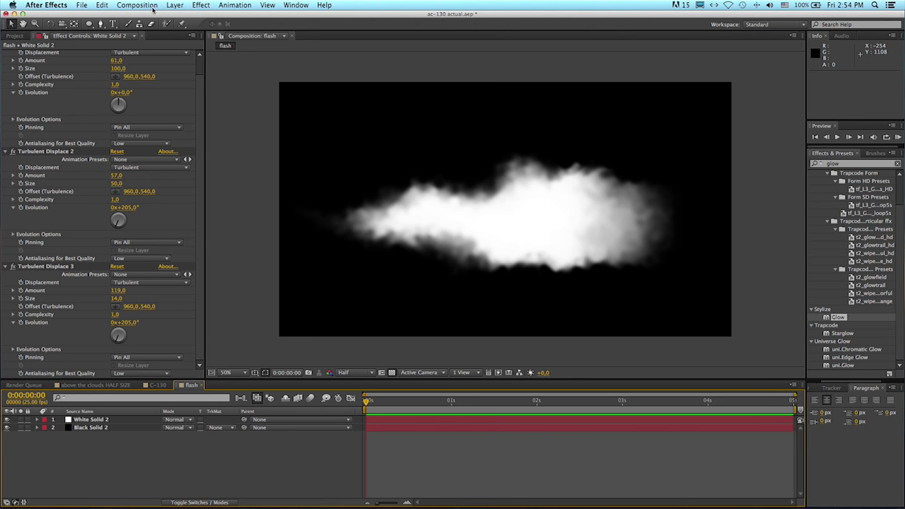
pyautogui.click(176, 5)
pyautogui.moveTo(180, 15)
pyautogui.click(354, 74)
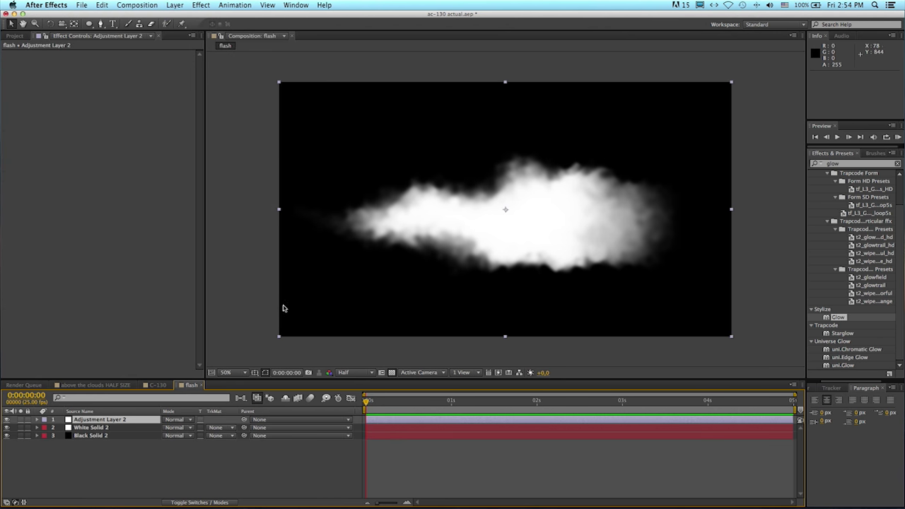
# Find 'toner' in Effects & Presets and apply CC Toner to the adjustment layer
pyautogui.click(850, 163)
pyautogui.doubleClick(850, 163)
pyautogui.write('toner')
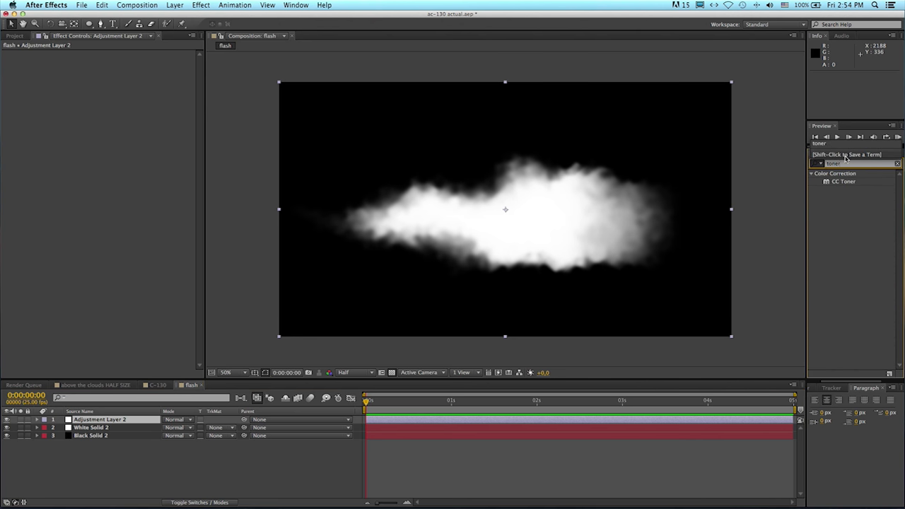
pyautogui.click(824, 185)
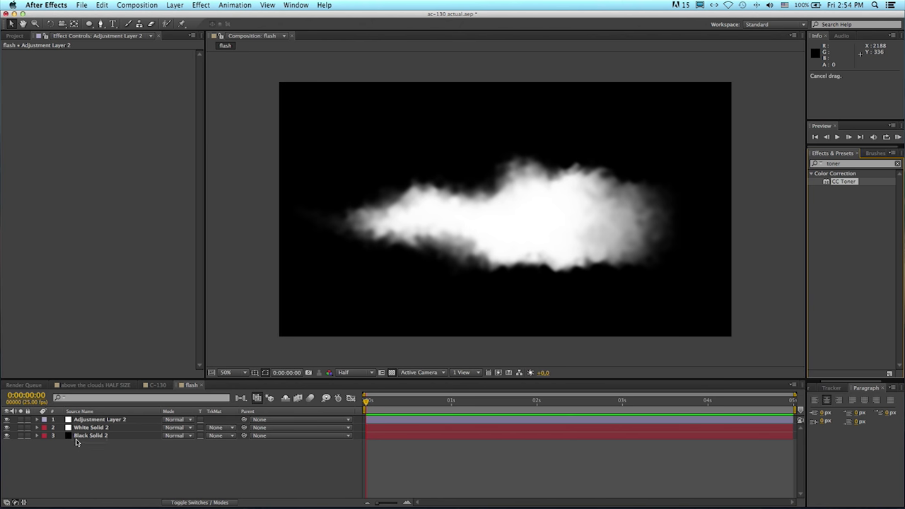
pyautogui.click(88, 420)
pyautogui.press('super+alt+shift+e')
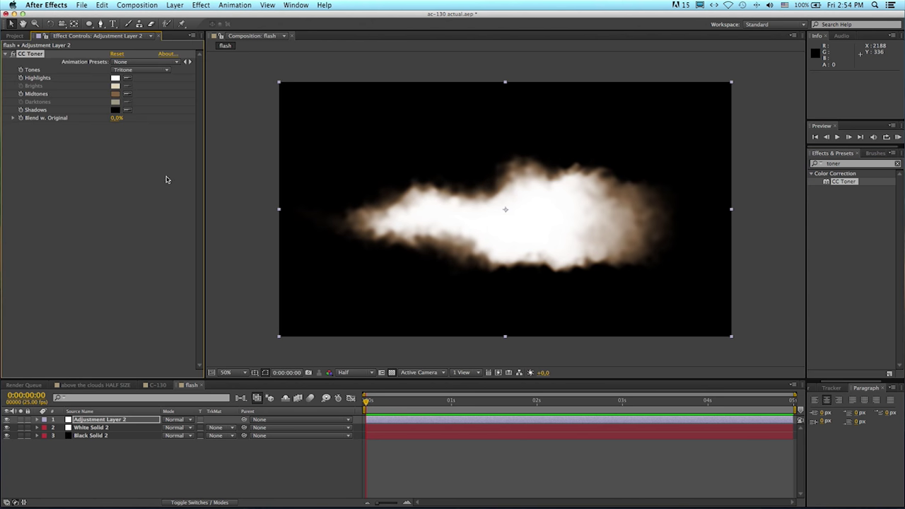
# Set CC Toner's Highlights colour to cream FCE6C3
pyautogui.click(115, 78)
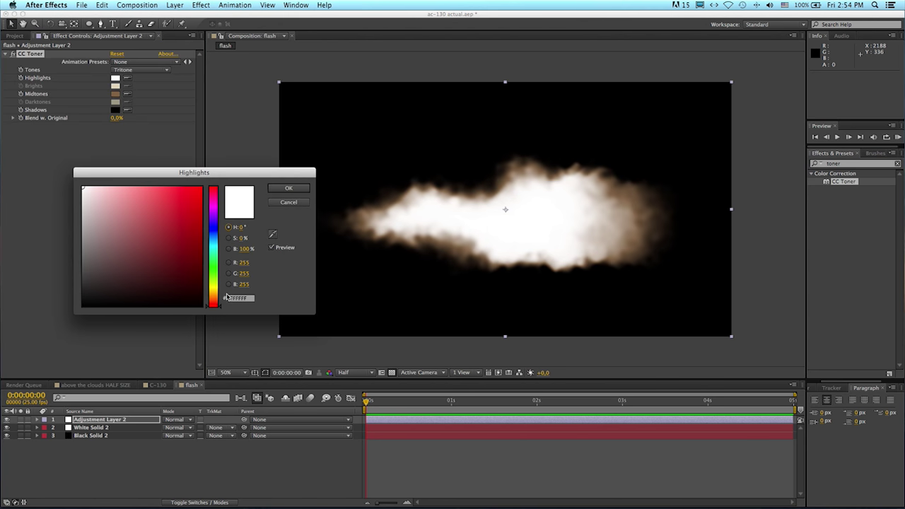
pyautogui.moveTo(213, 301); pyautogui.dragTo(216, 297)
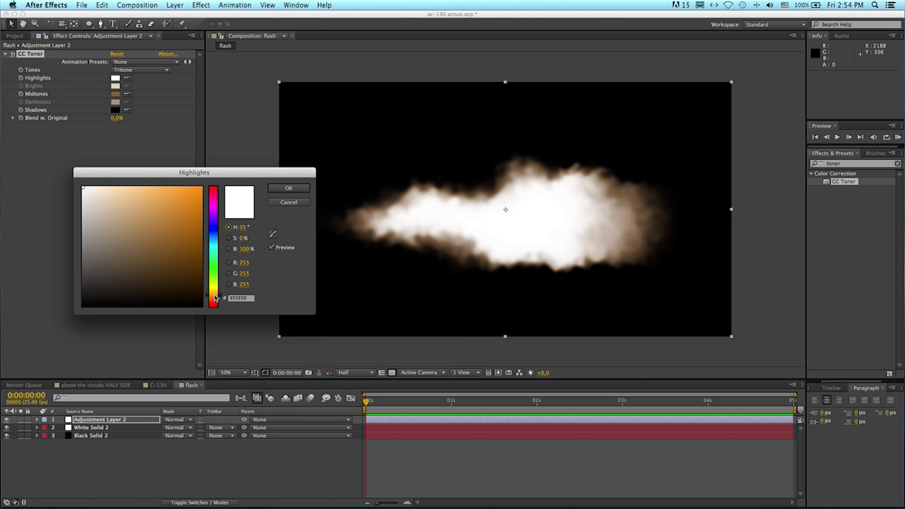
pyautogui.click(108, 187)
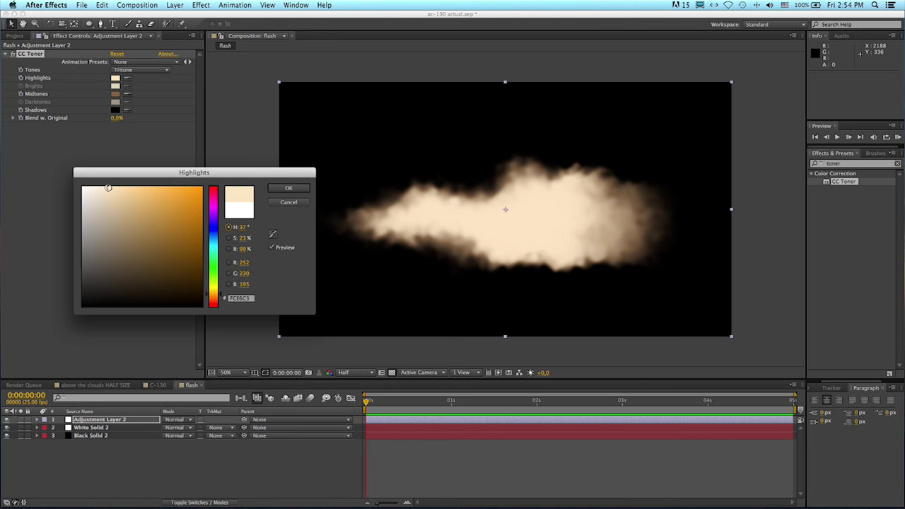
pyautogui.click(288, 189)
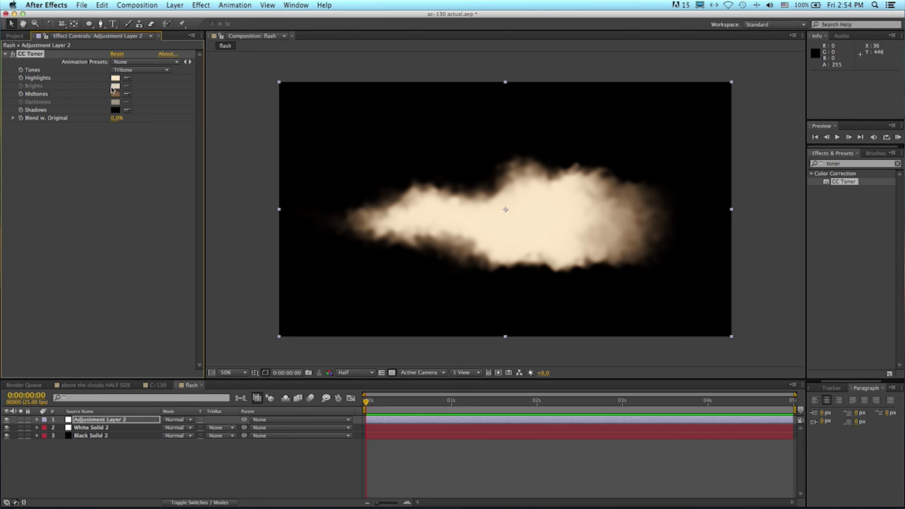
# Set CC Toner's Midtones colour to orange FF8D33
pyautogui.click(116, 94)
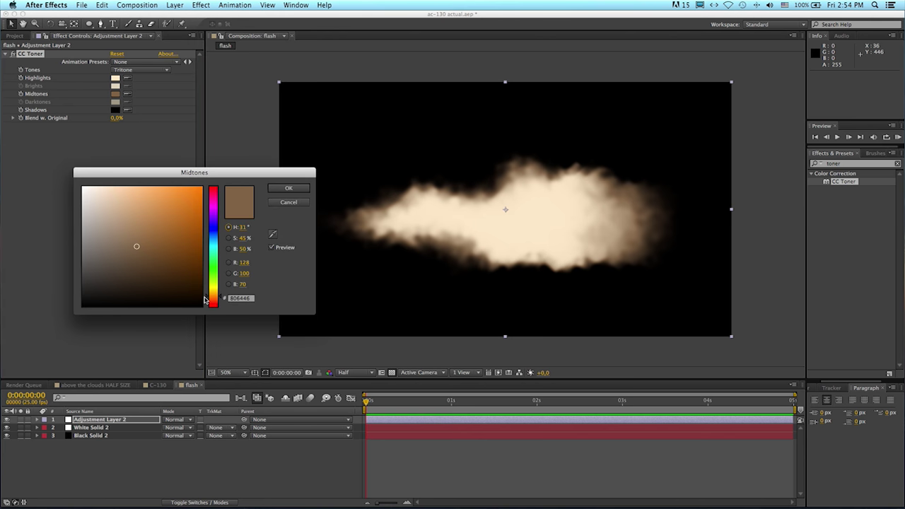
pyautogui.moveTo(208, 301); pyautogui.dragTo(208, 302)
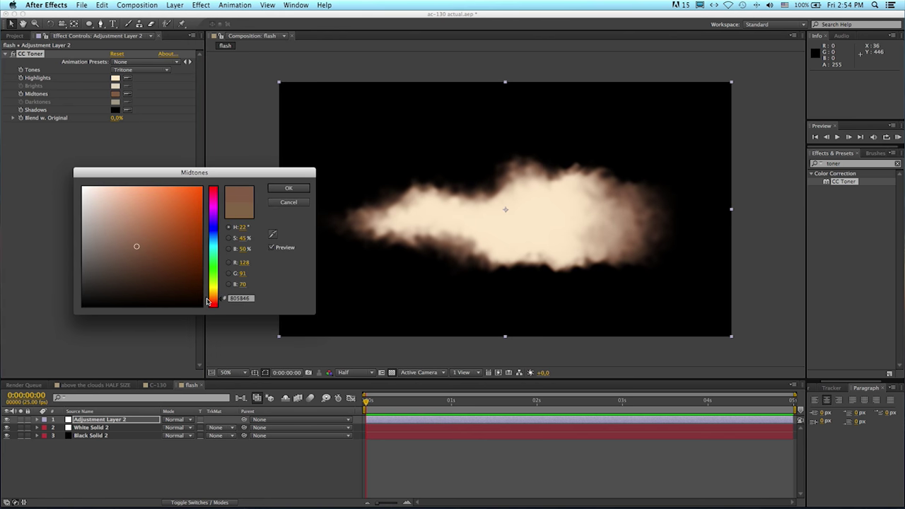
pyautogui.click(178, 186)
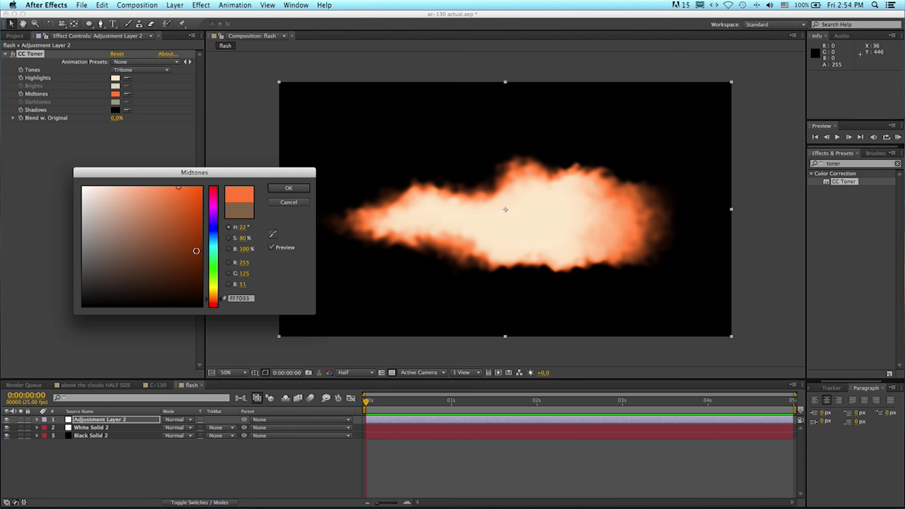
pyautogui.moveTo(207, 301); pyautogui.dragTo(208, 301)
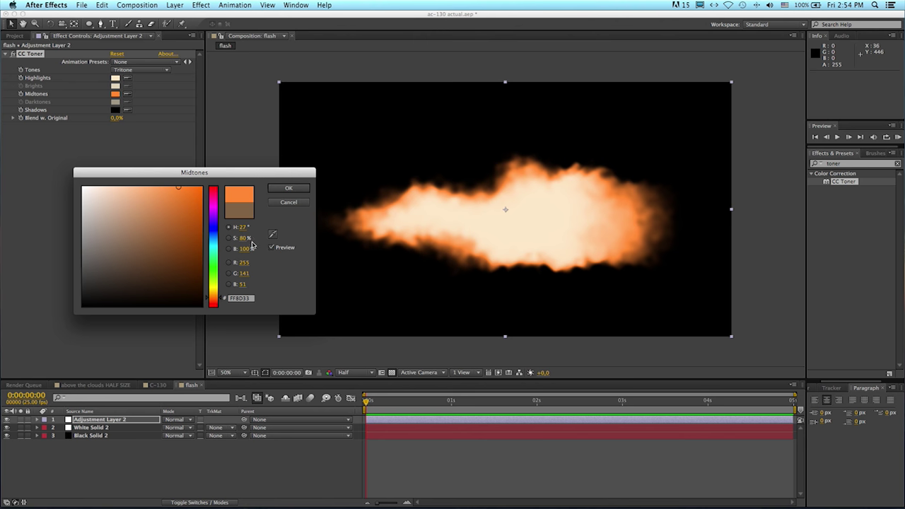
pyautogui.click(281, 191)
# Apply the Stylize > Glow effect to Adjustment Layer 2
pyautogui.click(97, 216)
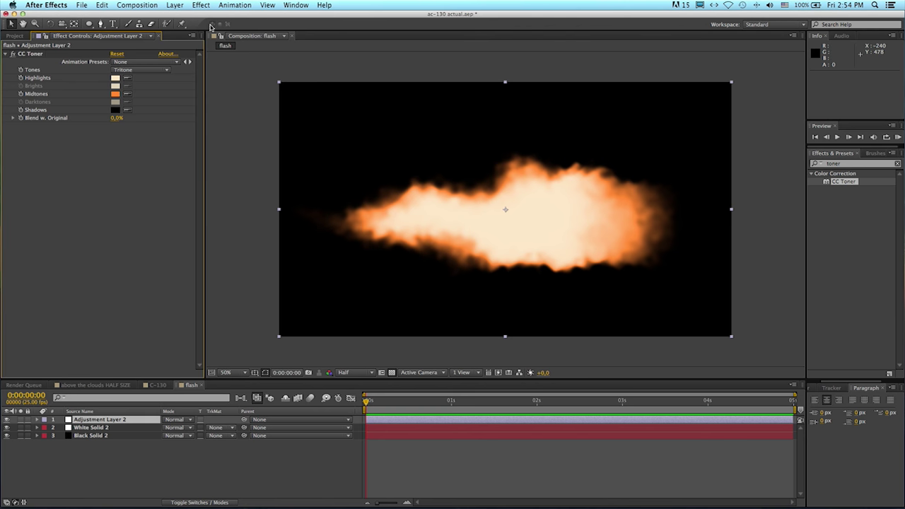
pyautogui.click(199, 5)
pyautogui.moveTo(223, 9)
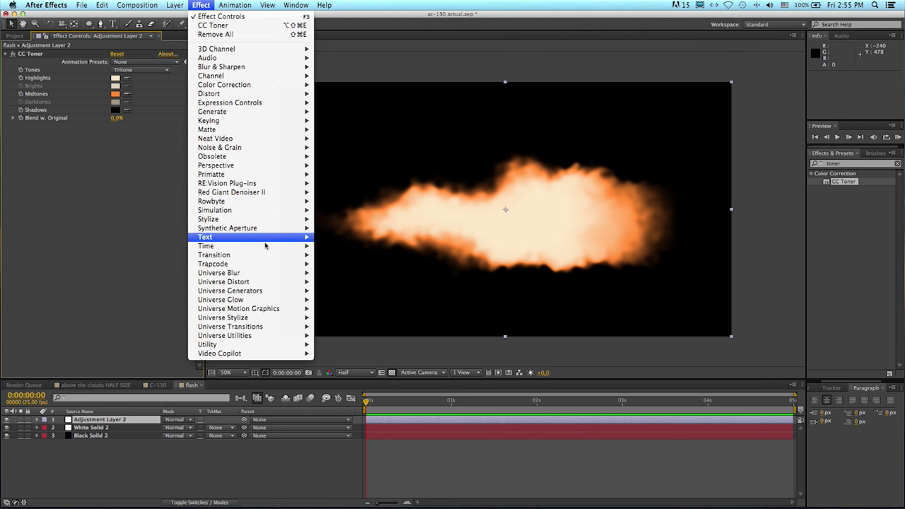
pyautogui.moveTo(262, 220)
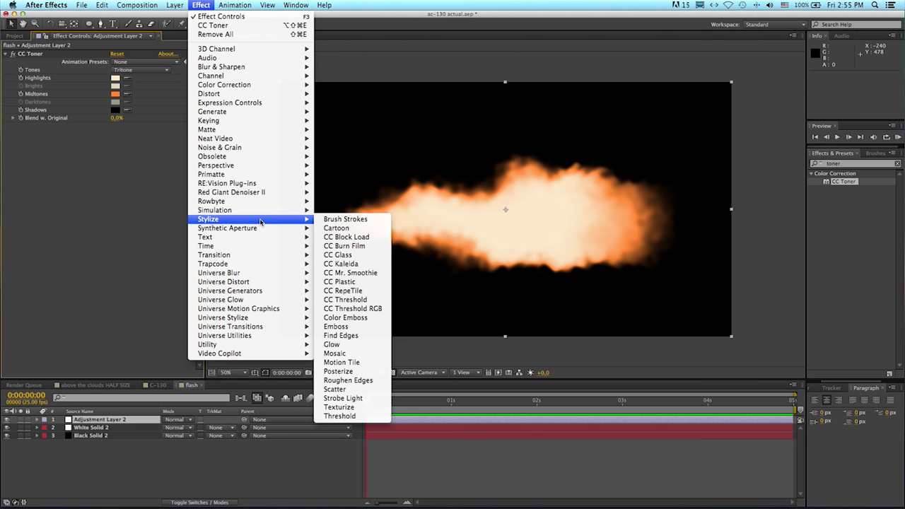
pyautogui.click(366, 345)
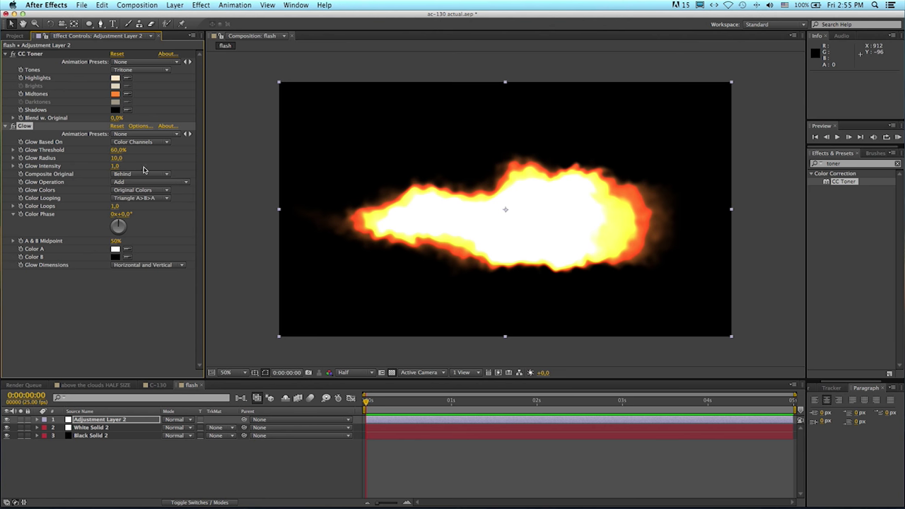
# Tune the Glow to threshold 76.9%, radius 288.0 and intensity 1.2
pyautogui.moveTo(117, 158); pyautogui.dragTo(246, 153)
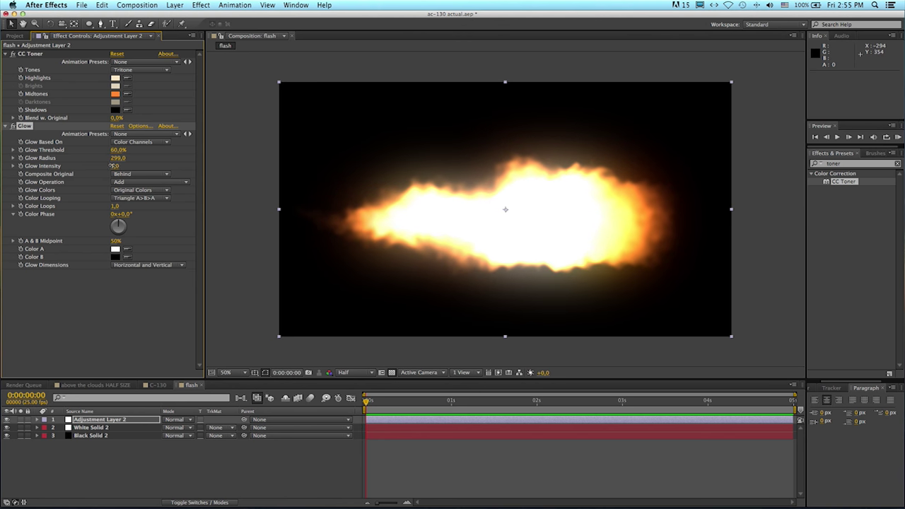
pyautogui.moveTo(113, 166); pyautogui.dragTo(102, 166)
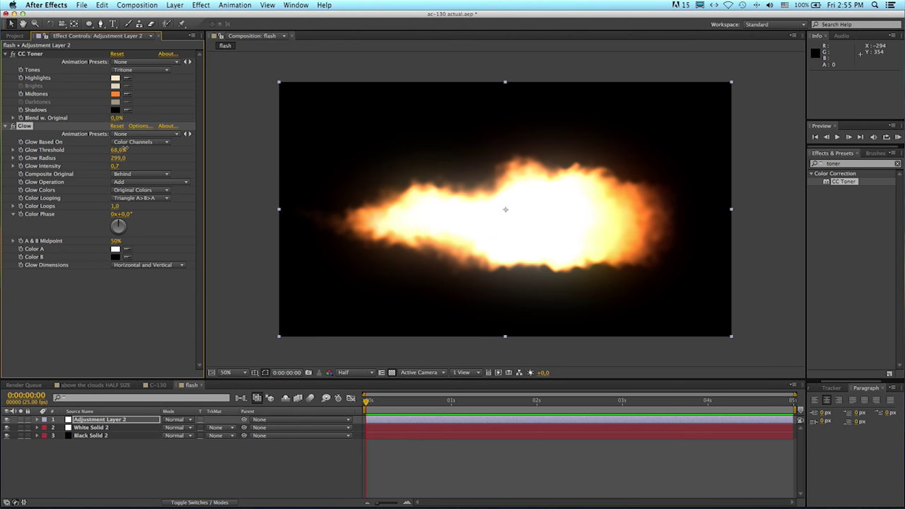
pyautogui.moveTo(122, 149); pyautogui.dragTo(103, 159)
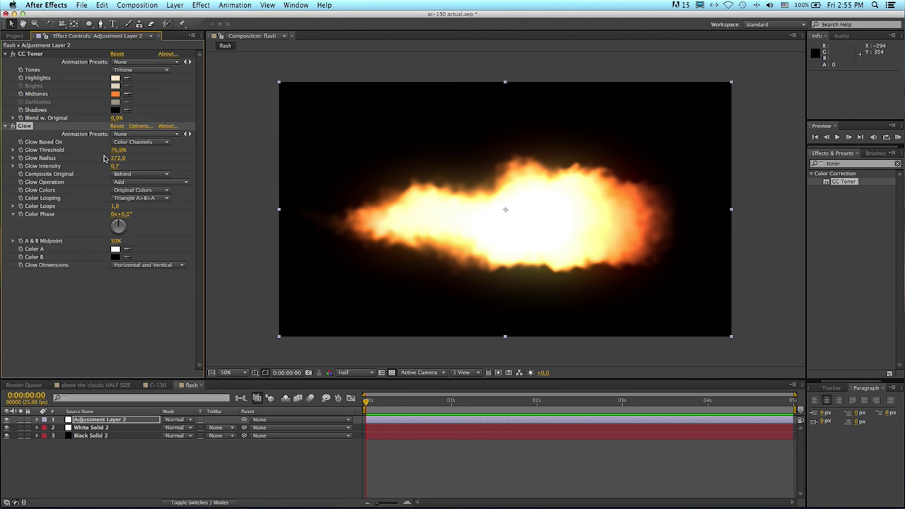
pyautogui.press(',')
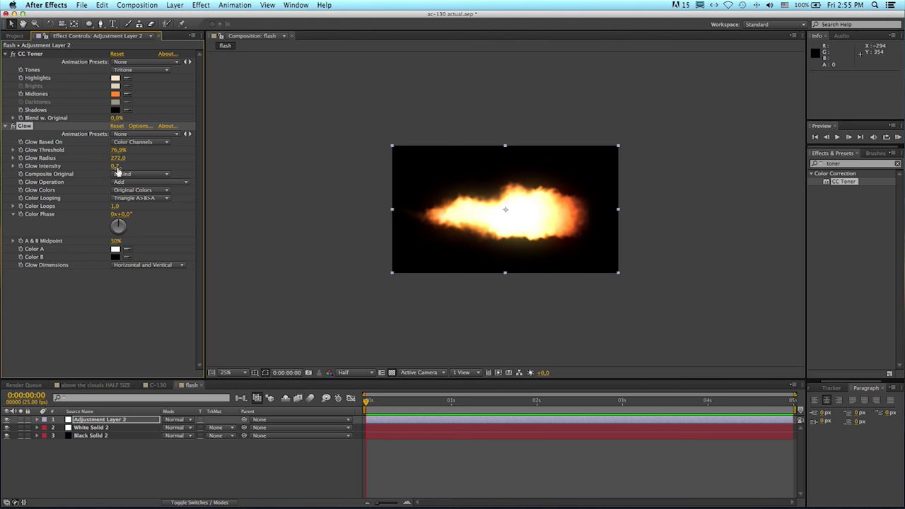
pyautogui.moveTo(114, 165); pyautogui.dragTo(133, 158)
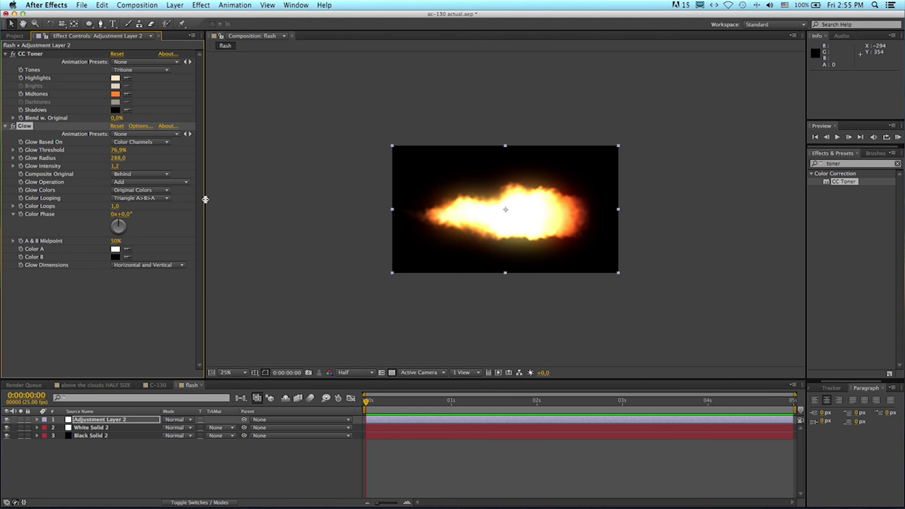
# Switch Glow Colors to A & B Colors and make Color A cream
pyautogui.click(164, 191)
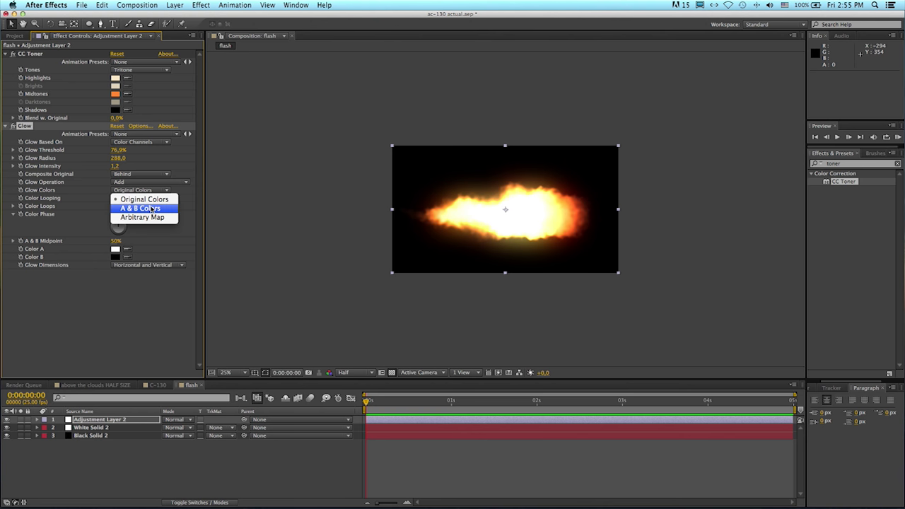
pyautogui.click(141, 209)
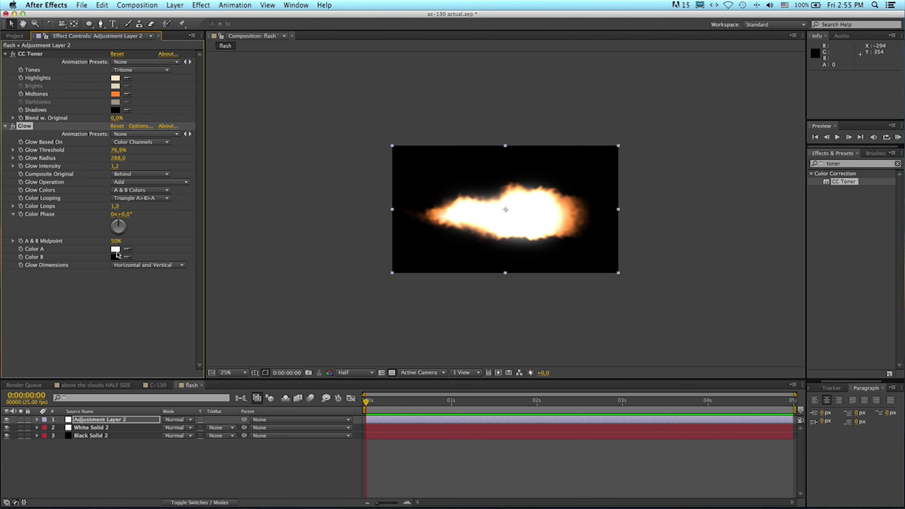
pyautogui.click(115, 249)
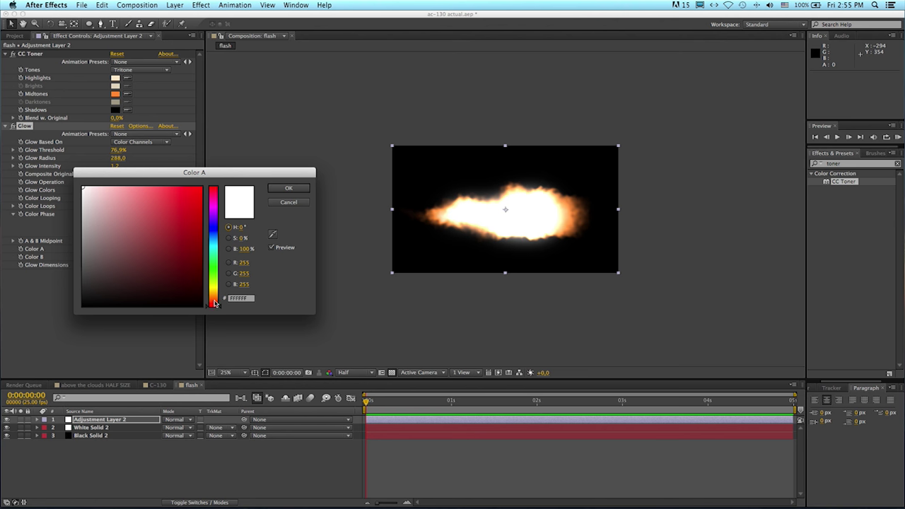
pyautogui.click(216, 298)
pyautogui.click(101, 188)
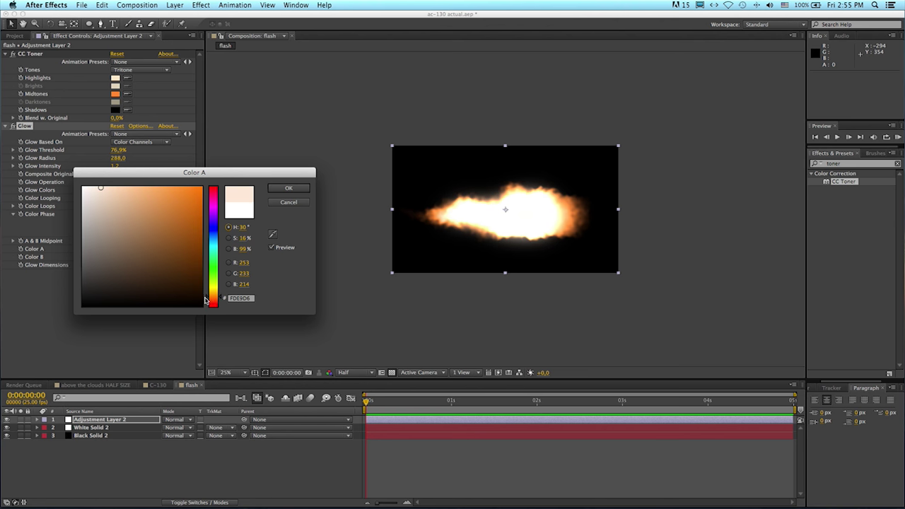
pyautogui.moveTo(207, 299); pyautogui.dragTo(208, 296)
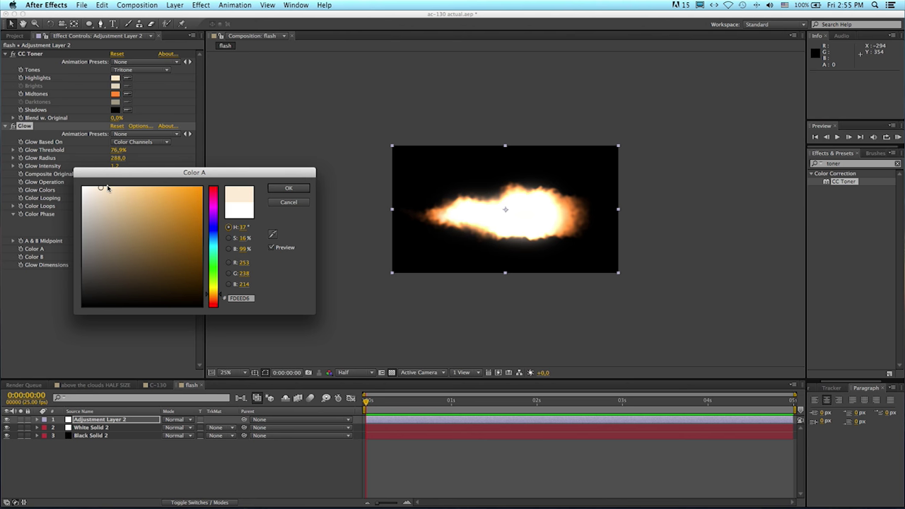
pyautogui.click(288, 189)
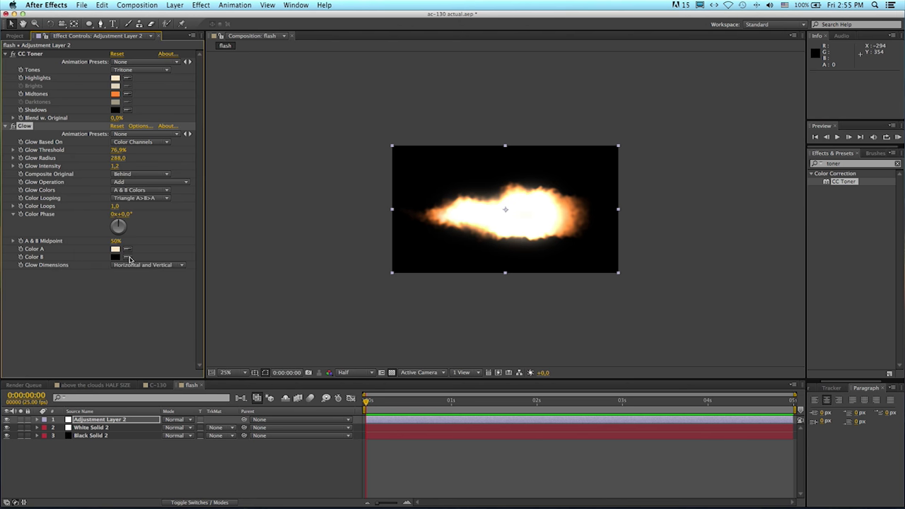
# Make Glow Color B red-orange, raise intensity to 5.7 and set radius to 246
pyautogui.click(116, 257)
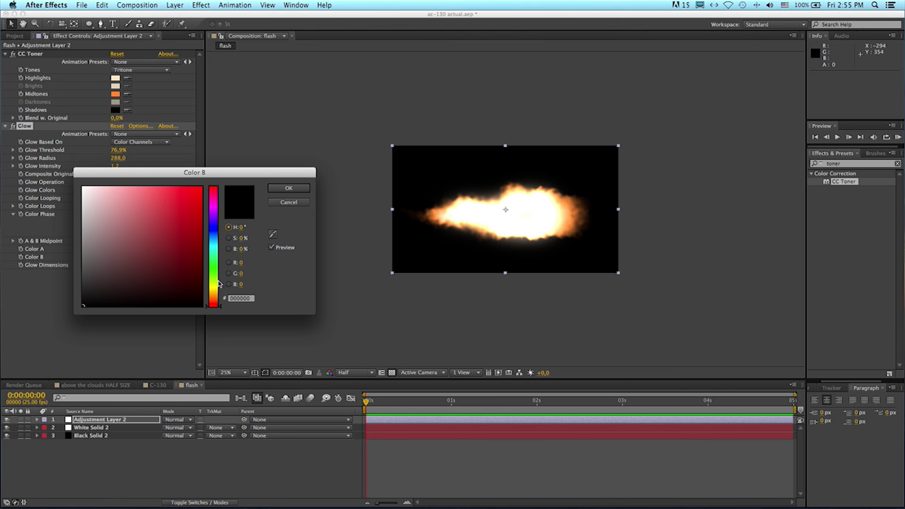
pyautogui.click(215, 304)
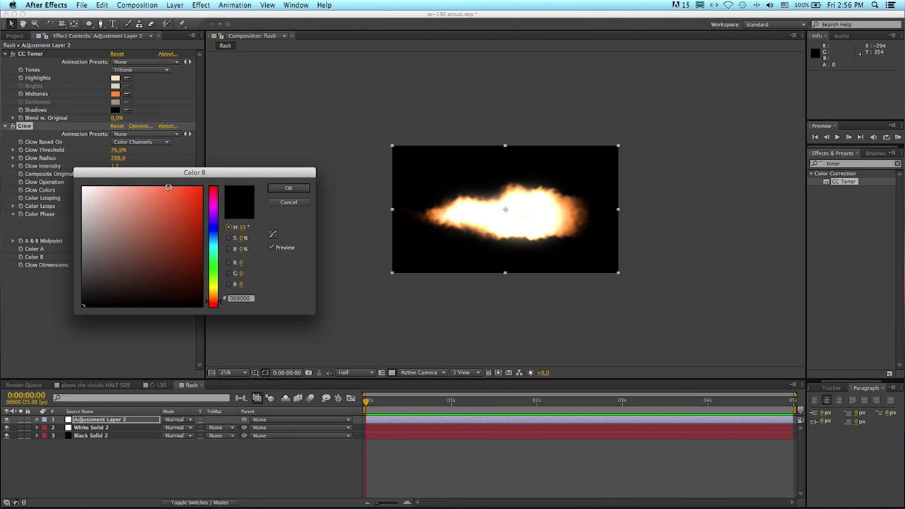
pyautogui.click(168, 187)
pyautogui.click(286, 189)
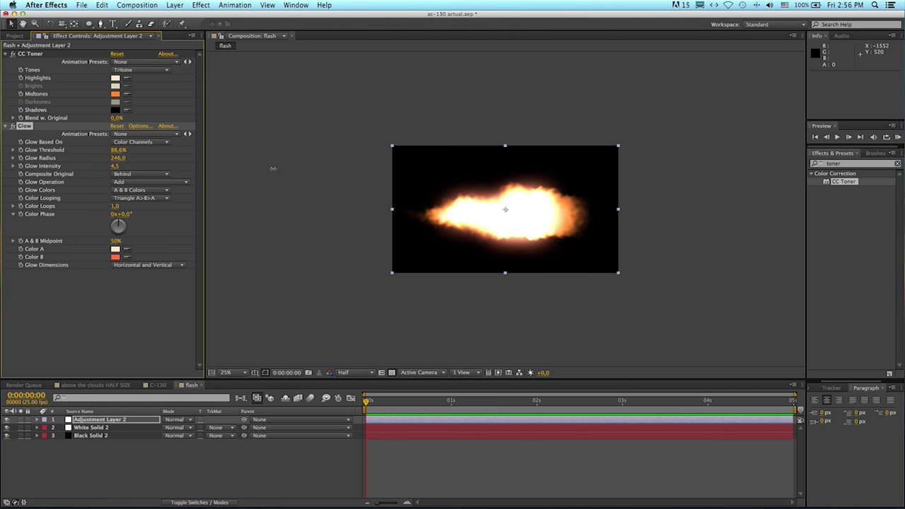
pyautogui.moveTo(273, 168); pyautogui.dragTo(327, 166)
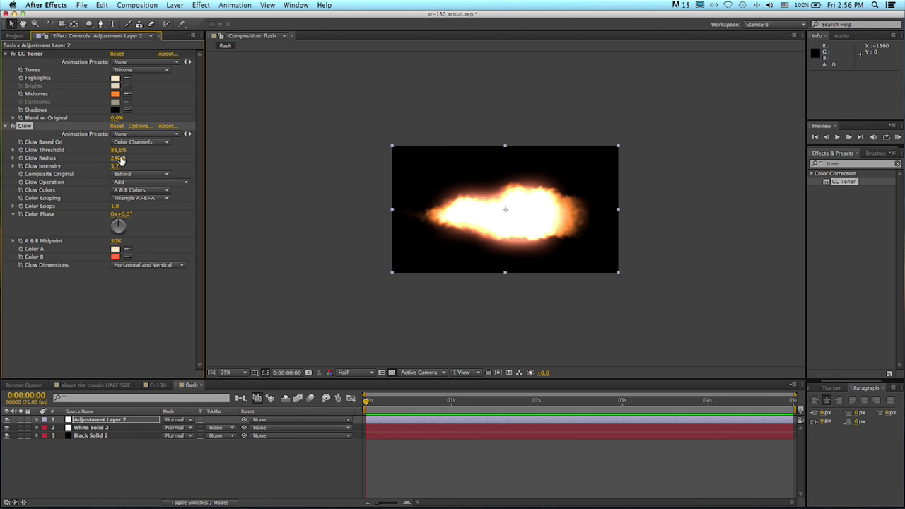
pyautogui.moveTo(119, 158); pyautogui.dragTo(188, 149)
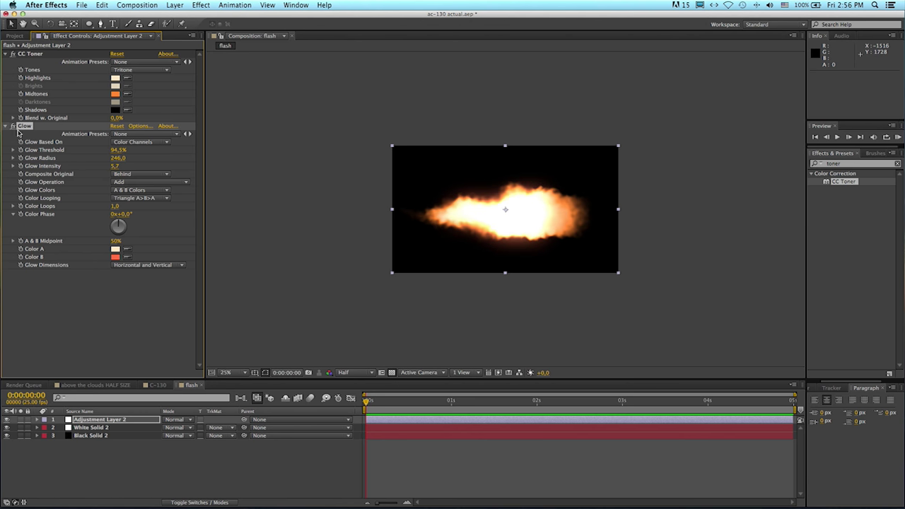
# On White Solid 2, raise Turbulent Displace 2 Amount to 141 and Turbulent Displace 3 Amount to 168
pyautogui.click(89, 428)
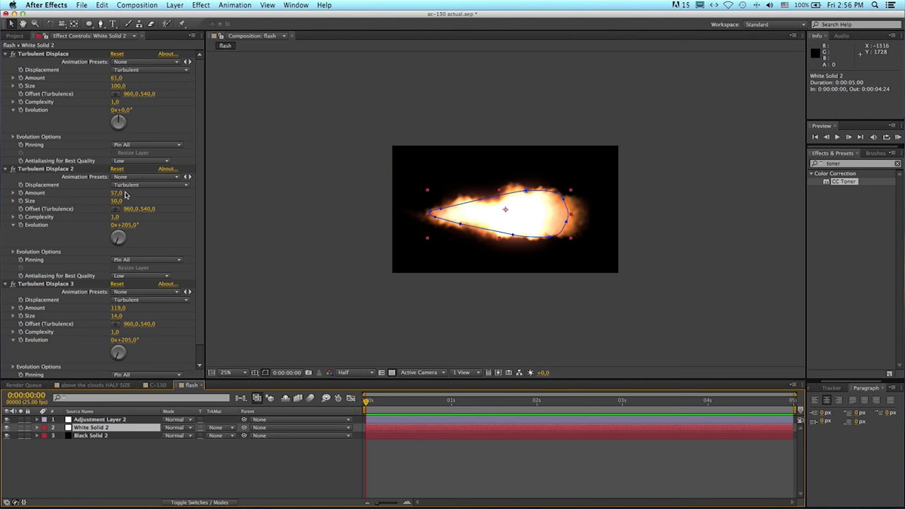
pyautogui.moveTo(123, 192); pyautogui.dragTo(152, 188)
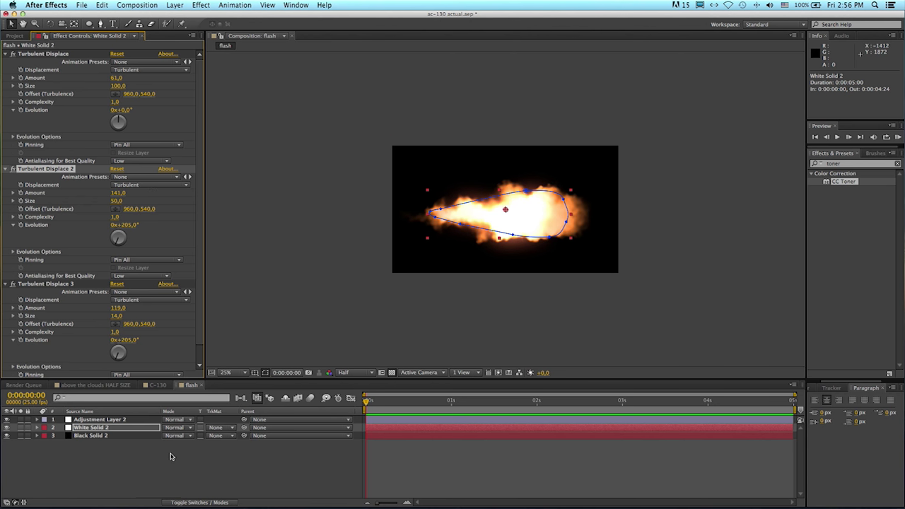
pyautogui.click(314, 222)
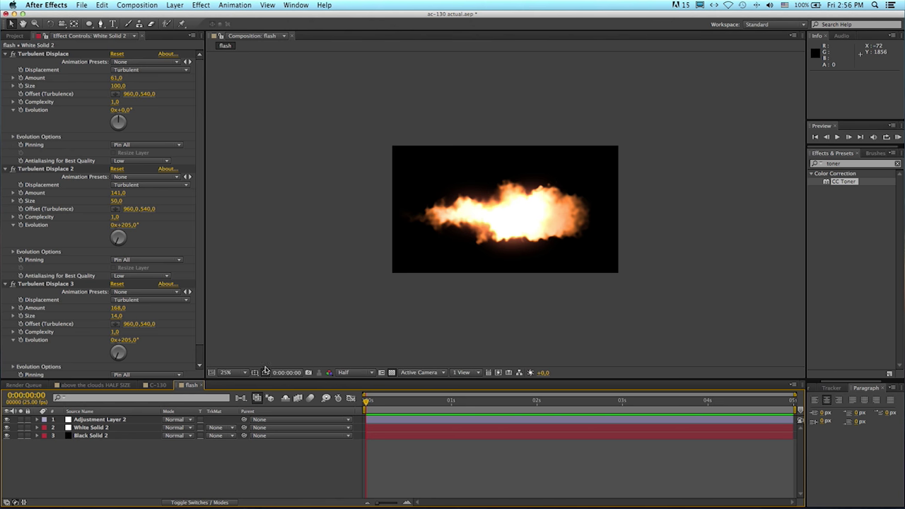
# Drag the flash comp from the Project panel into the C-130 comp below ELEMENT
pyautogui.click(157, 385)
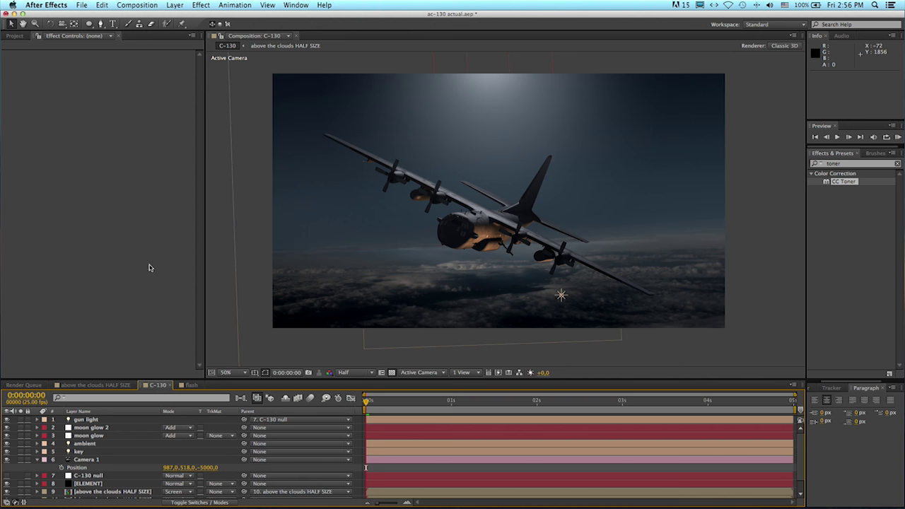
pyautogui.click(12, 35)
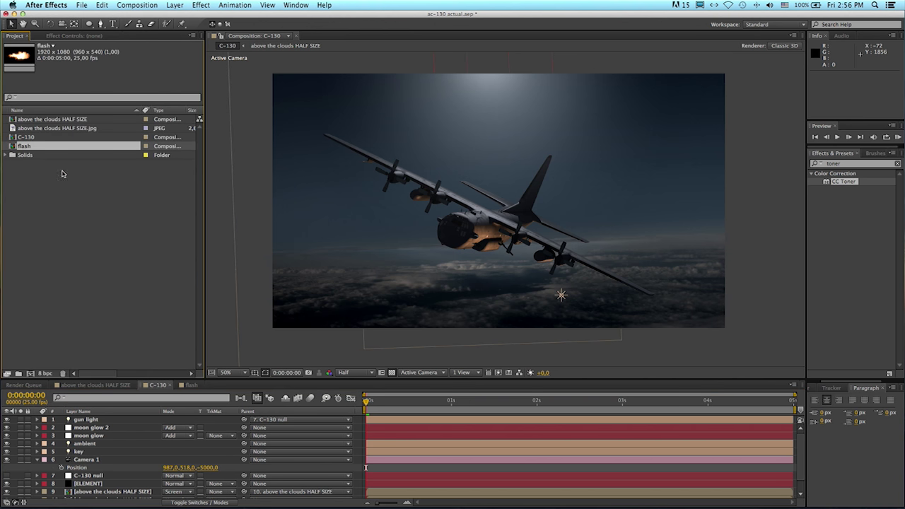
pyautogui.moveTo(12, 147); pyautogui.dragTo(113, 489)
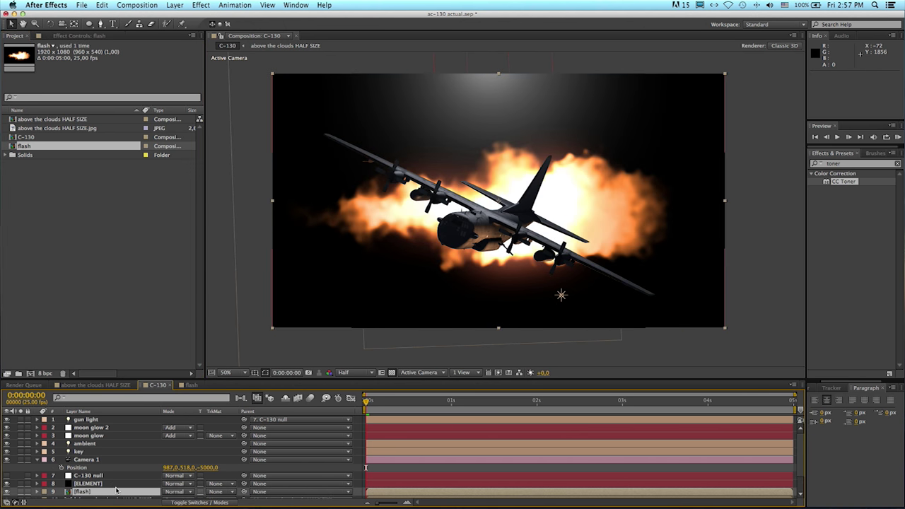
pyautogui.press('F4')
pyautogui.scroll(-2, 119, 480)
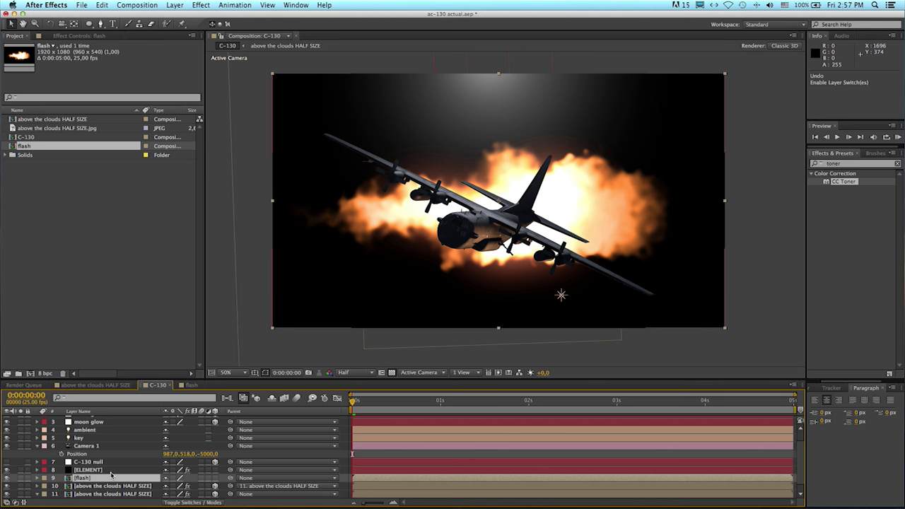
# Make the flash layer 3D with Accepts Shadows and Accepts Lights off, and scale it down small
pyautogui.click(215, 479)
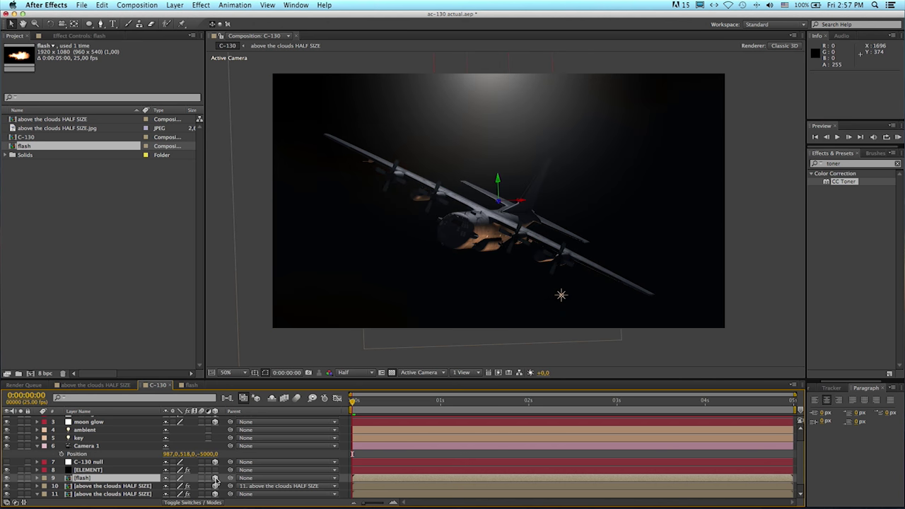
pyautogui.click(38, 479)
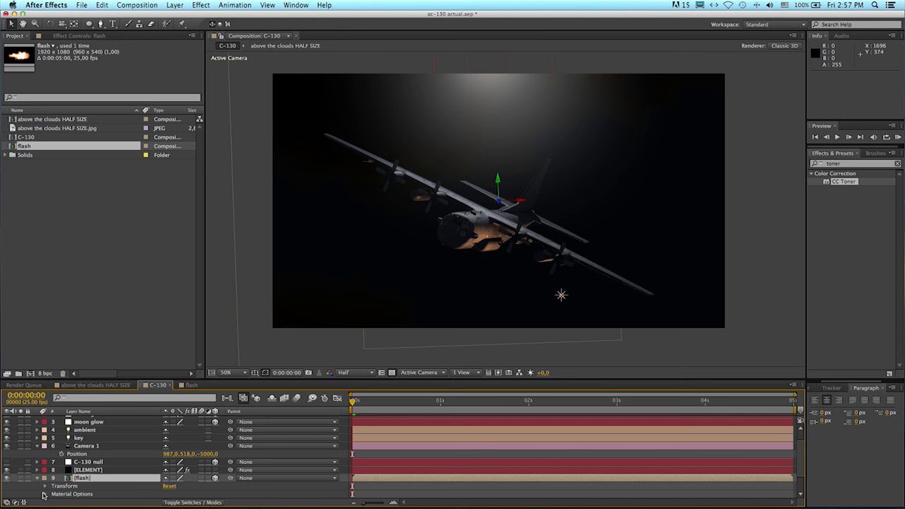
pyautogui.click(45, 495)
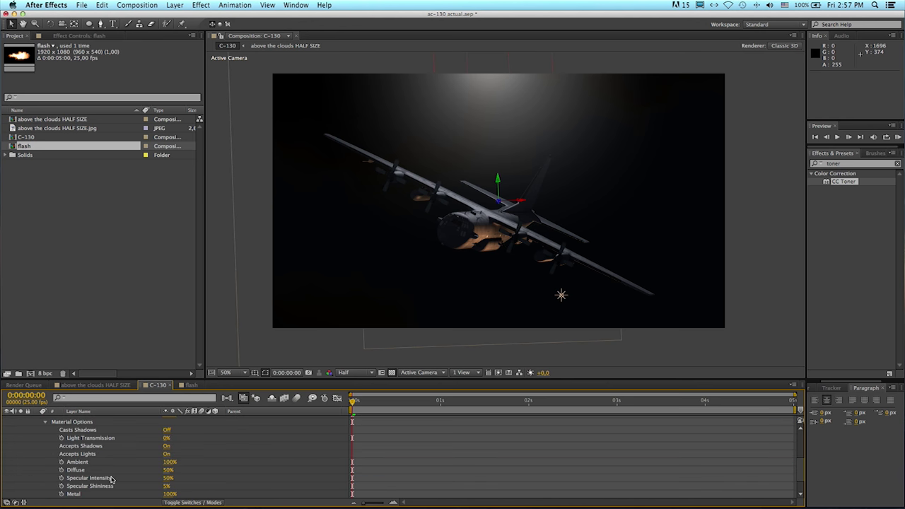
pyautogui.click(166, 445)
pyautogui.click(167, 453)
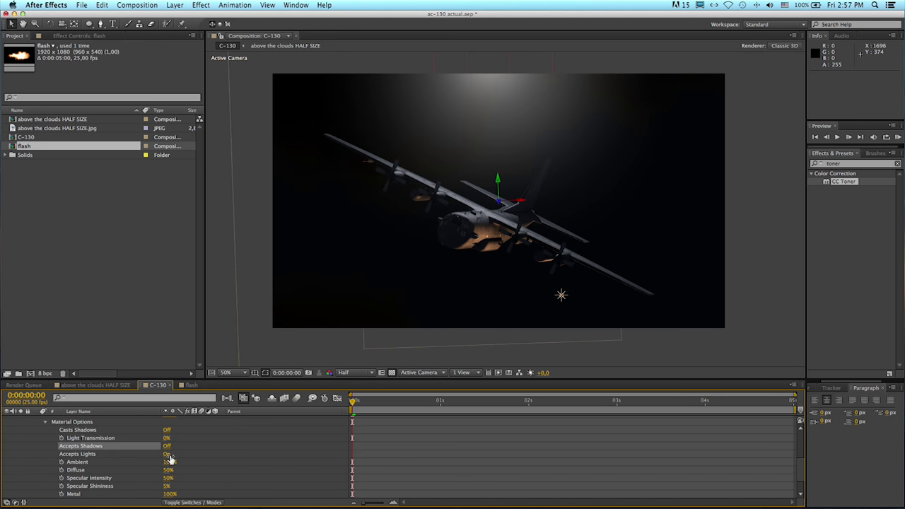
pyautogui.click(46, 423)
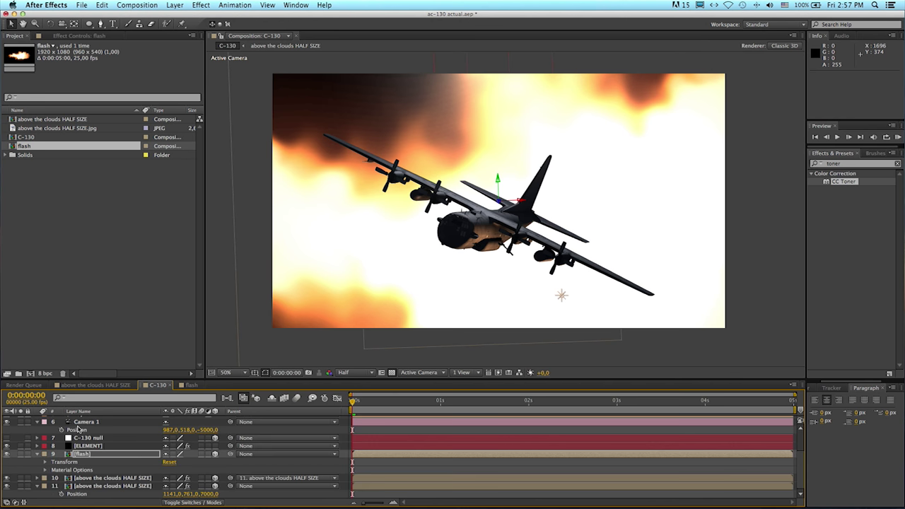
pyautogui.press('s')
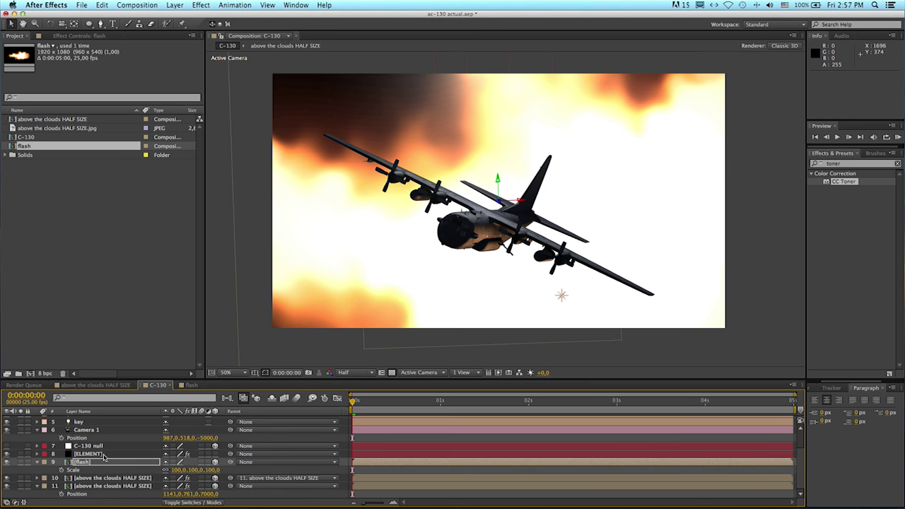
pyautogui.moveTo(166, 469); pyautogui.dragTo(136, 478)
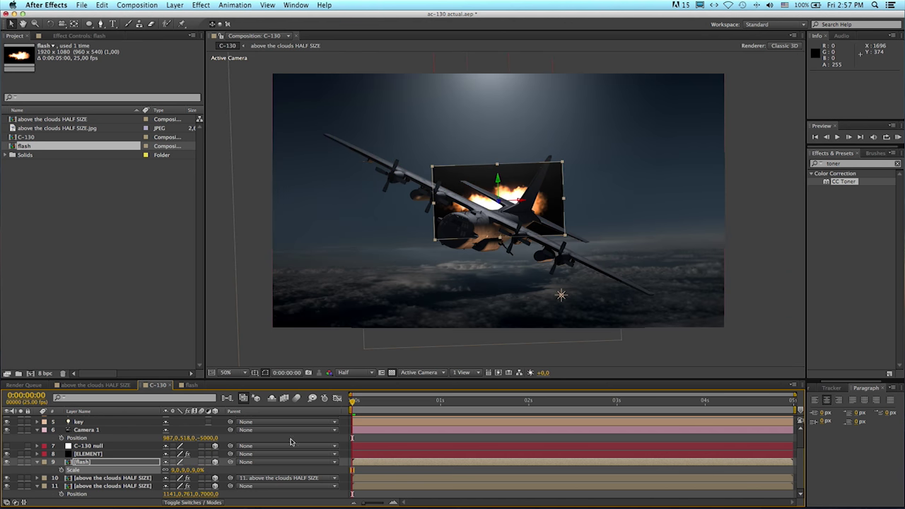
# In Top view at 100%, rotate the flash 16° on Y and slide it along the plane
pyautogui.click(413, 375)
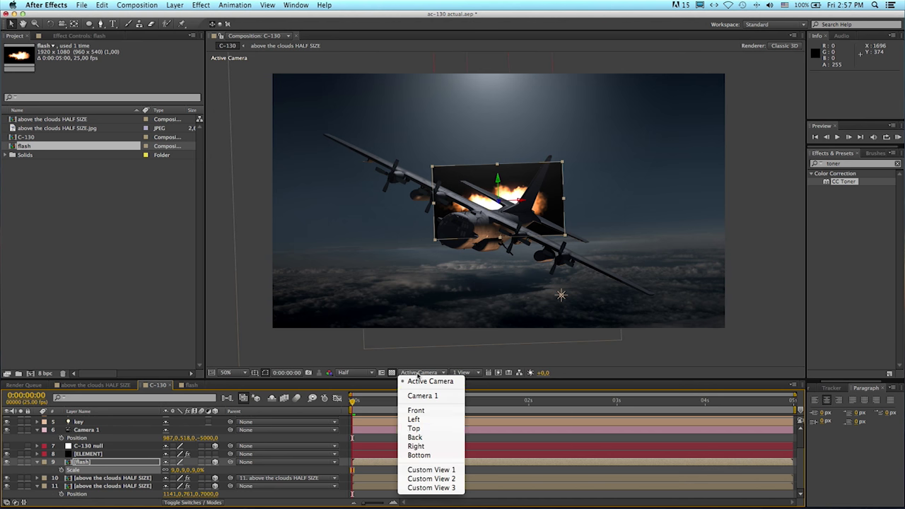
pyautogui.click(422, 430)
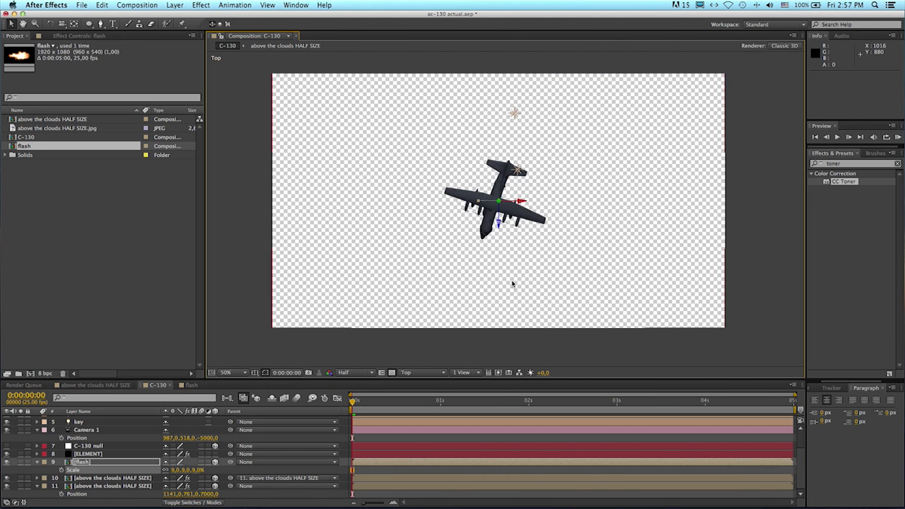
pyautogui.press('/')
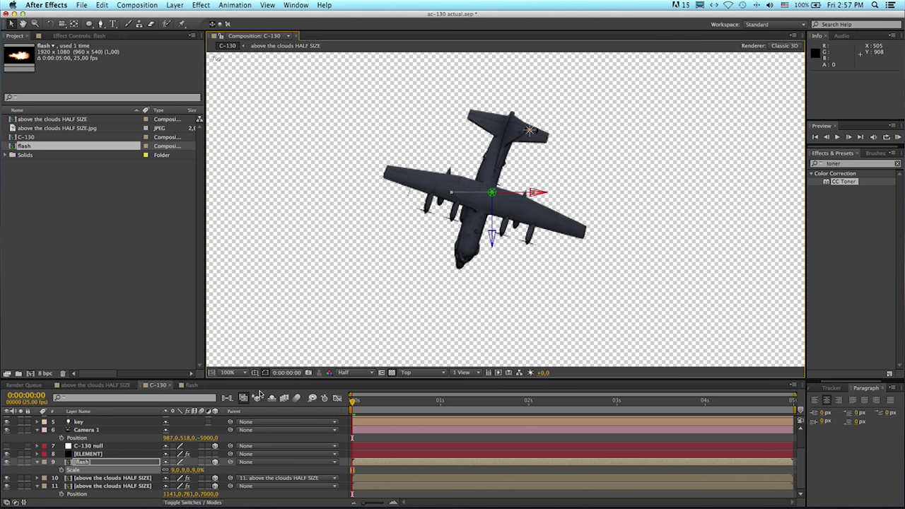
pyautogui.press('r')
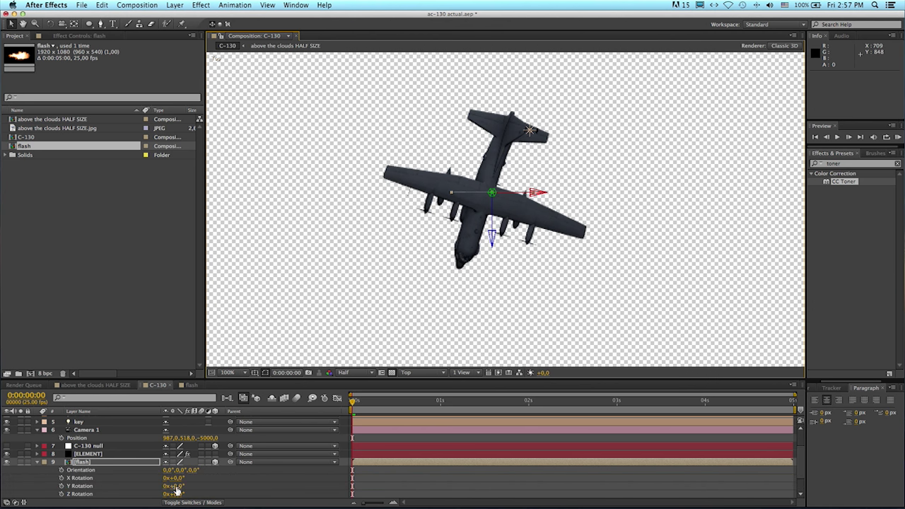
pyautogui.moveTo(175, 488); pyautogui.dragTo(187, 488)
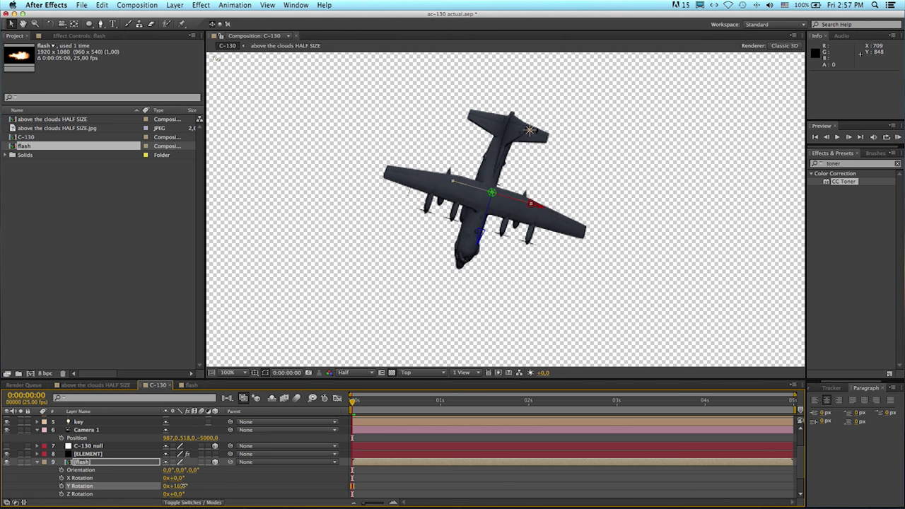
pyautogui.moveTo(504, 201); pyautogui.dragTo(507, 223)
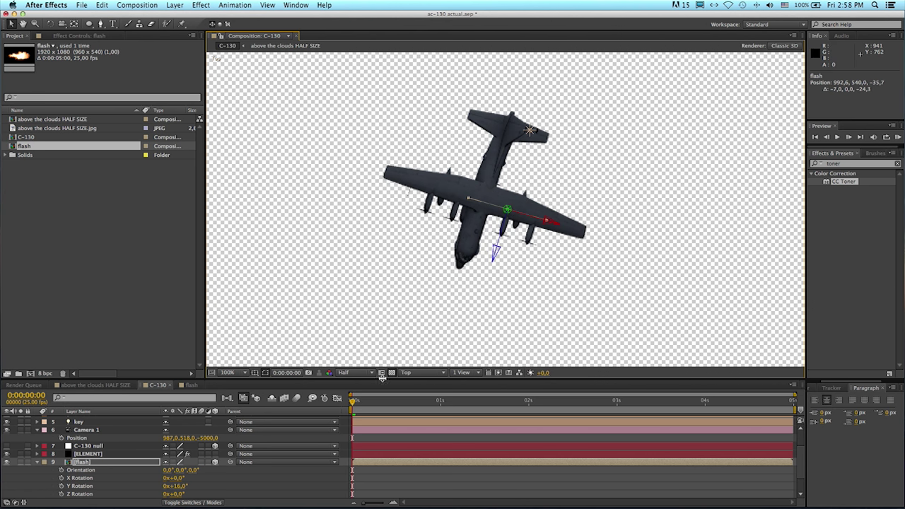
# Reposition the flash under the fuselage from Bottom view, then switch to Back view
pyautogui.click(422, 372)
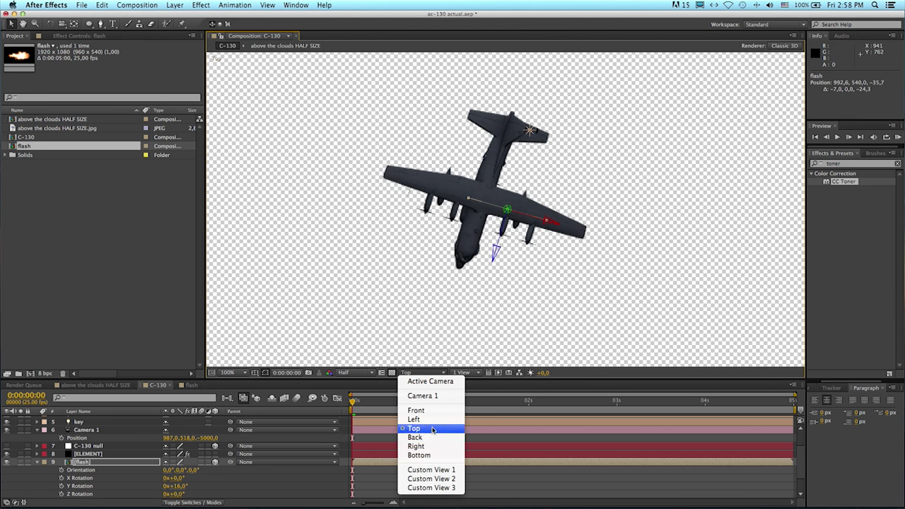
pyautogui.click(428, 455)
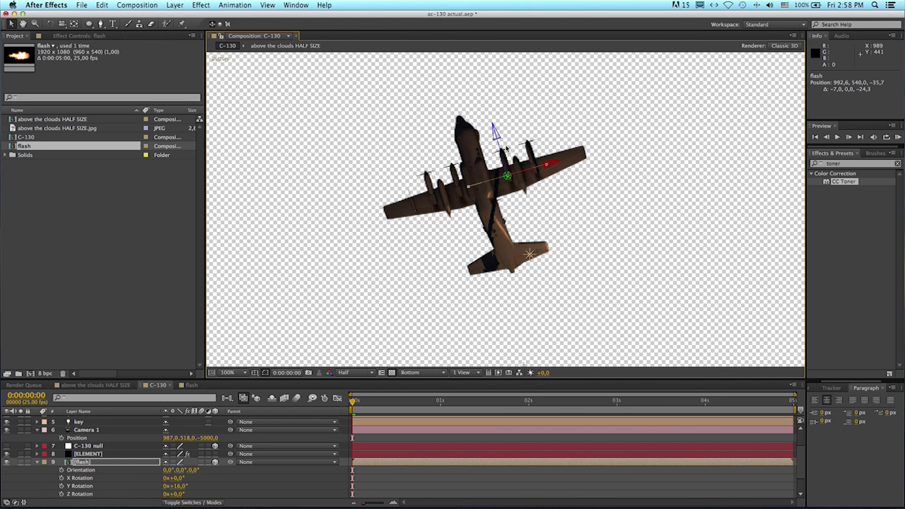
pyautogui.moveTo(501, 151); pyautogui.dragTo(533, 195)
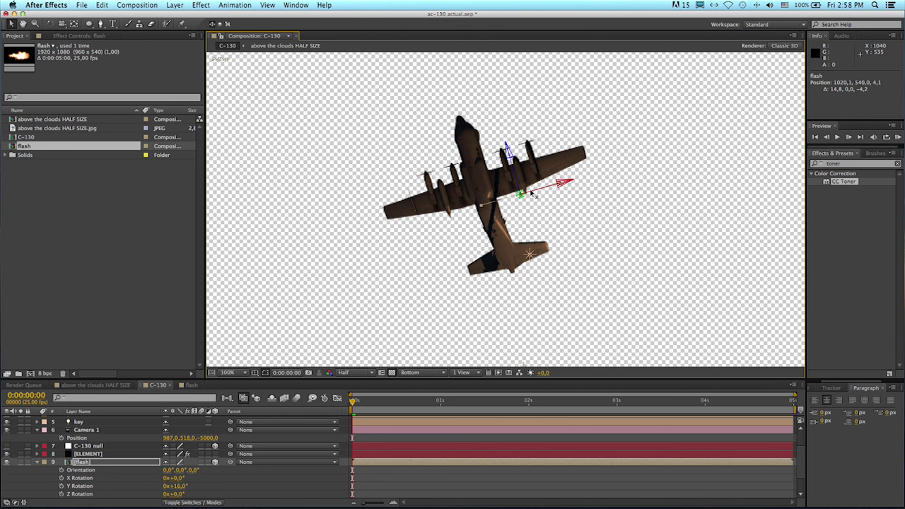
pyautogui.click(356, 373)
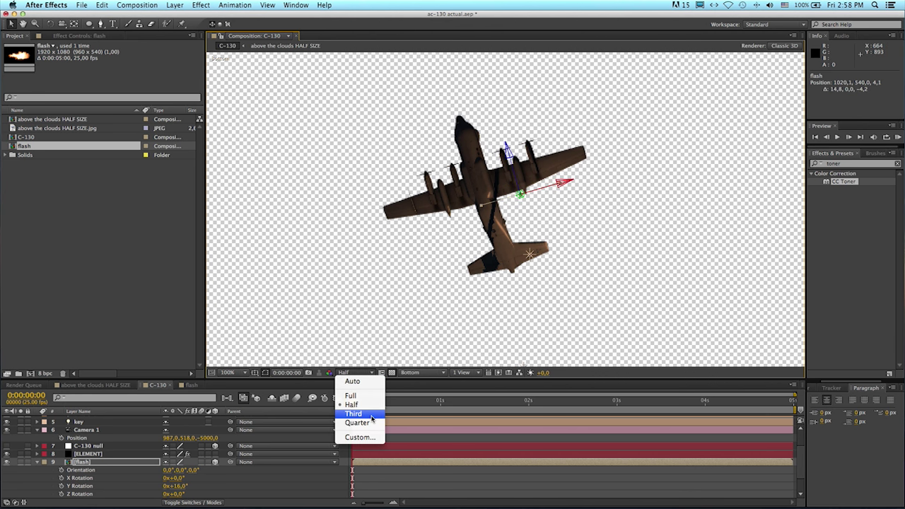
pyautogui.click(359, 312)
pyautogui.click(433, 376)
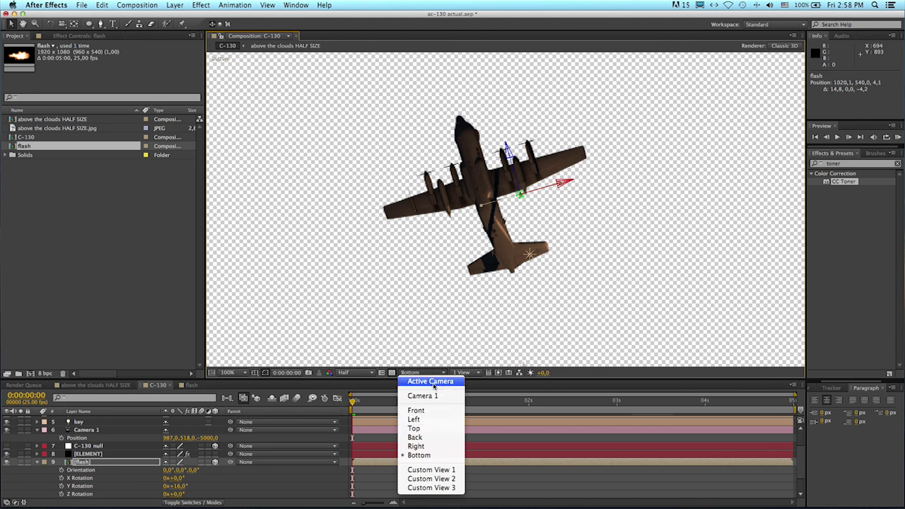
pyautogui.click(433, 438)
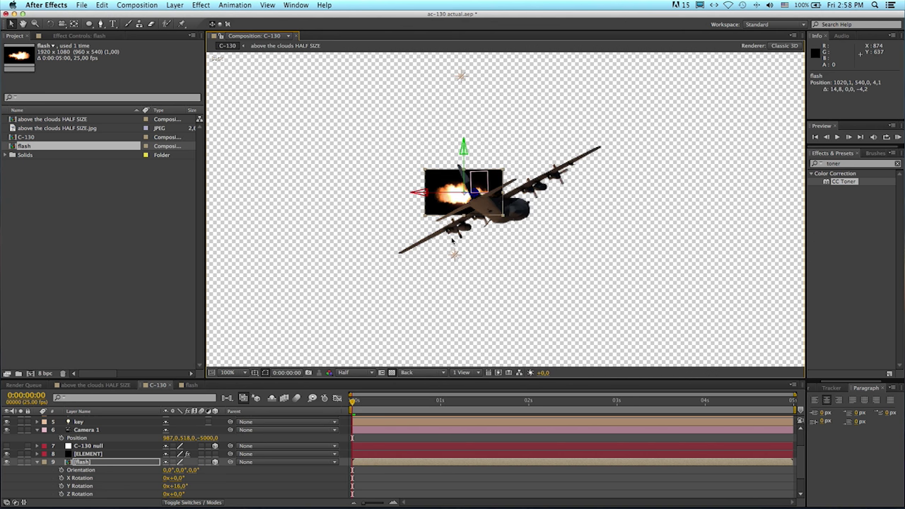
pyautogui.scroll(1, 188, 472)
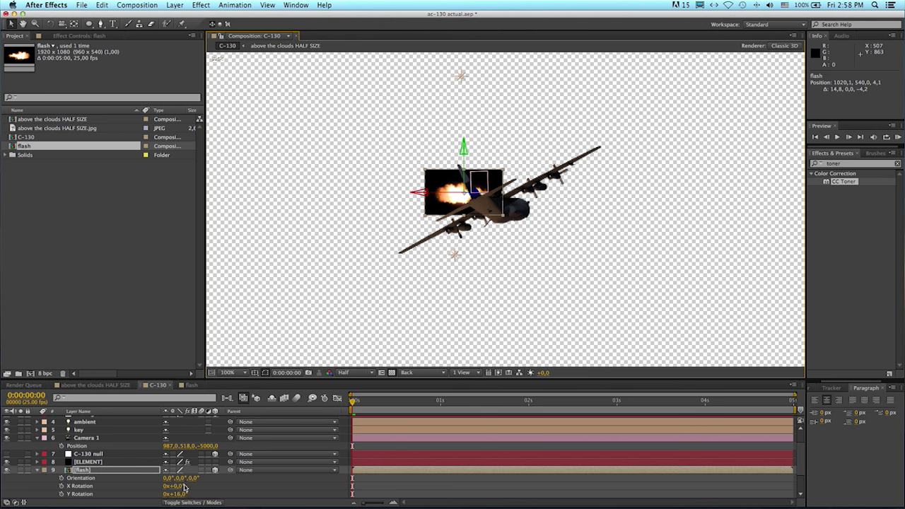
pyautogui.scroll(-3, 184, 488)
# Set the flash's Z Rotation to 39° and move it lower beneath the fuselage
pyautogui.click(174, 469)
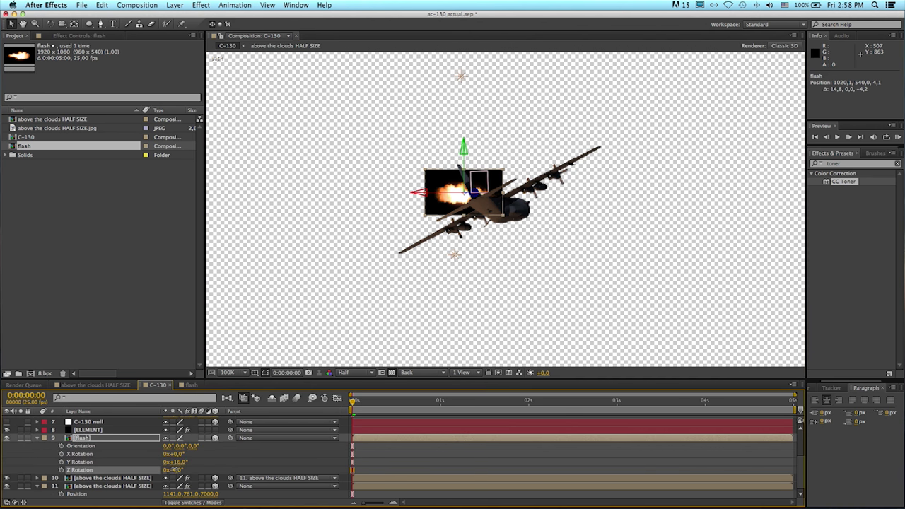
pyautogui.moveTo(174, 469); pyautogui.dragTo(191, 463)
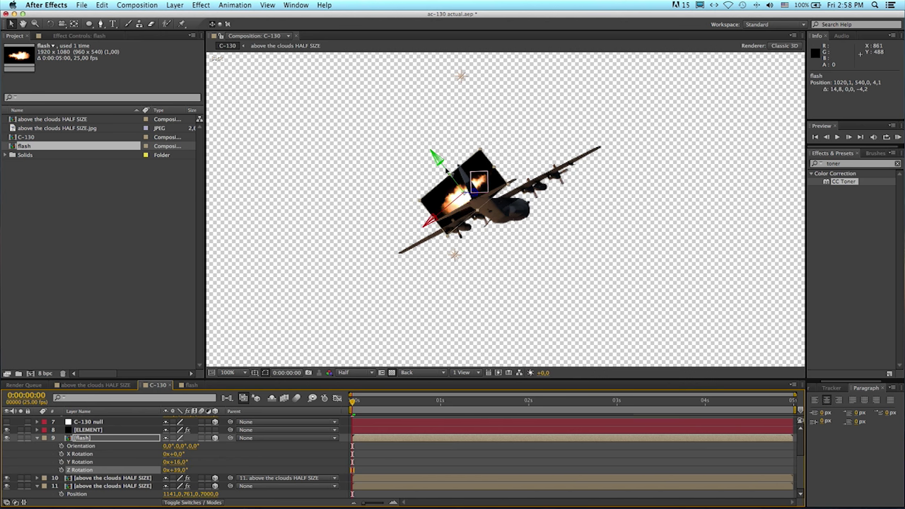
pyautogui.click(447, 173)
pyautogui.moveTo(446, 174); pyautogui.dragTo(436, 206)
pyautogui.moveTo(472, 234); pyautogui.dragTo(448, 229)
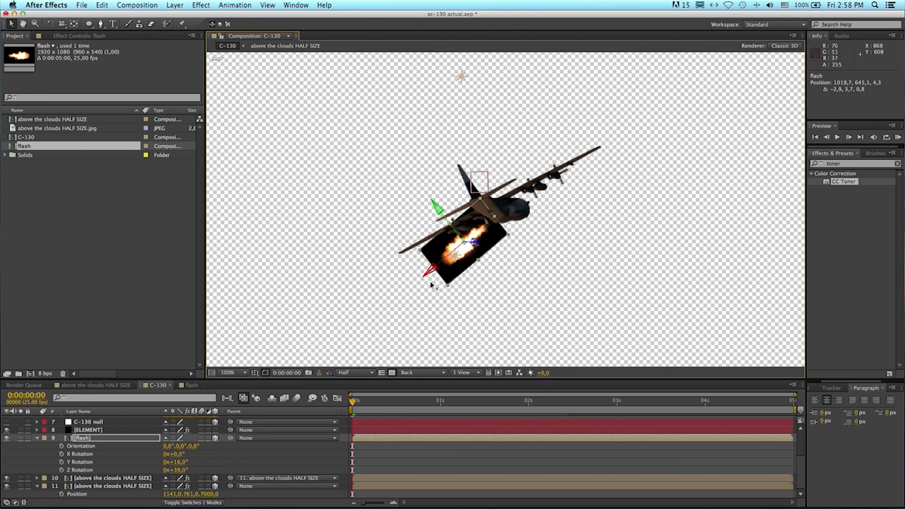
# Check the flash from Bottom view, then return to the Active Camera view
pyautogui.click(418, 374)
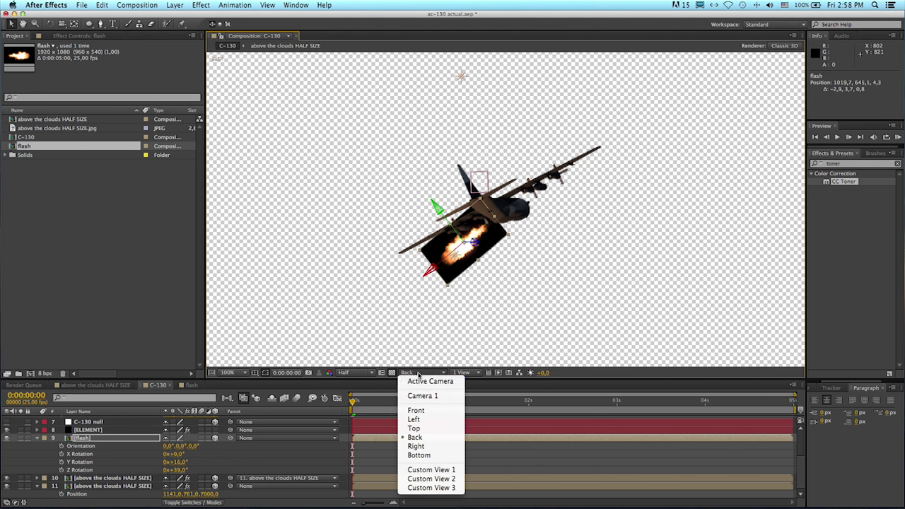
pyautogui.click(422, 456)
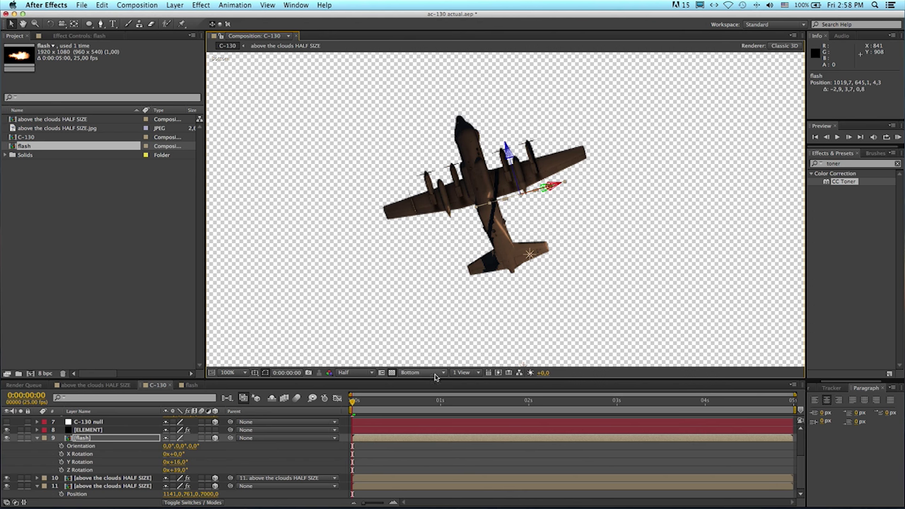
pyautogui.click(438, 373)
pyautogui.click(432, 382)
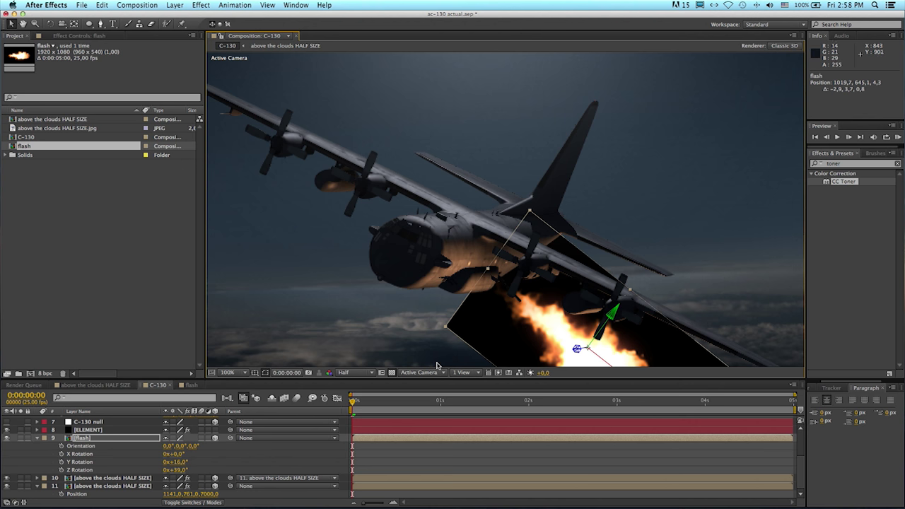
# At 50% zoom, set the flash layer's blending mode to Add
pyautogui.press(',')
pyautogui.press(',')
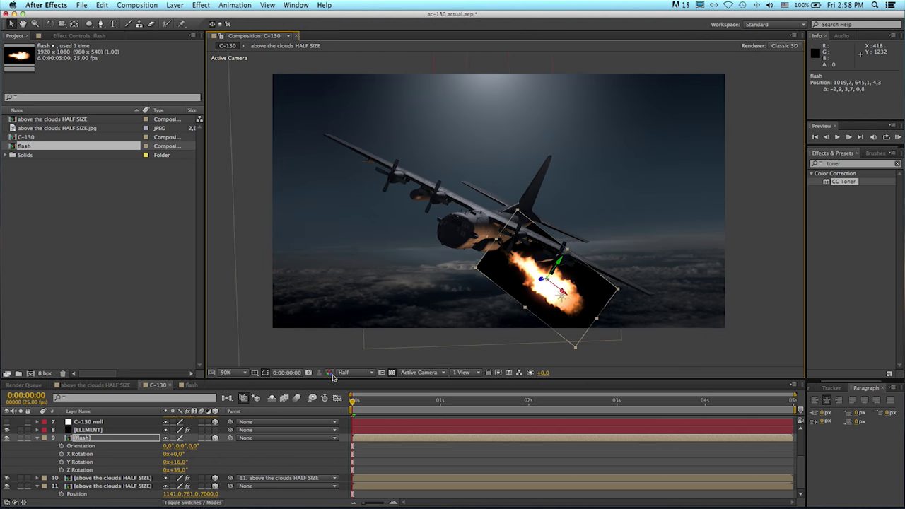
pyautogui.click(174, 503)
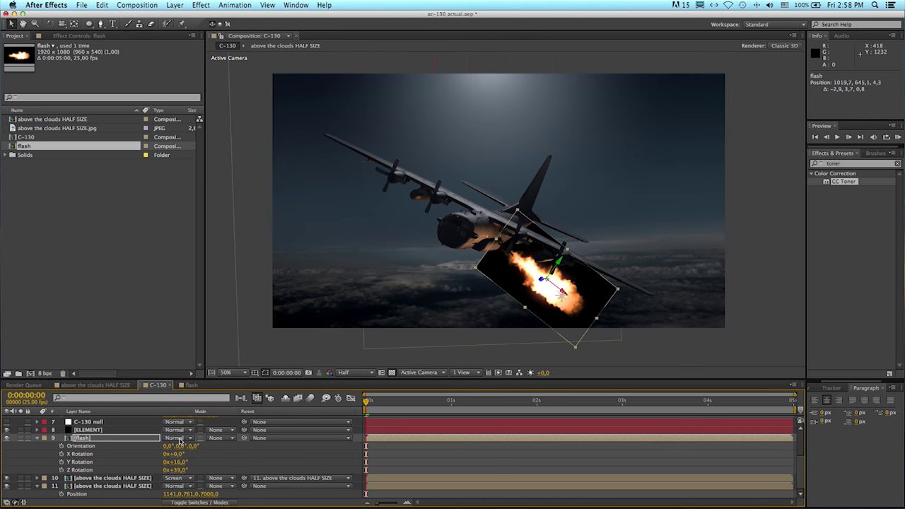
pyautogui.click(180, 439)
pyautogui.click(188, 219)
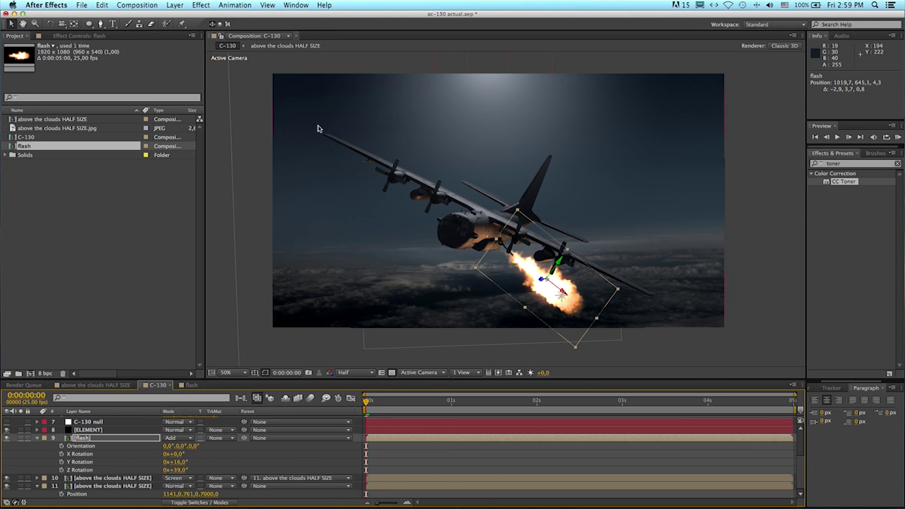
# Move the flash layer's anchor point up-left with the Pan Behind tool and nudge the layer
pyautogui.click(75, 26)
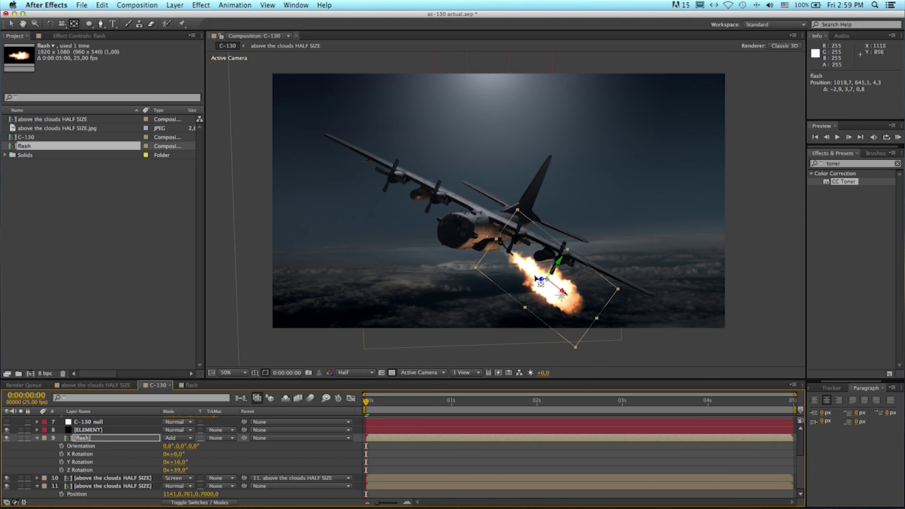
pyautogui.moveTo(553, 288); pyautogui.dragTo(521, 270)
pyautogui.press('v')
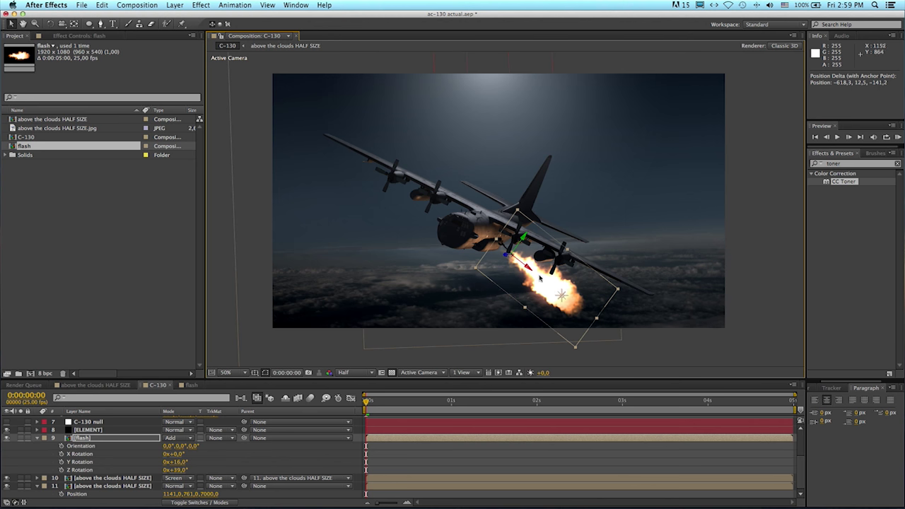
pyautogui.moveTo(527, 267); pyautogui.dragTo(529, 269)
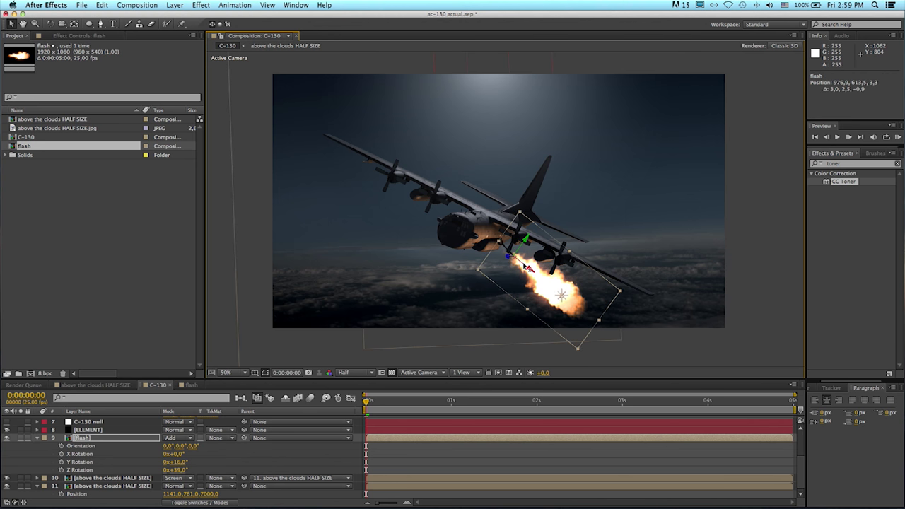
# Shrink the flash layer's Scale to 5%
pyautogui.press('s')
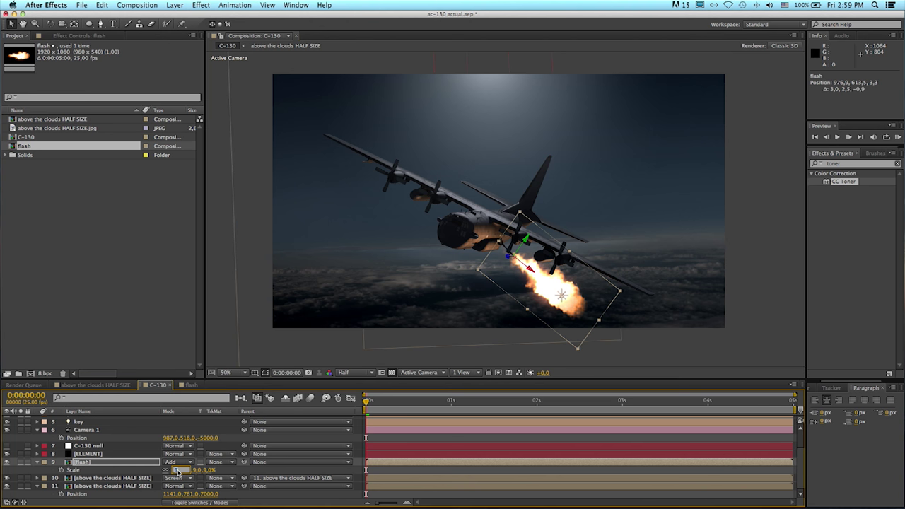
pyautogui.moveTo(178, 473); pyautogui.dragTo(171, 472)
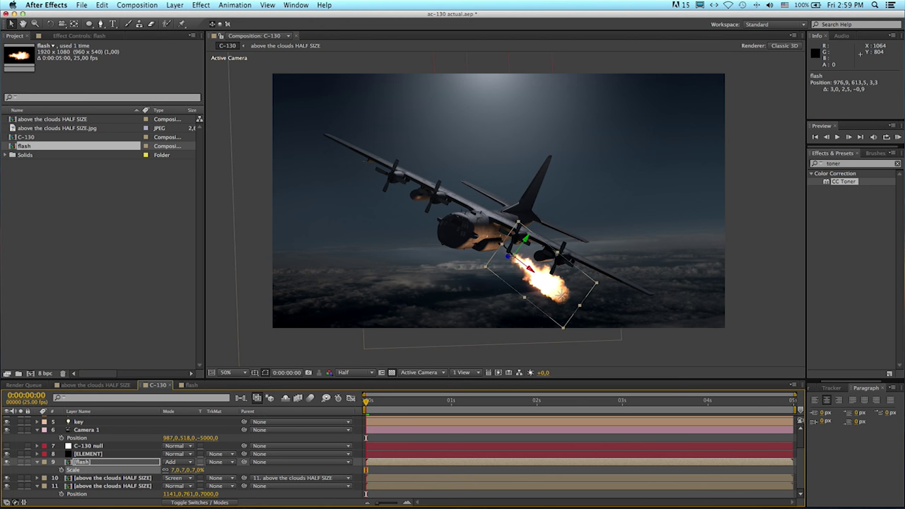
pyautogui.click(177, 470)
pyautogui.write('6')
pyautogui.press('Return')
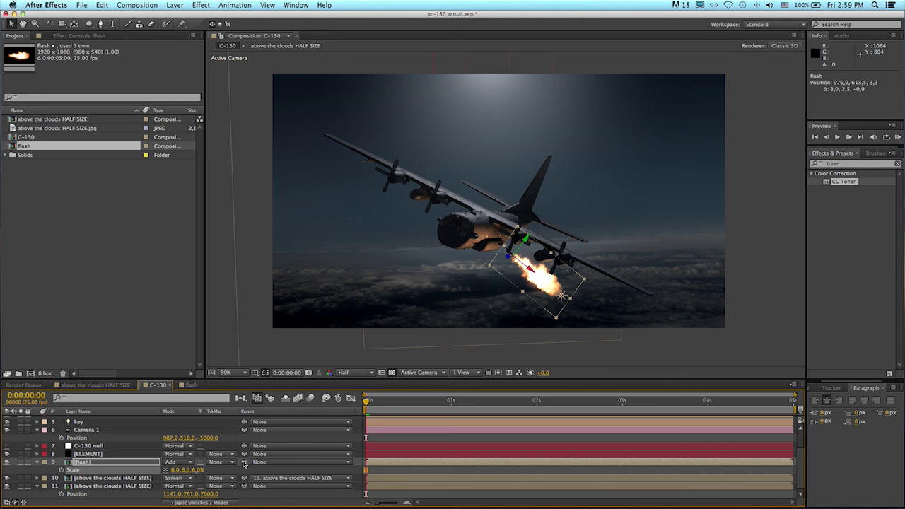
pyautogui.click(176, 470)
pyautogui.write('5')
pyautogui.press('Return')
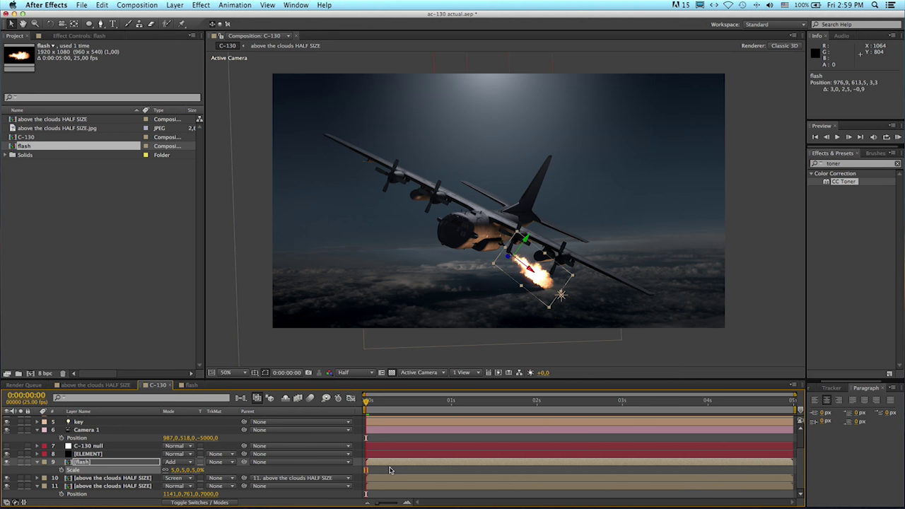
pyautogui.click(227, 209)
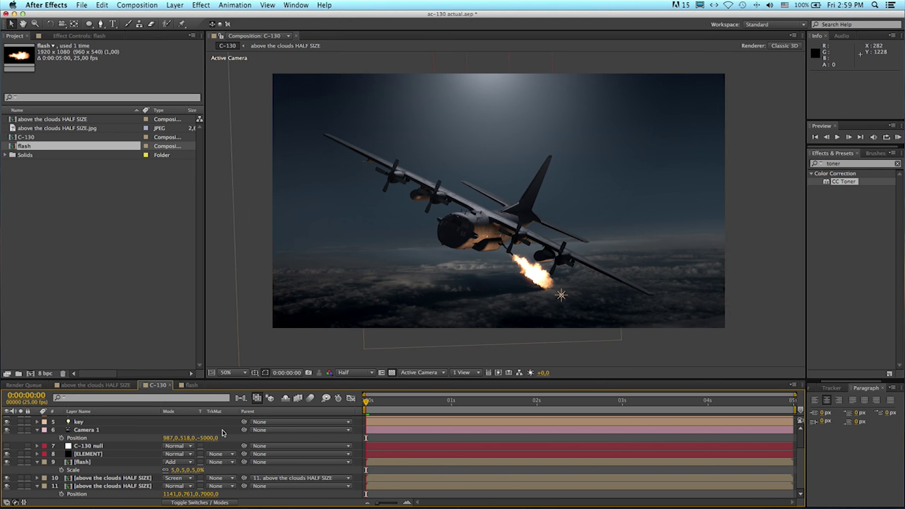
pyautogui.click(100, 463)
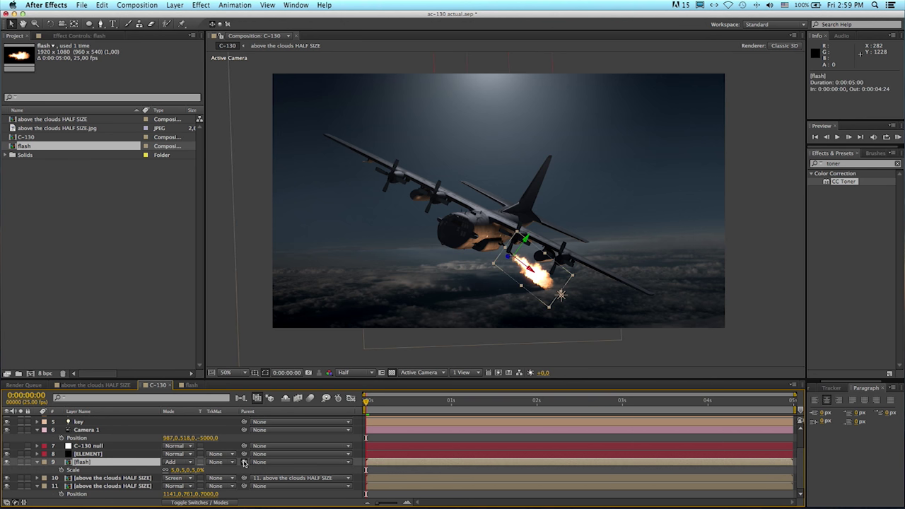
pyautogui.moveTo(243, 463); pyautogui.dragTo(114, 448)
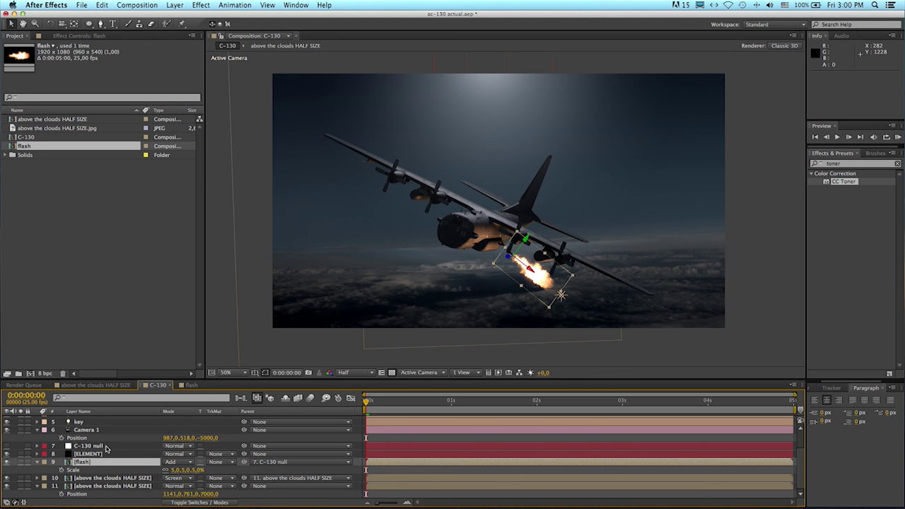
pyautogui.click(117, 446)
pyautogui.press('r')
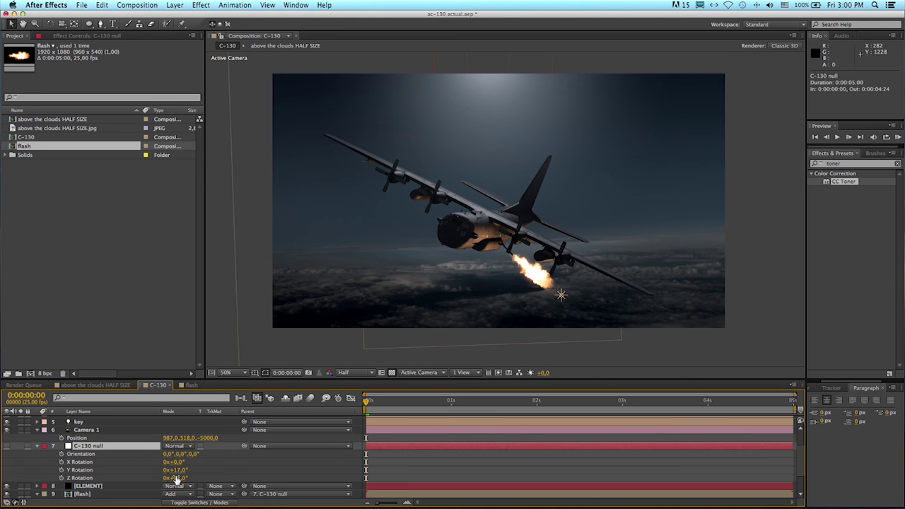
pyautogui.moveTo(176, 478); pyautogui.dragTo(164, 478)
pyautogui.hotkey('ctrl', 'z')
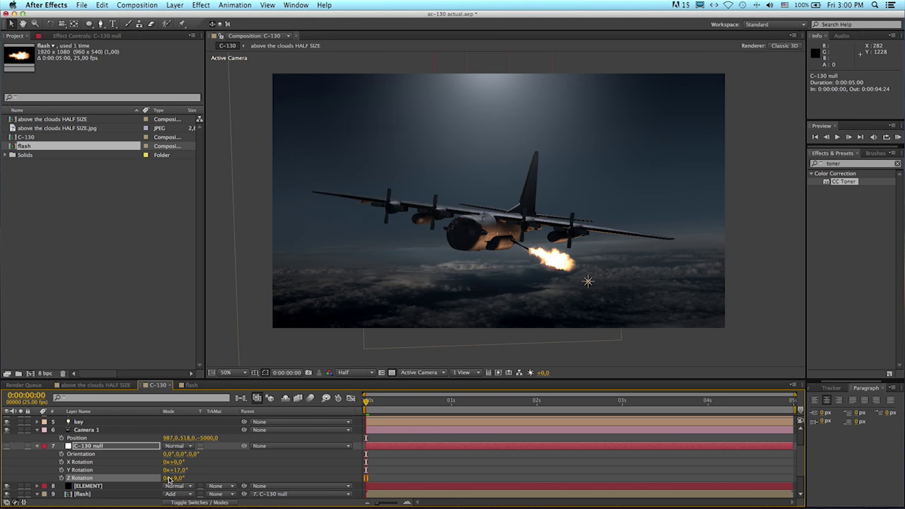
pyautogui.scroll(-2, 209, 433)
pyautogui.scroll(4, 126, 458)
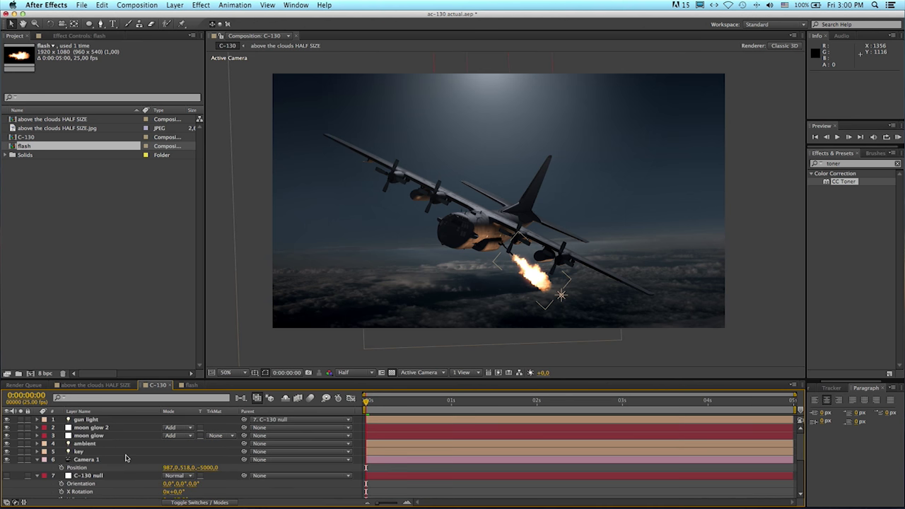
pyautogui.click(161, 461)
pyautogui.press('p')
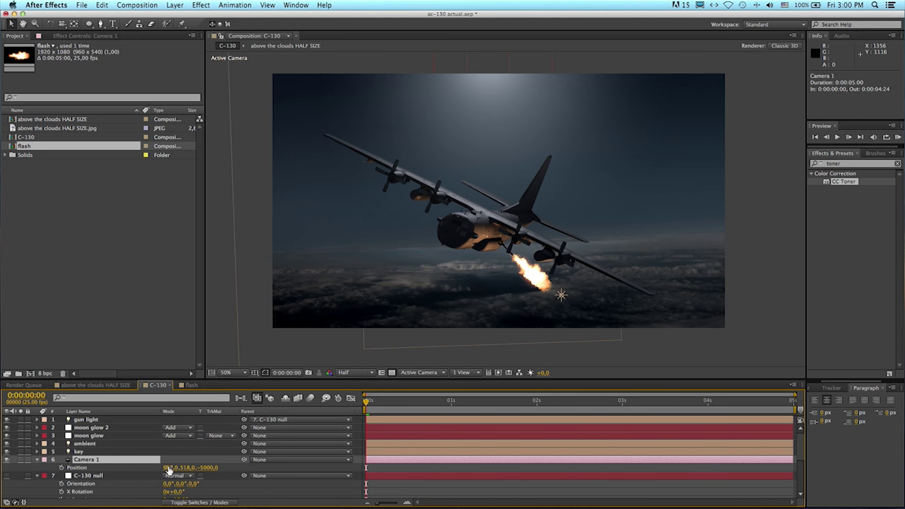
pyautogui.moveTo(166, 467); pyautogui.dragTo(134, 467)
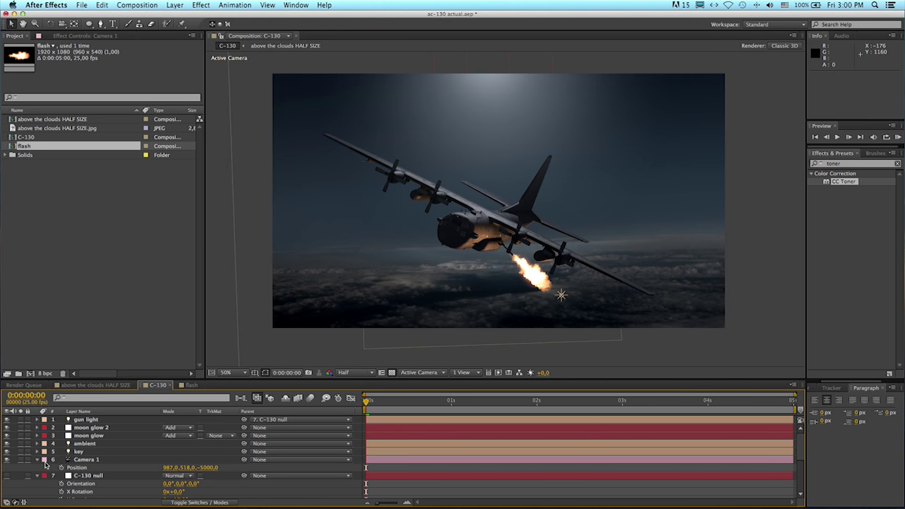
# Create a new composition, Comp 1, at the default 1920×1080 settings
pyautogui.click(37, 461)
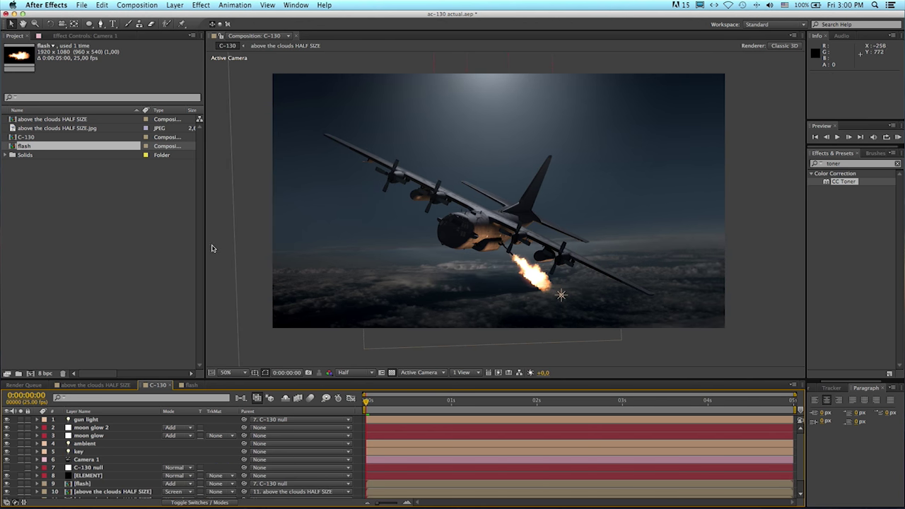
pyautogui.click(138, 6)
pyautogui.click(153, 16)
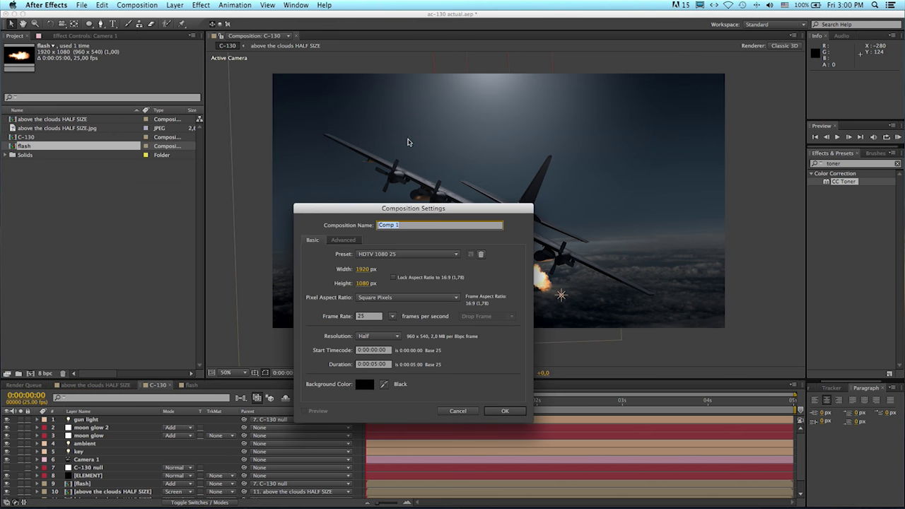
pyautogui.click(505, 411)
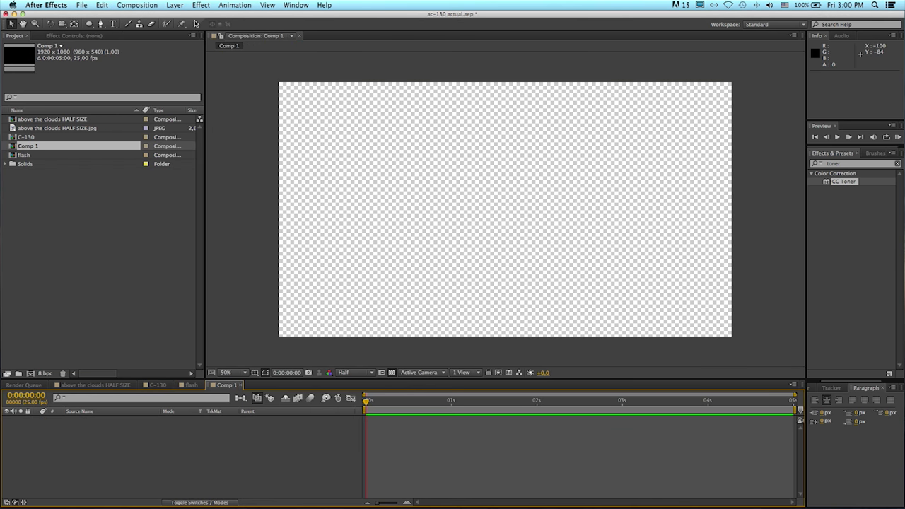
# Add a black solid layer (Black Solid 3) and duplicate it
pyautogui.click(177, 7)
pyautogui.moveTo(190, 16)
pyautogui.click(325, 25)
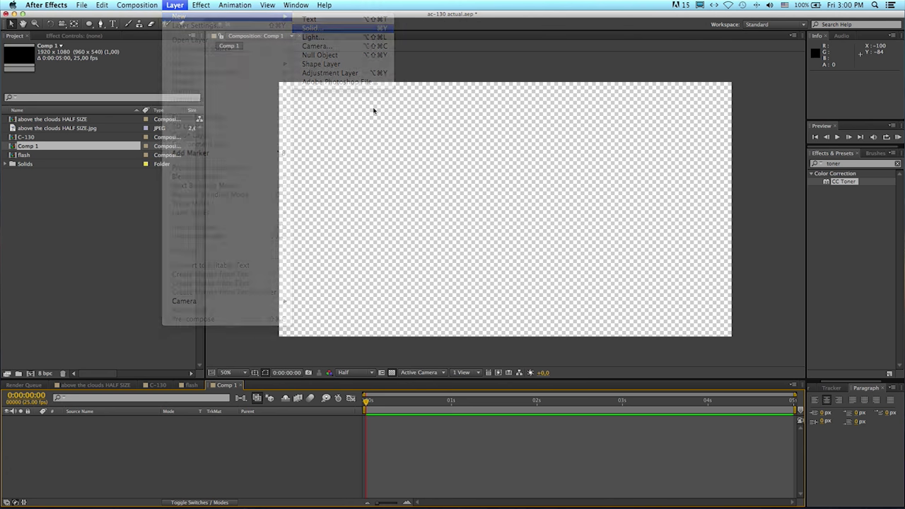
pyautogui.click(169, 215)
pyautogui.moveTo(169, 215); pyautogui.dragTo(83, 306)
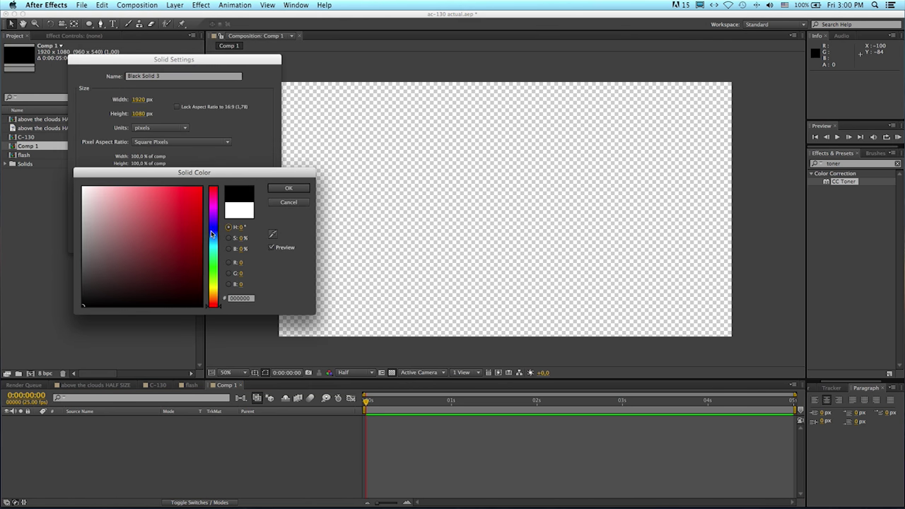
pyautogui.click(278, 194)
pyautogui.click(249, 241)
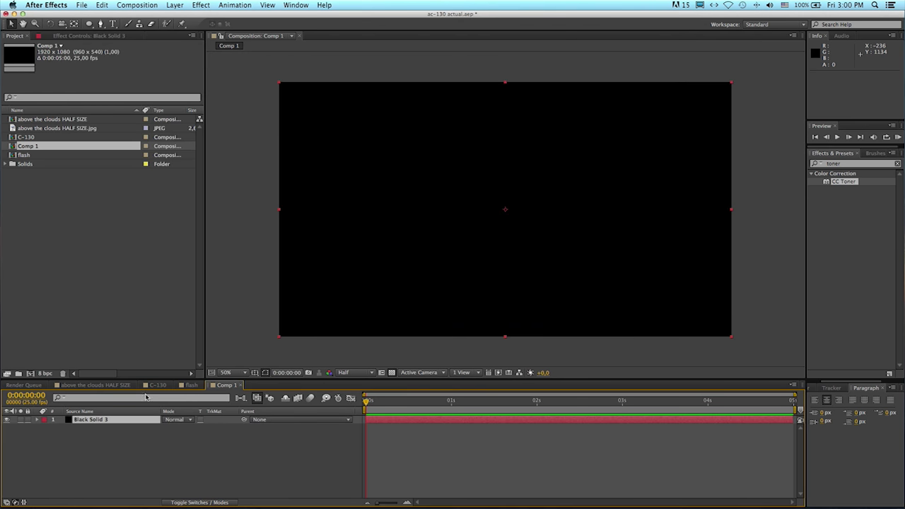
pyautogui.click(100, 419)
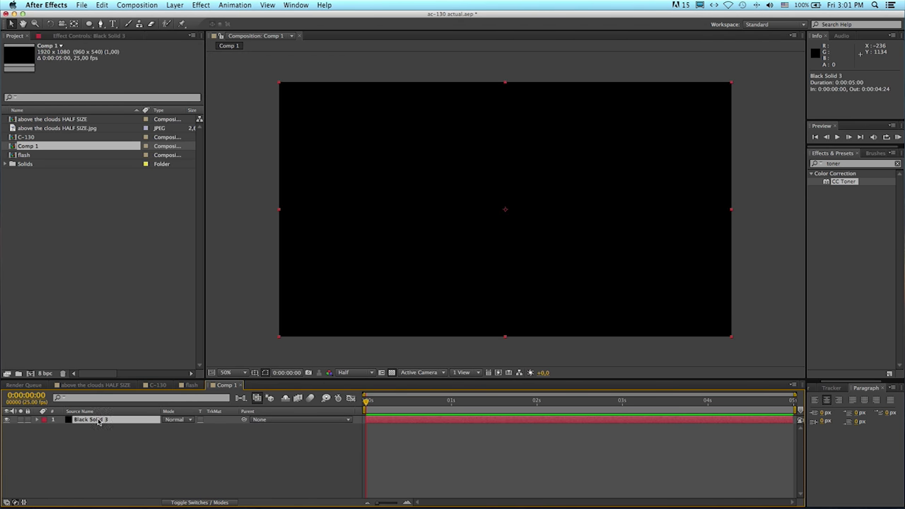
pyautogui.press('super+d')
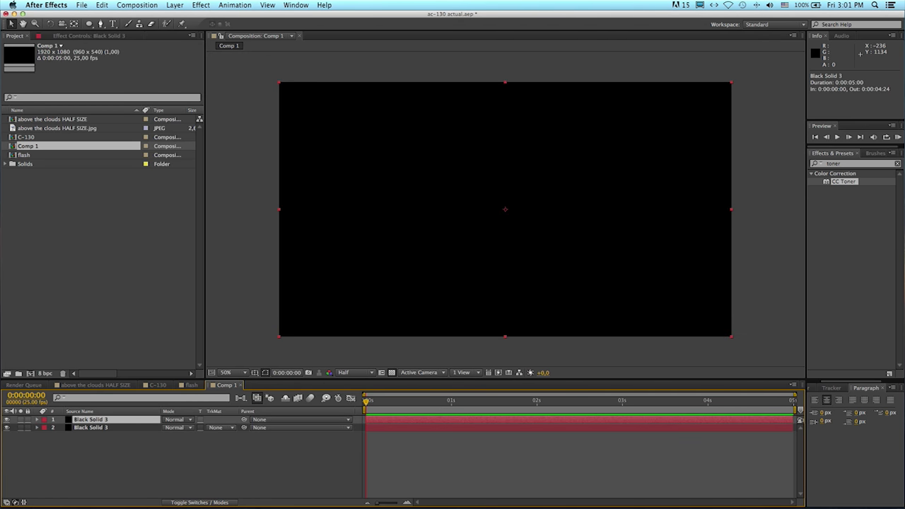
# Apply Fractal Noise to the upper black solid
pyautogui.click(200, 6)
pyautogui.moveTo(266, 149)
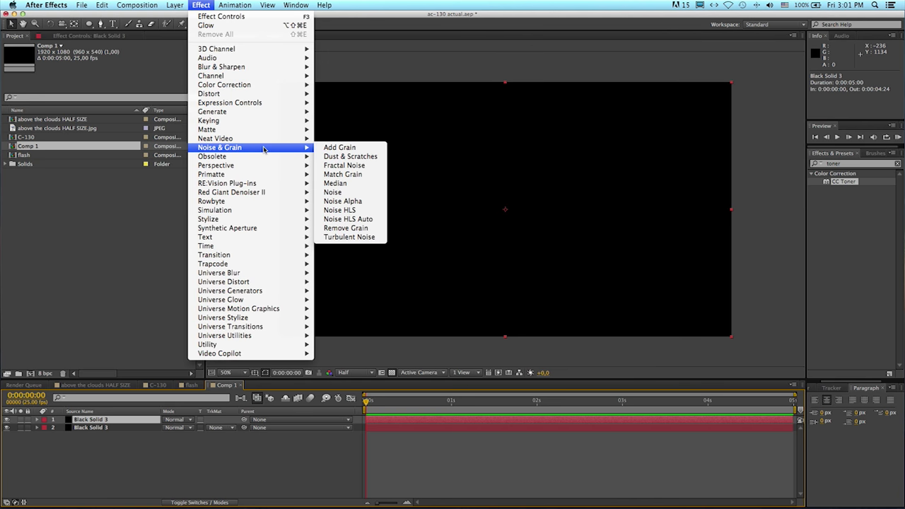
pyautogui.click(361, 167)
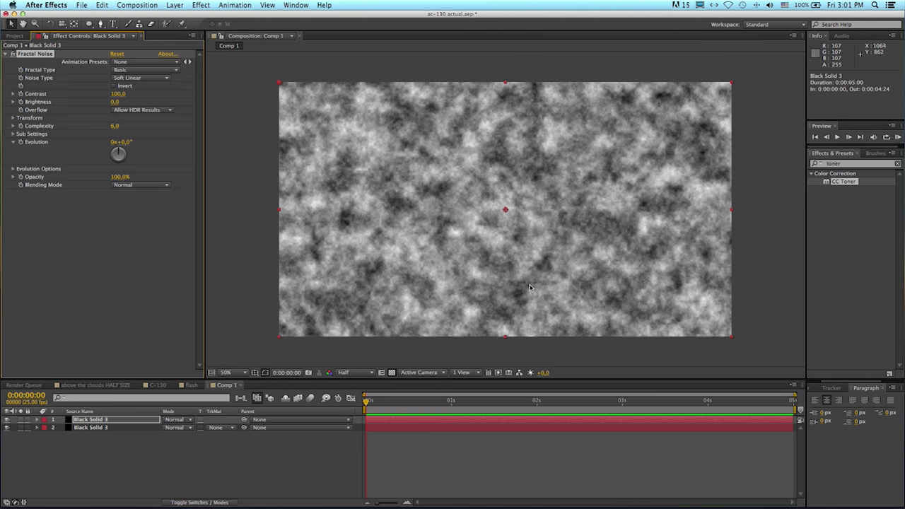
pyautogui.click(85, 429)
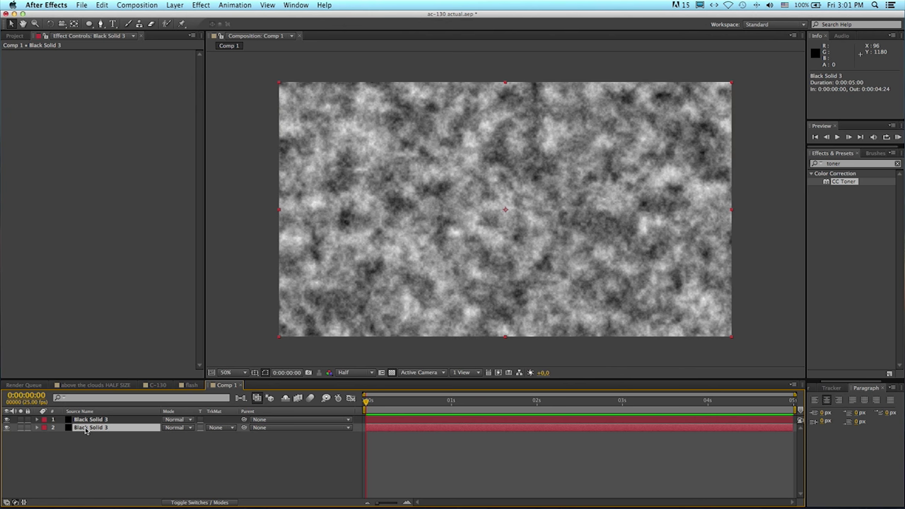
pyautogui.click(217, 428)
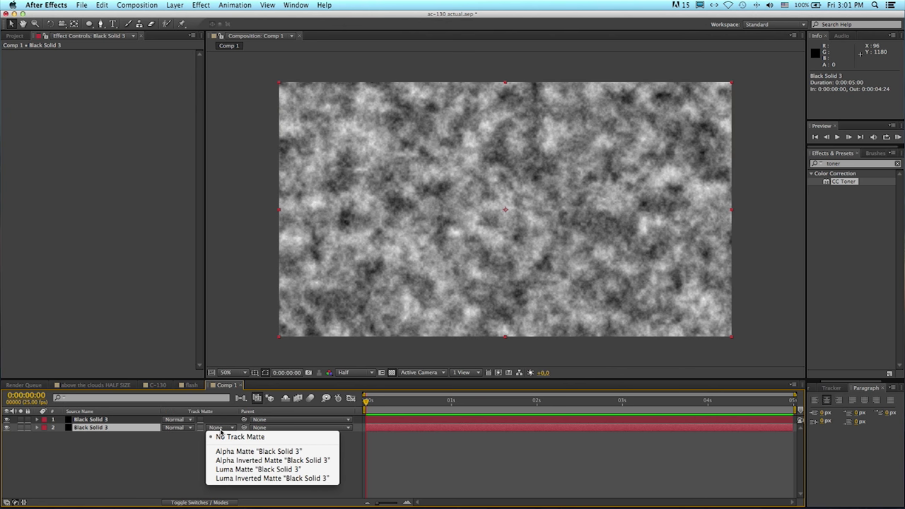
# Set layer 2's track matte to Luma Matte and draw a closed ten-point Pen mask in the centre
pyautogui.click(240, 469)
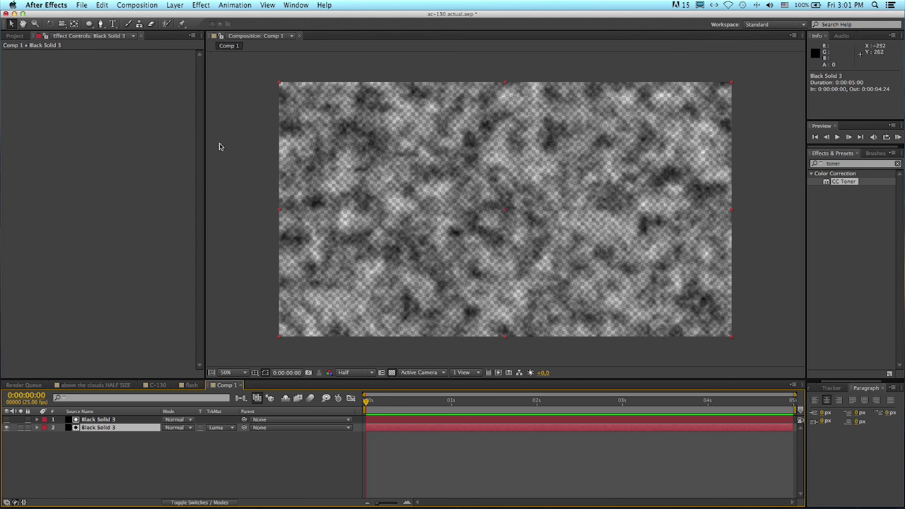
pyautogui.click(101, 24)
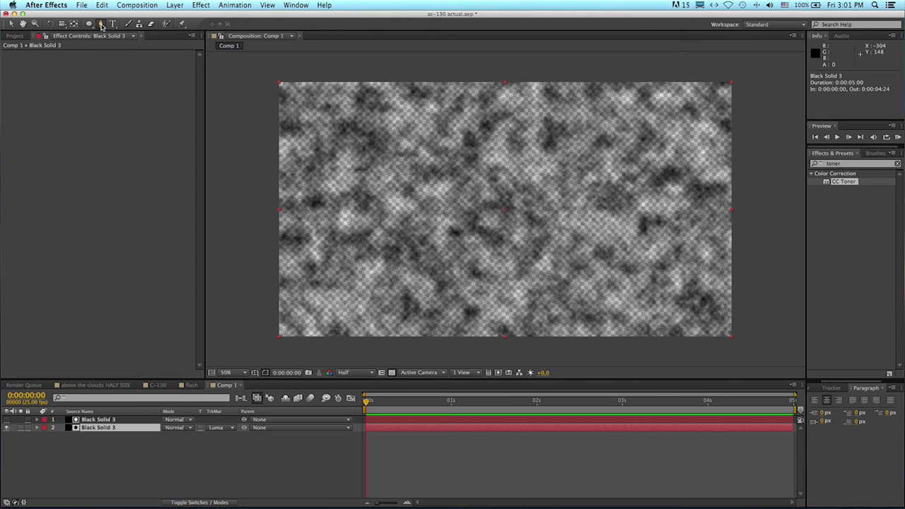
pyautogui.click(416, 210)
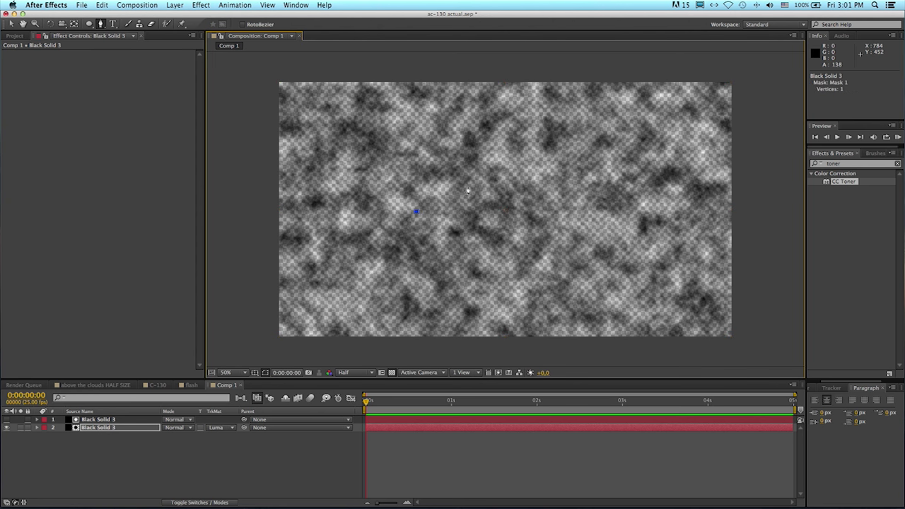
pyautogui.click(485, 179)
pyautogui.click(527, 177)
pyautogui.click(556, 192)
pyautogui.click(563, 215)
pyautogui.click(556, 242)
pyautogui.click(544, 257)
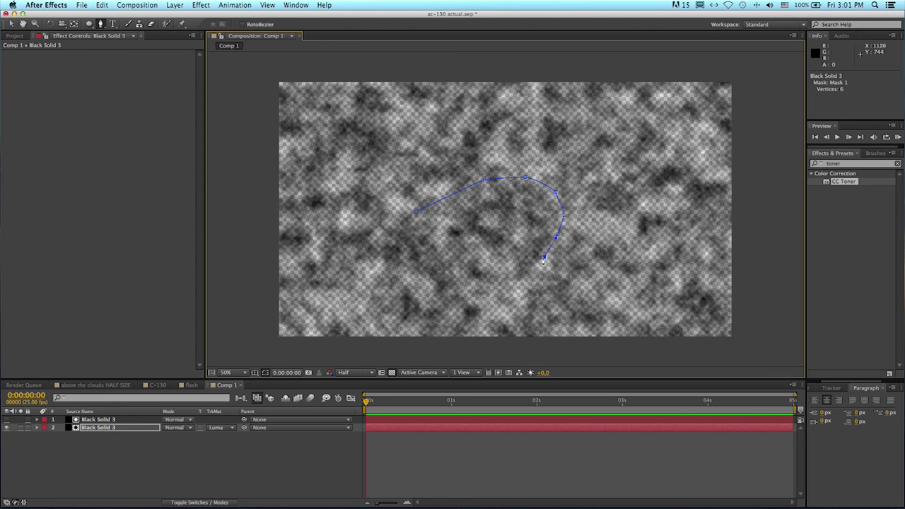
pyautogui.click(481, 256)
pyautogui.click(442, 245)
pyautogui.click(418, 229)
pyautogui.click(416, 210)
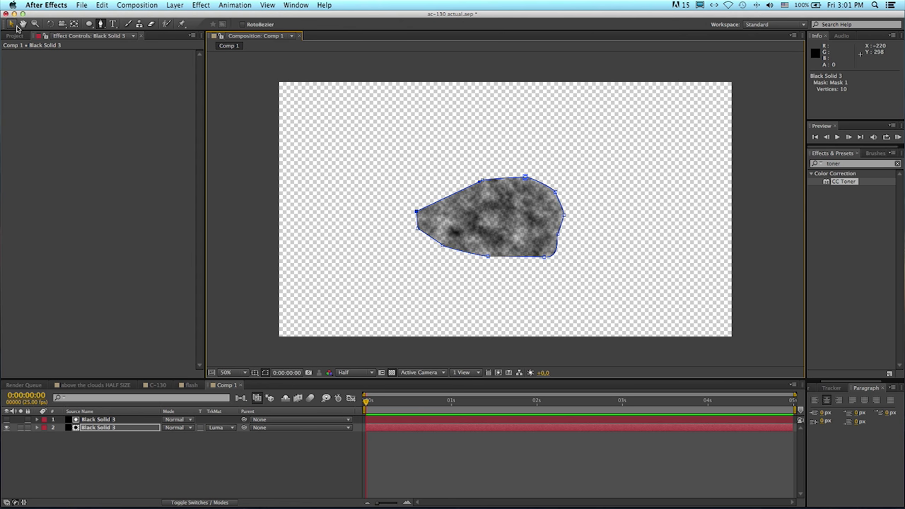
# Feather the mask by 318 pixels for a soft cloud edge
pyautogui.press('f')
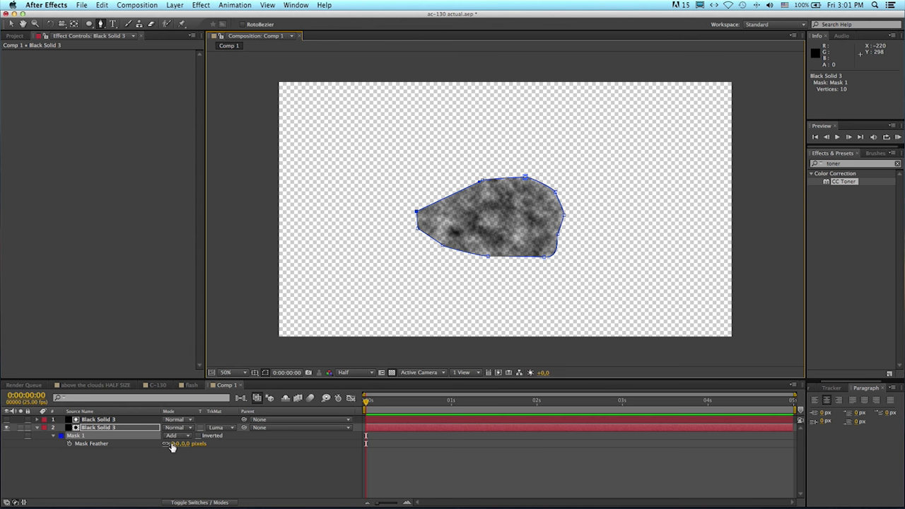
pyautogui.moveTo(185, 443); pyautogui.dragTo(316, 436)
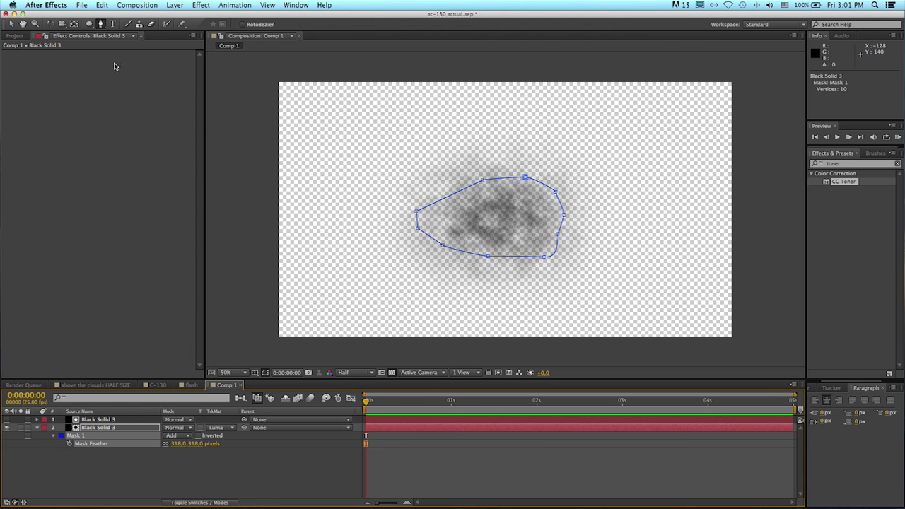
pyautogui.click(11, 24)
pyautogui.click(135, 426)
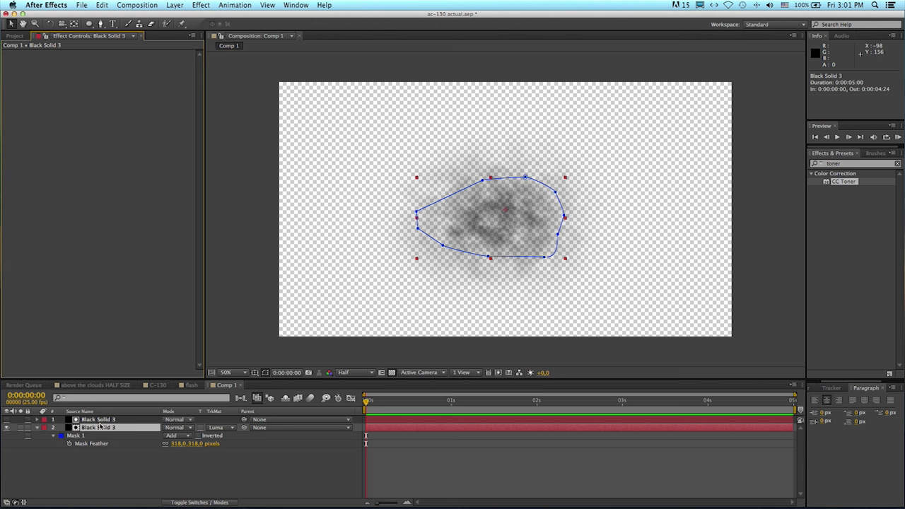
pyautogui.click(113, 420)
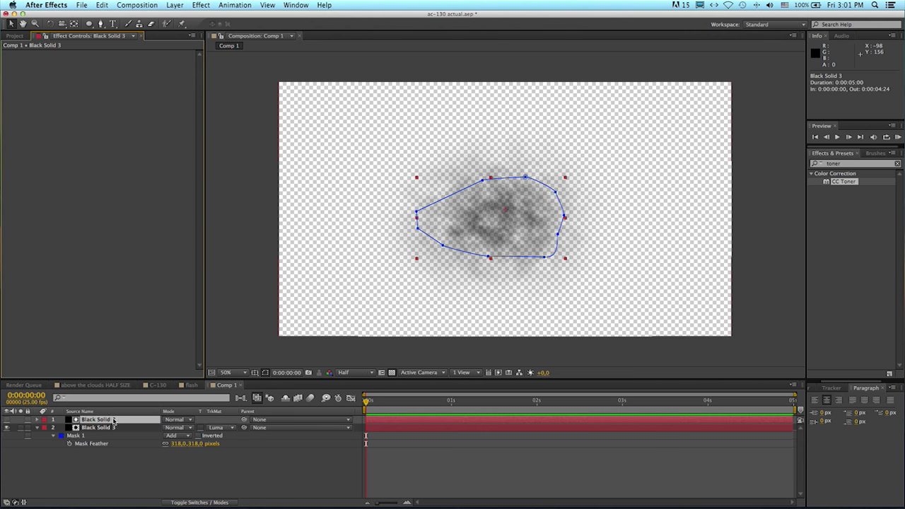
# Add Turbulent Displace to the noise layer and raise its Amount to 80
pyautogui.click(201, 5)
pyautogui.moveTo(230, 95)
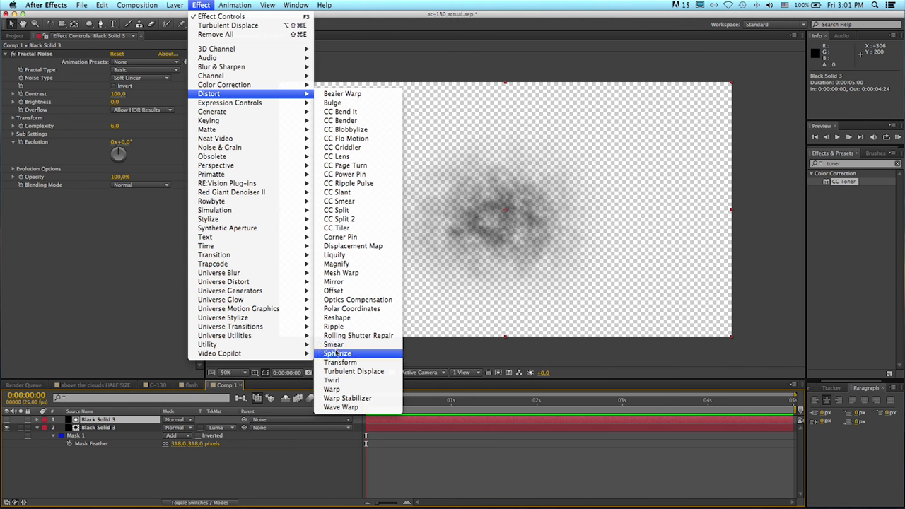
pyautogui.click(350, 371)
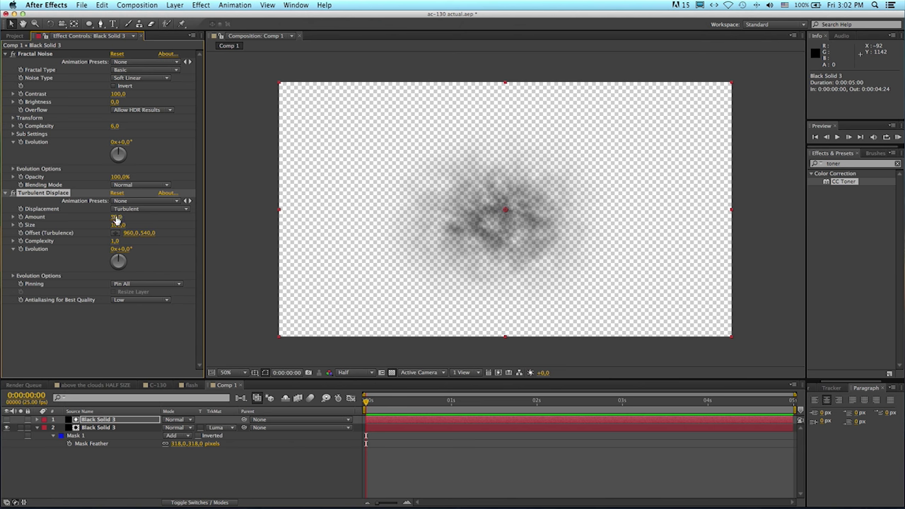
pyautogui.moveTo(118, 216)
pyautogui.mouseDown()
pyautogui.moveTo(147, 216)
pyautogui.moveTo(131, 217)
pyautogui.mouseUp()
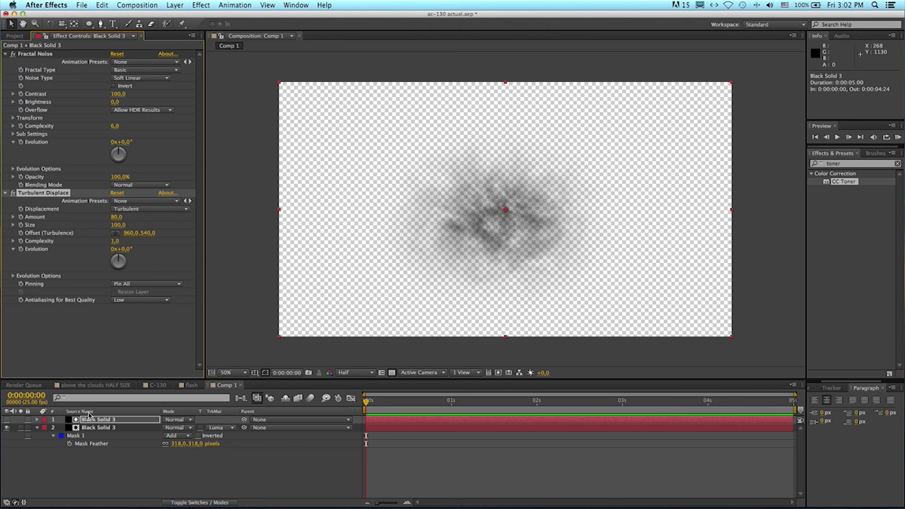
# At the comp's last frame, set Fractal Noise Evolution to 5 revolutions and scrub to preview
pyautogui.click(44, 55)
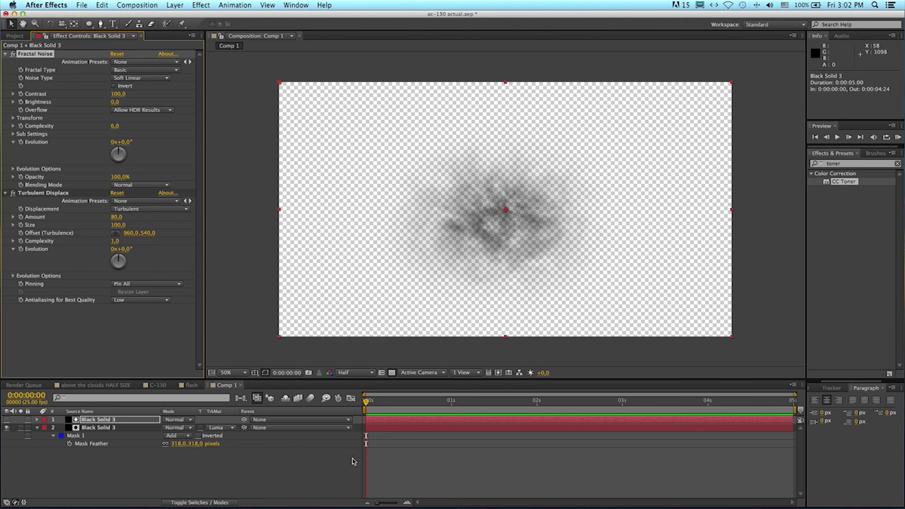
pyautogui.moveTo(113, 144); pyautogui.dragTo(159, 138)
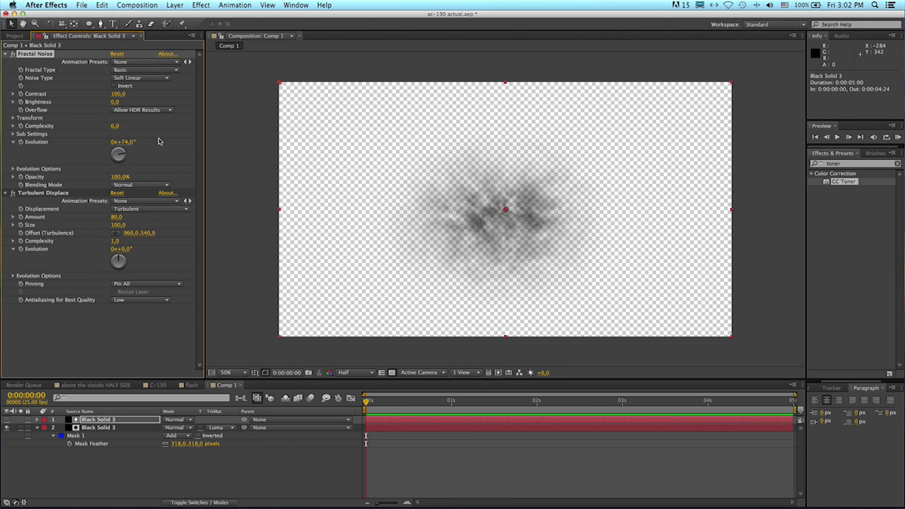
pyautogui.press('super+z')
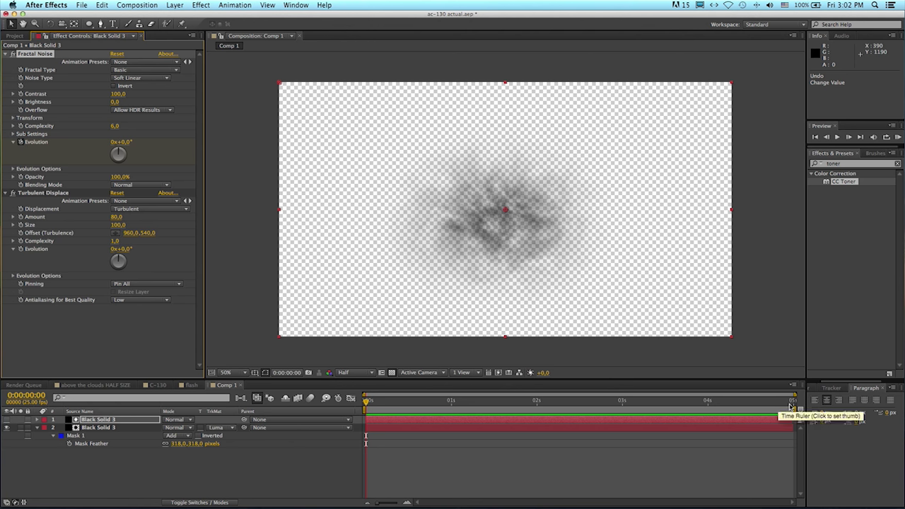
pyautogui.click(792, 405)
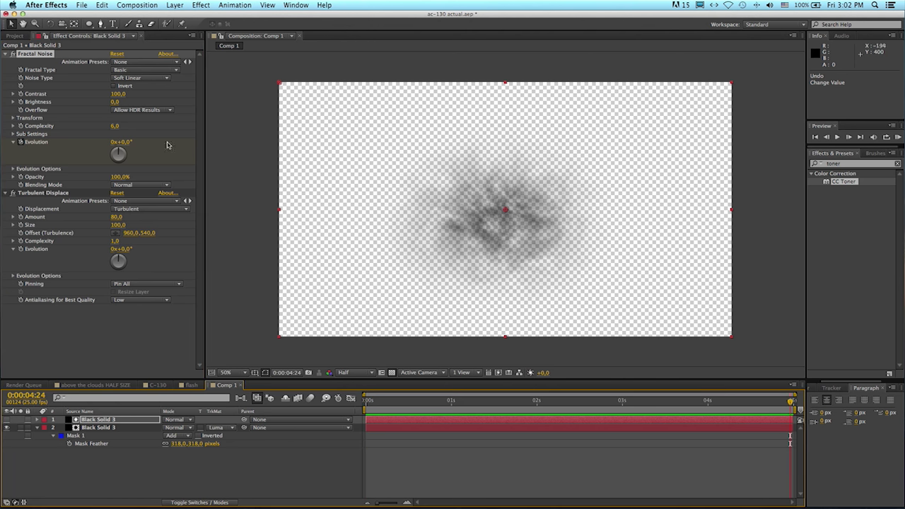
pyautogui.click(111, 143)
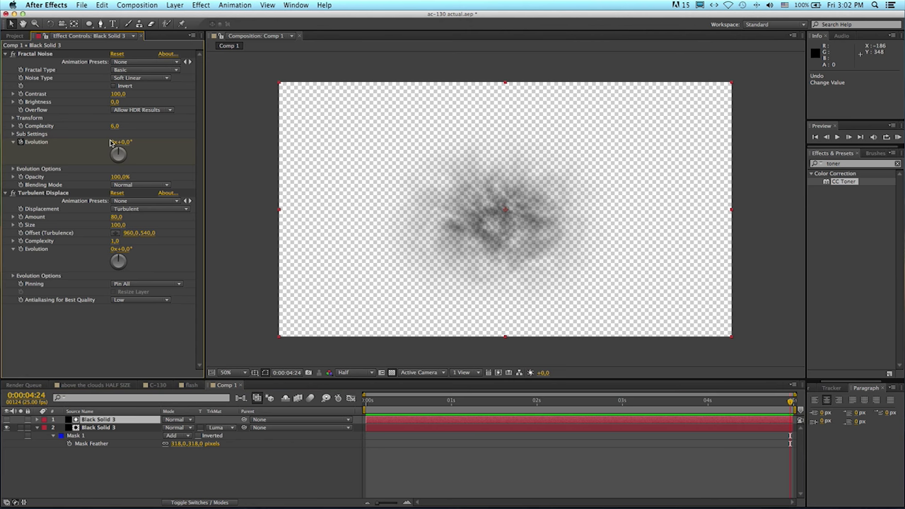
pyautogui.click(112, 142)
pyautogui.write('5')
pyautogui.press('Return')
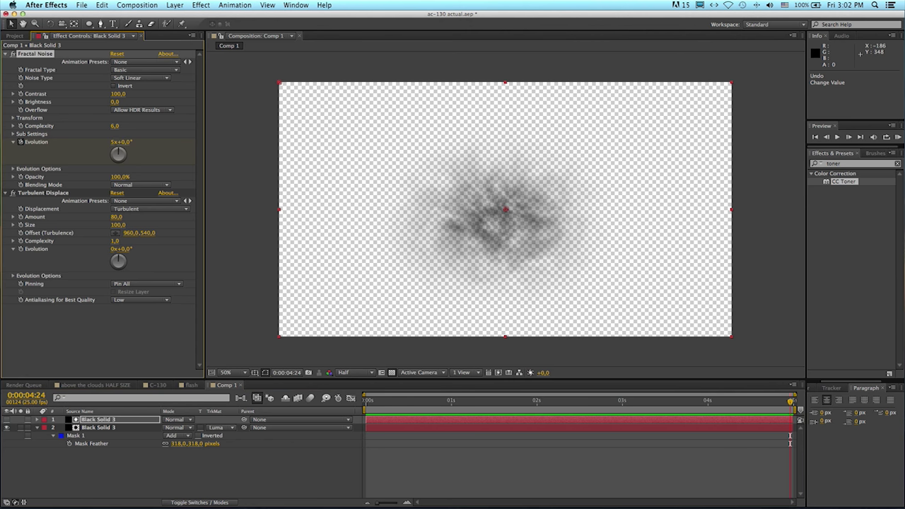
pyautogui.moveTo(363, 403); pyautogui.dragTo(330, 405)
# Drag Black Solid 3's mask points outward into a longer, tapered shape
pyautogui.click(98, 428)
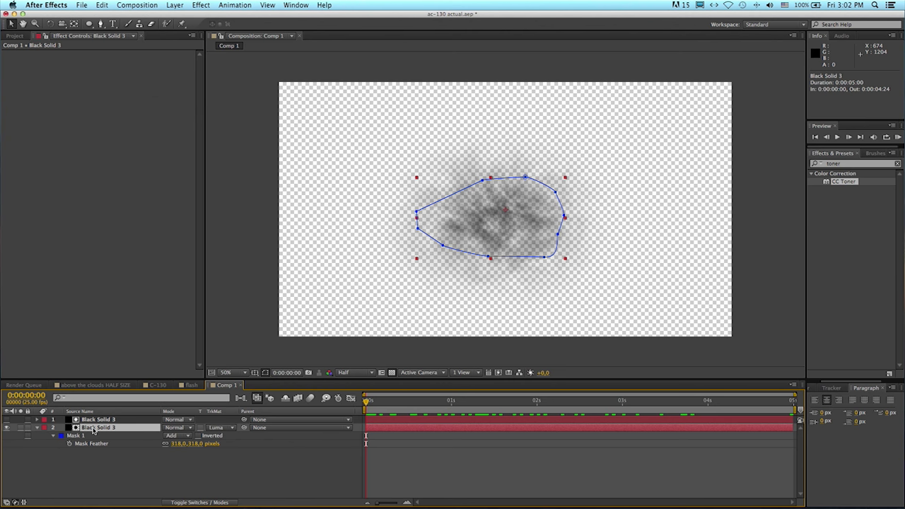
pyautogui.moveTo(417, 212); pyautogui.dragTo(386, 231)
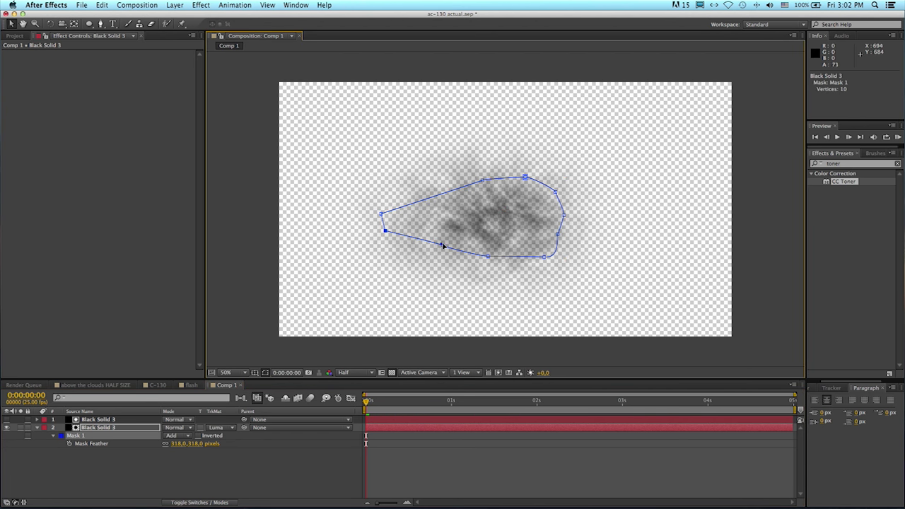
pyautogui.moveTo(441, 245); pyautogui.dragTo(438, 247)
pyautogui.moveTo(557, 235); pyautogui.dragTo(570, 182)
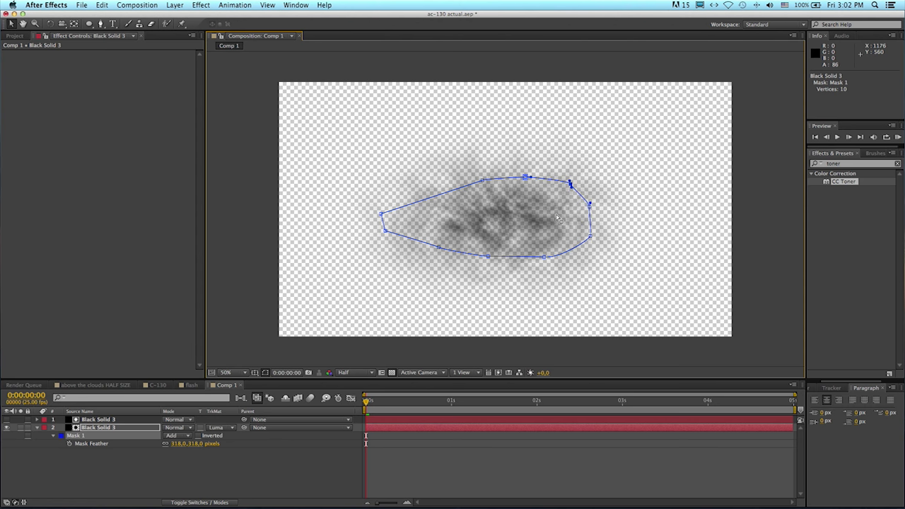
pyautogui.click(142, 492)
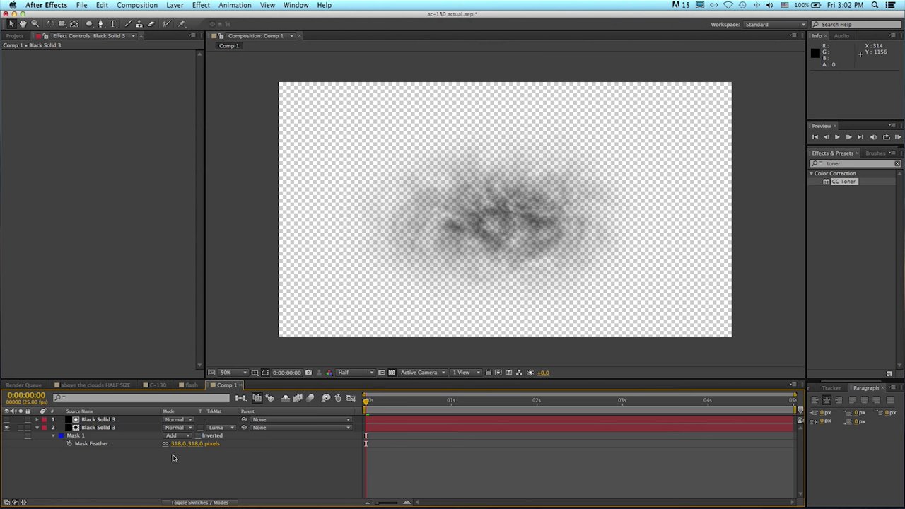
# Rename Comp 1 to 'smoke' and return to the C-130 composition
pyautogui.click(791, 389)
pyautogui.click(820, 307)
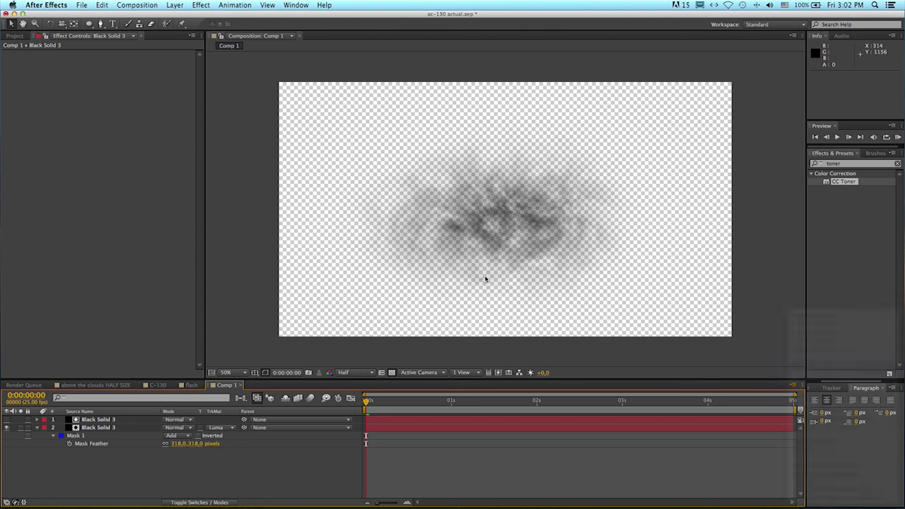
pyautogui.write('smok')
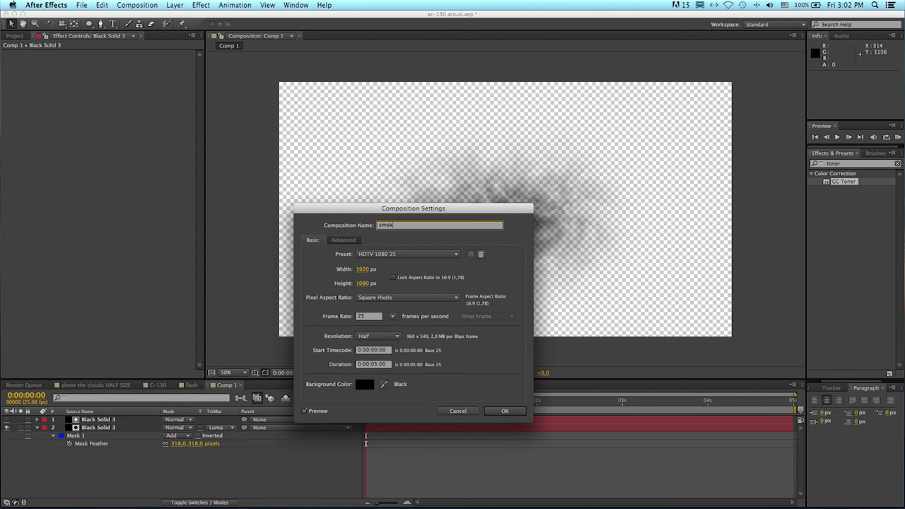
pyautogui.write('e')
pyautogui.press('Return')
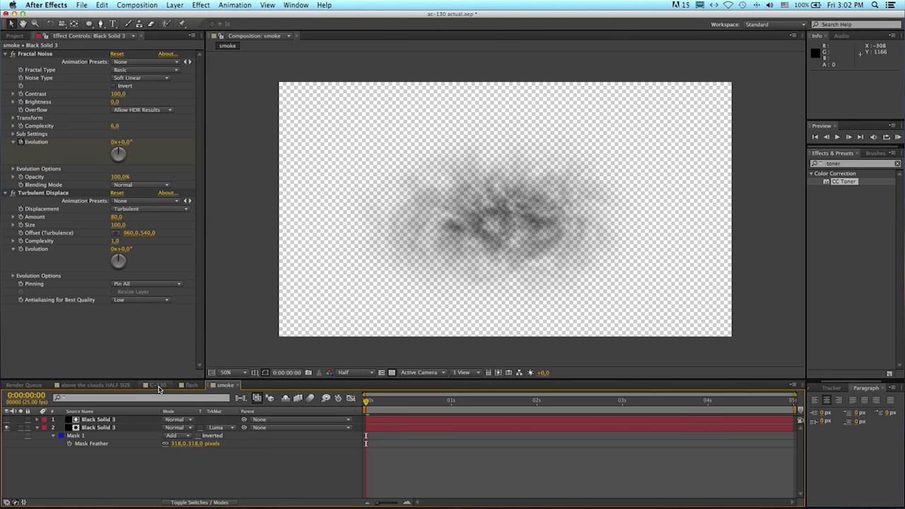
pyautogui.click(159, 386)
pyautogui.press('p')
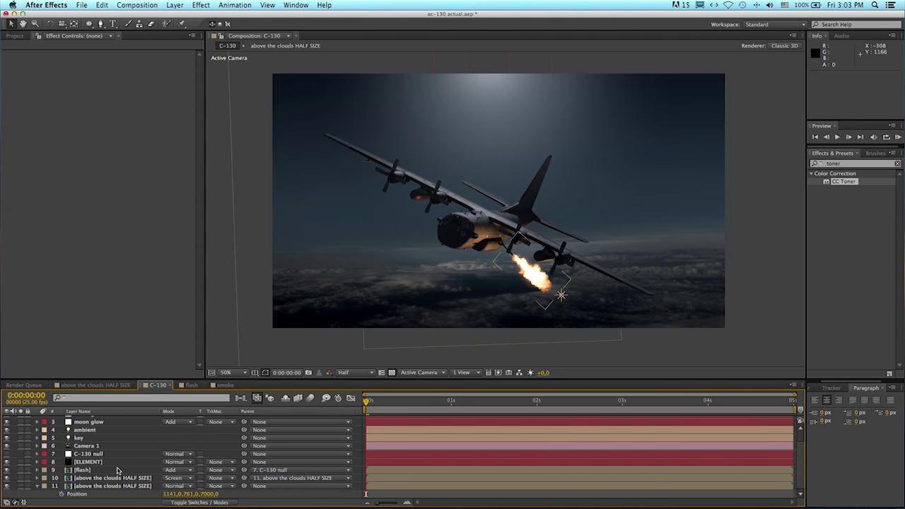
# Duplicate [flash], set the copy to Normal mode, and Alt-drag the smoke comp onto it
pyautogui.click(83, 470)
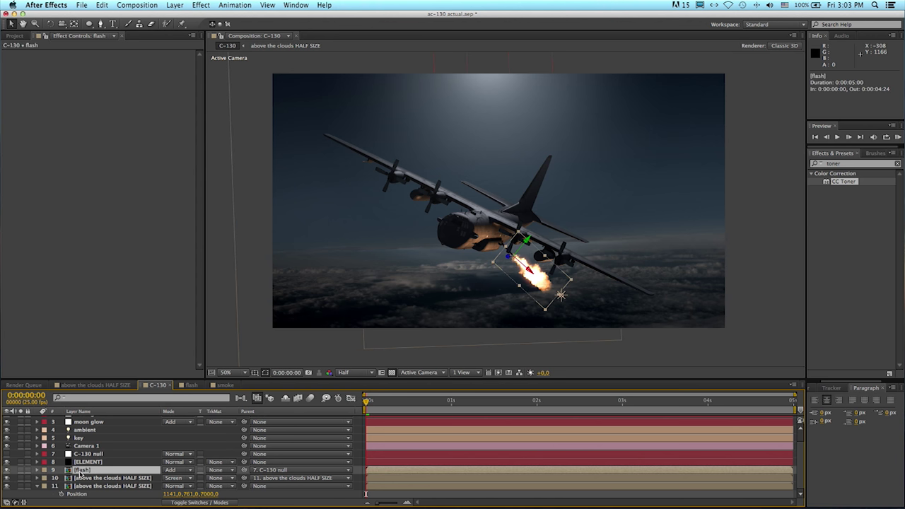
pyautogui.press('super+d')
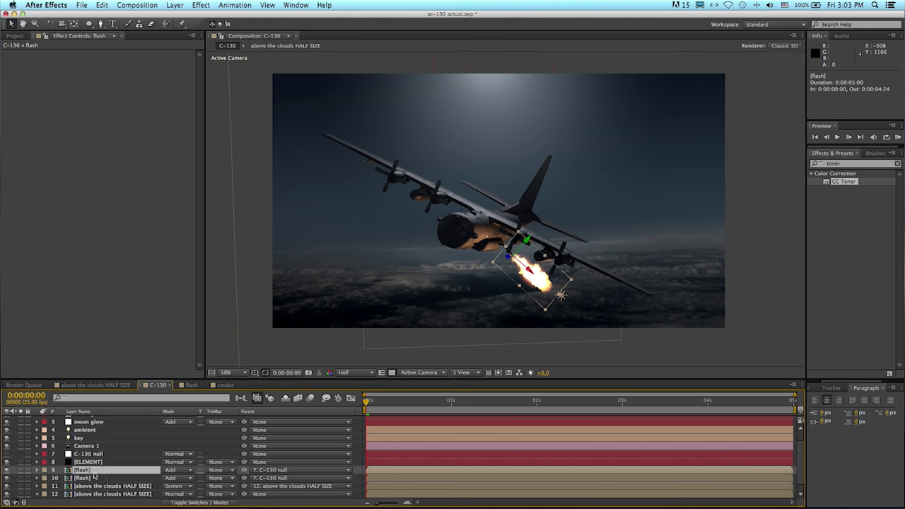
pyautogui.click(172, 471)
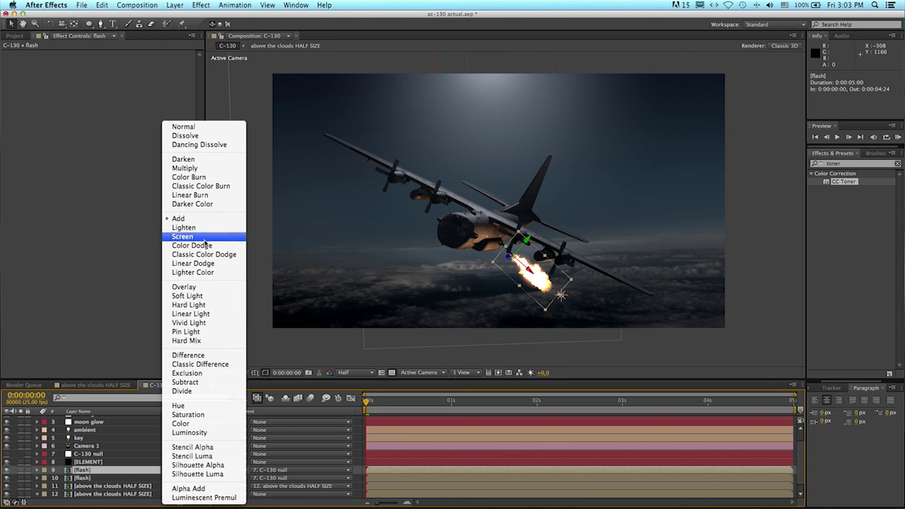
pyautogui.click(217, 126)
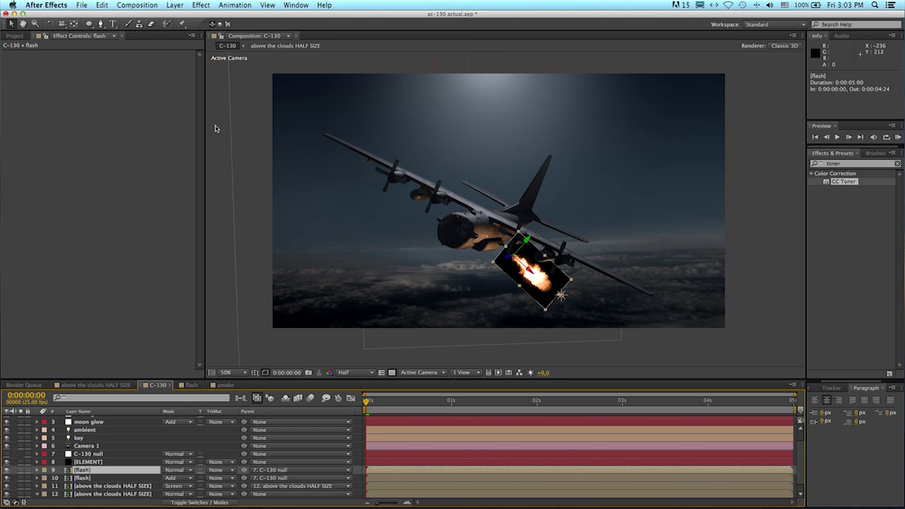
pyautogui.click(17, 37)
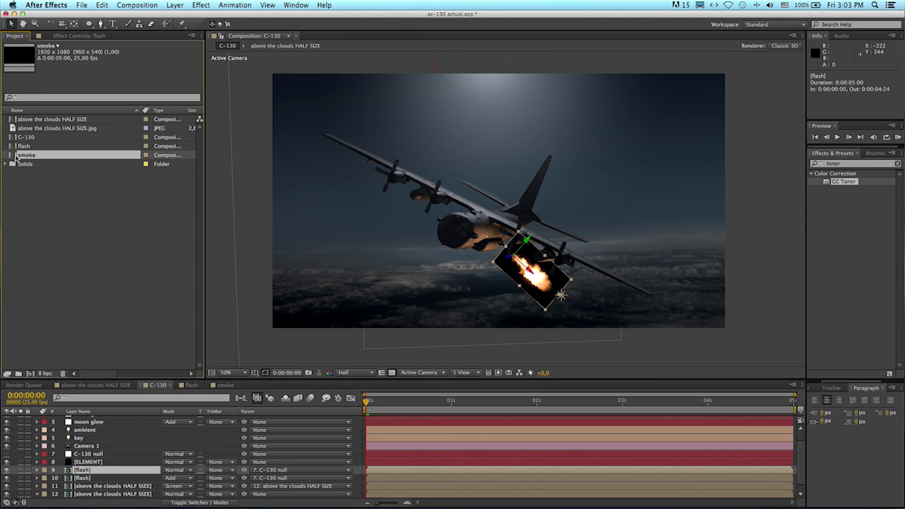
pyautogui.moveTo(13, 156); pyautogui.dragTo(69, 473)
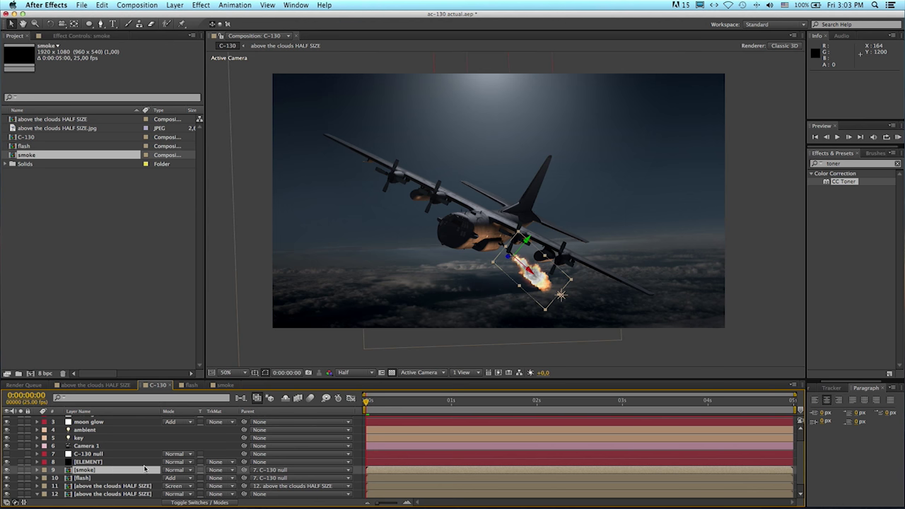
# Hide the [flash] layer, zoom in on the [smoke] layer and reveal its 5% Scale
pyautogui.scroll(1, 69, 479)
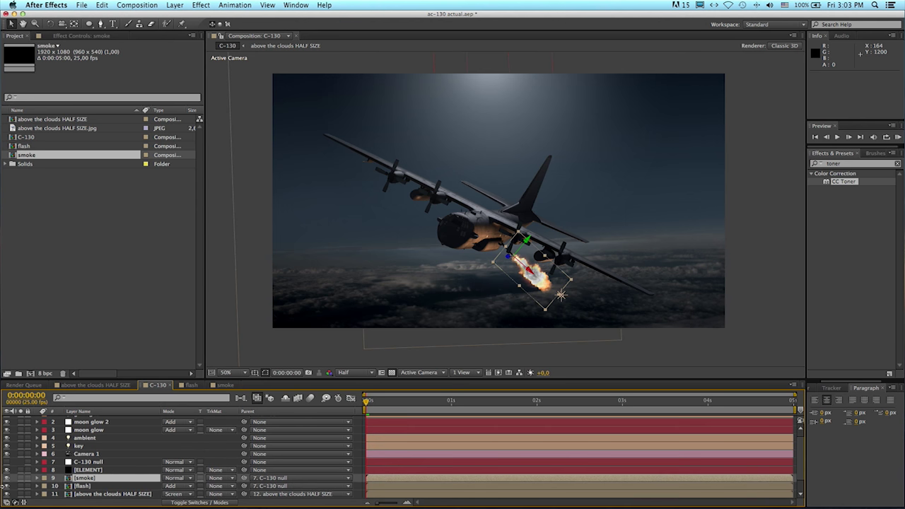
pyautogui.click(83, 486)
pyautogui.click(8, 486)
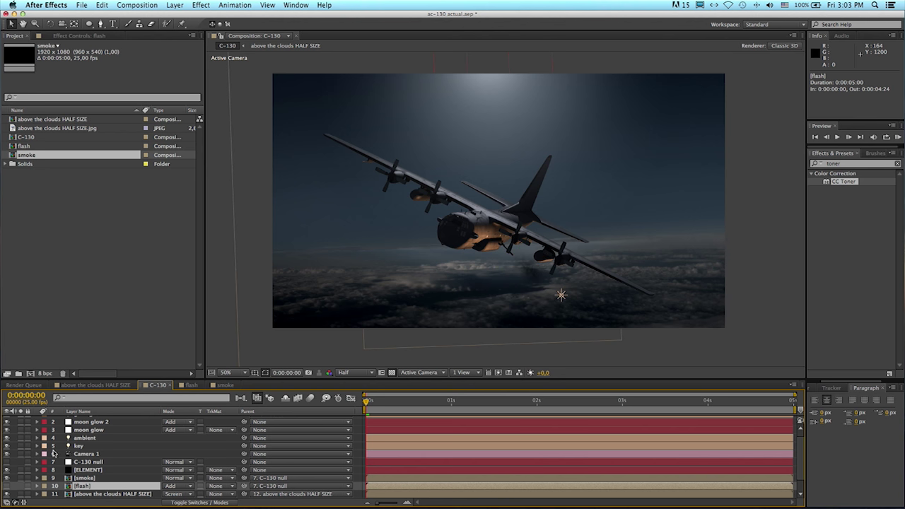
pyautogui.click(83, 479)
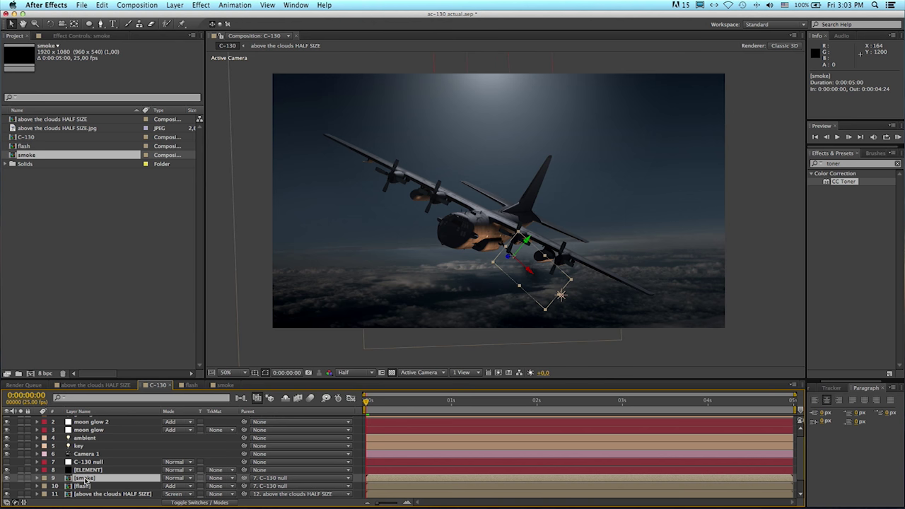
pyautogui.scroll(2, 471, 311)
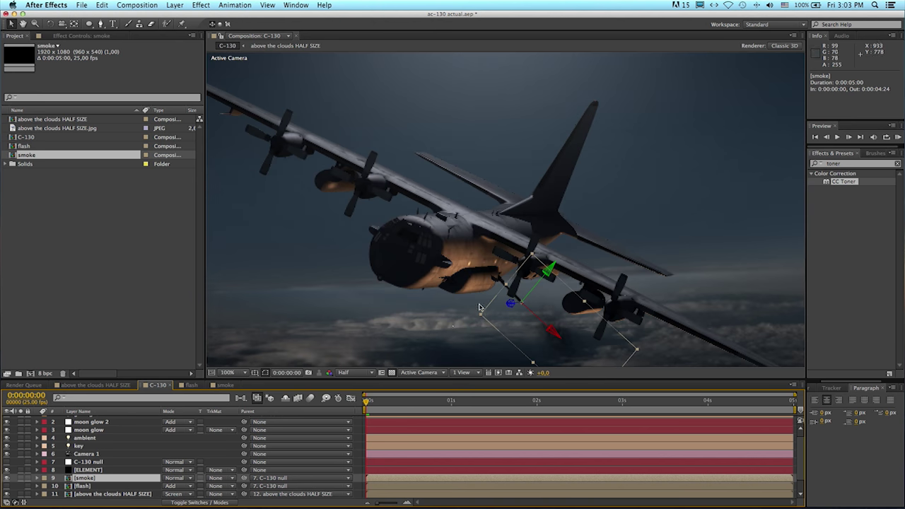
pyautogui.moveTo(463, 317); pyautogui.dragTo(417, 248)
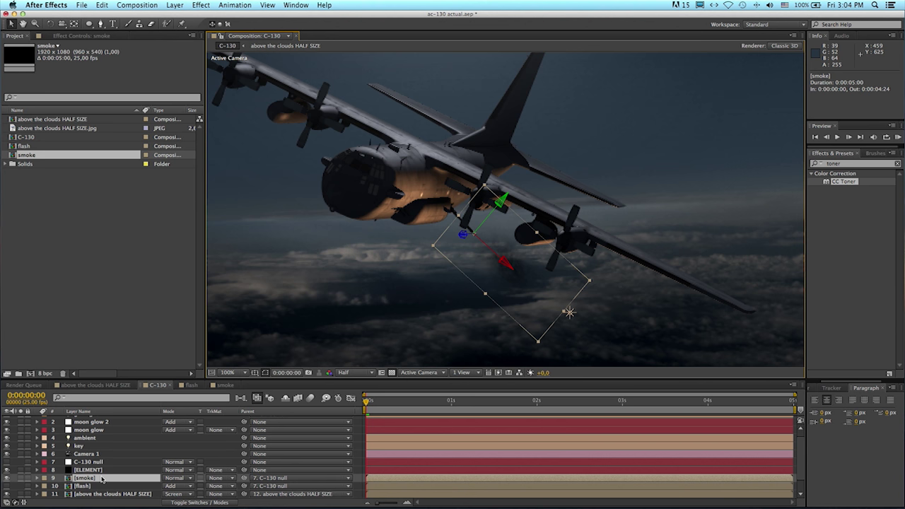
pyautogui.press('s')
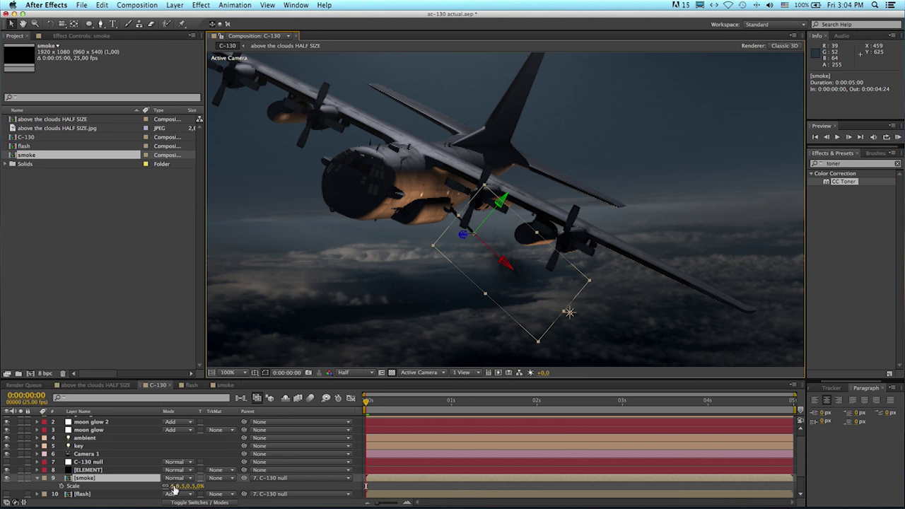
# Keyframe smoke Scale from 5% at 0s to 17% at 1s, with Easy Ease In on the end keyframe
pyautogui.moveTo(173, 490); pyautogui.dragTo(175, 490)
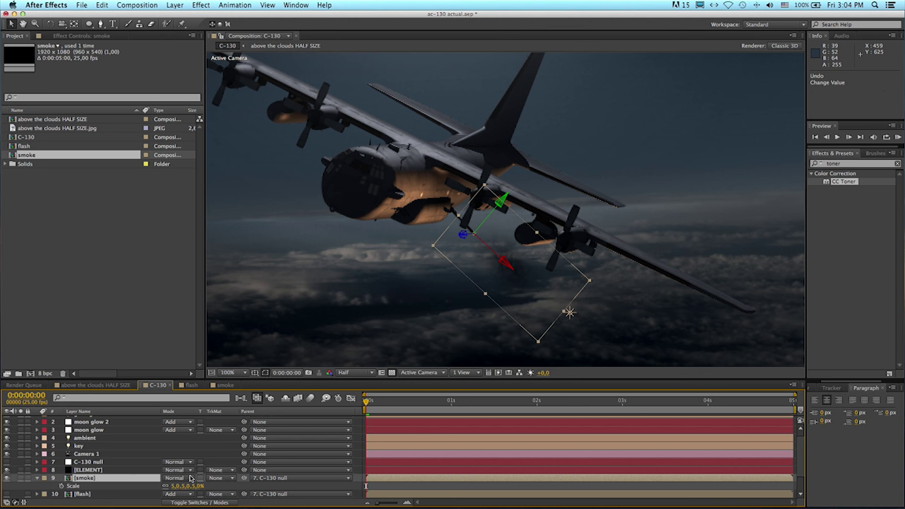
pyautogui.click(62, 486)
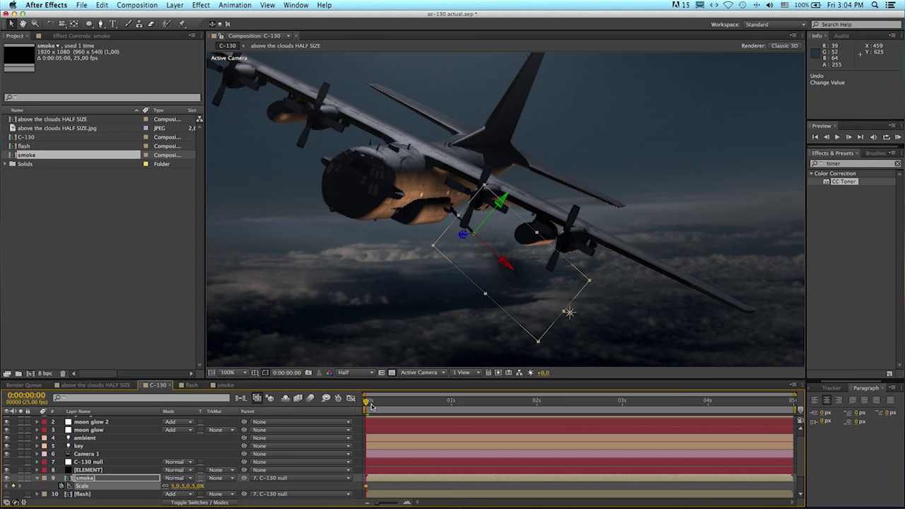
pyautogui.moveTo(368, 403); pyautogui.dragTo(448, 405)
pyautogui.moveTo(173, 487); pyautogui.dragTo(181, 489)
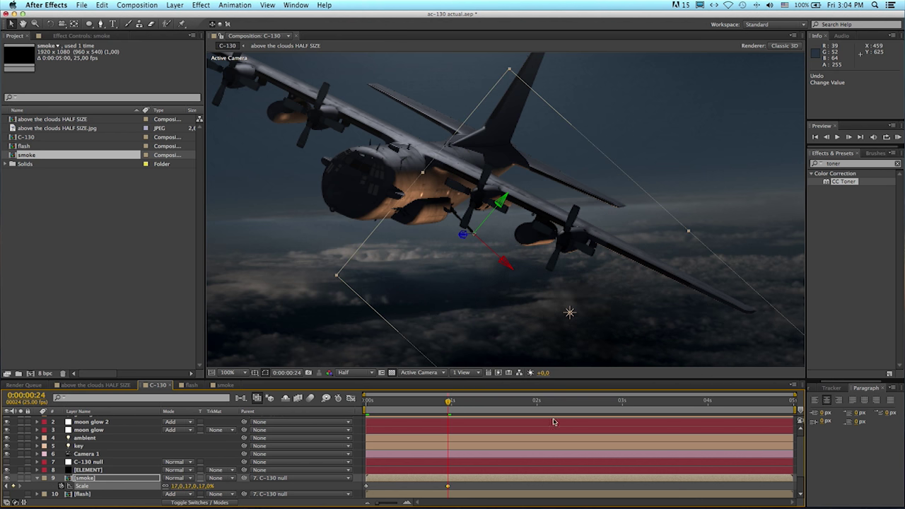
pyautogui.rightClick(447, 488)
pyautogui.moveTo(472, 498)
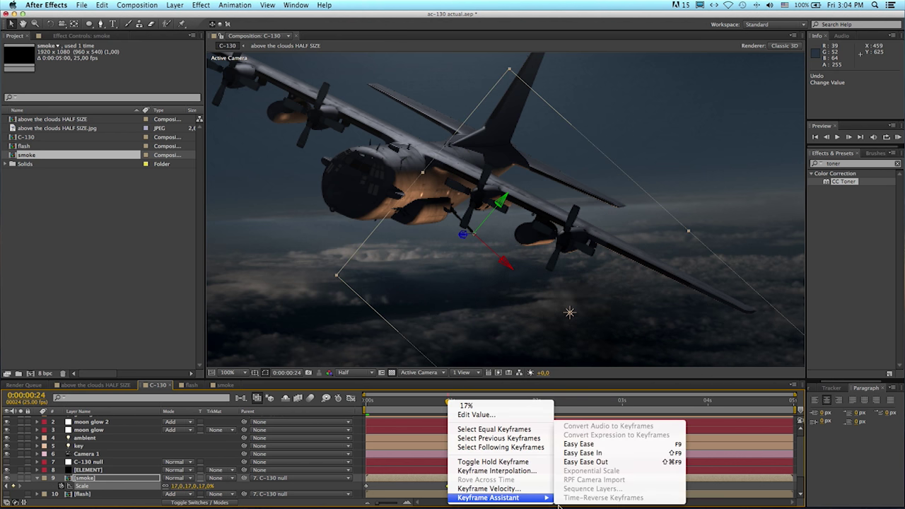
pyautogui.click(654, 454)
pyautogui.moveTo(372, 407); pyautogui.dragTo(422, 416)
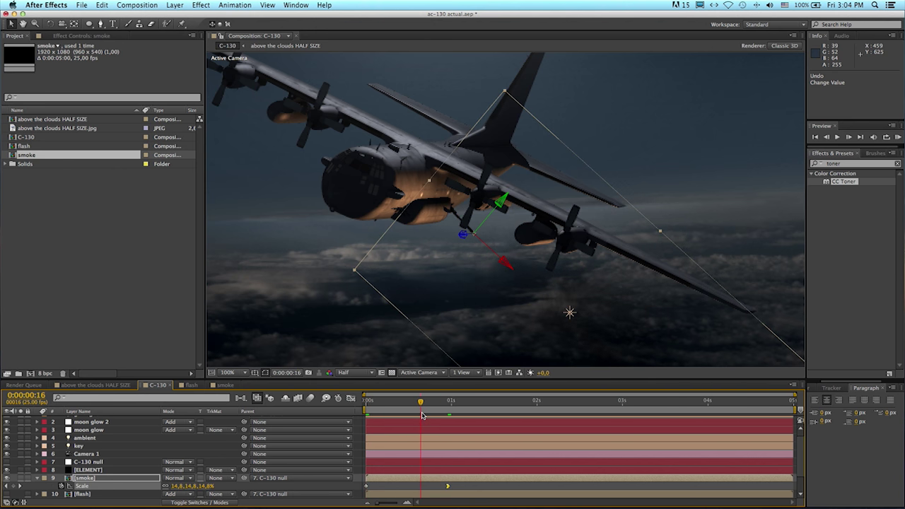
pyautogui.click(415, 480)
# Keyframe the smoke's Opacity fading from 100% to 0% at the one-second Scale keyframe
pyautogui.press('t')
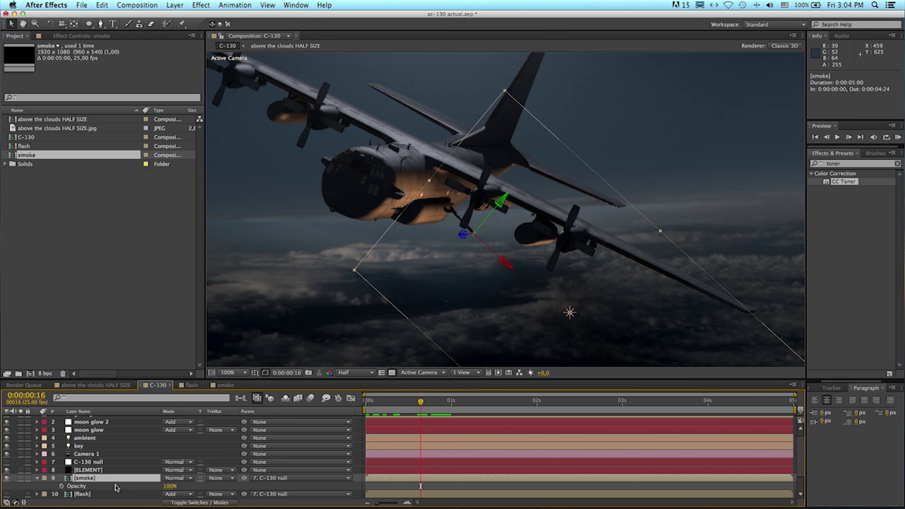
pyautogui.click(61, 485)
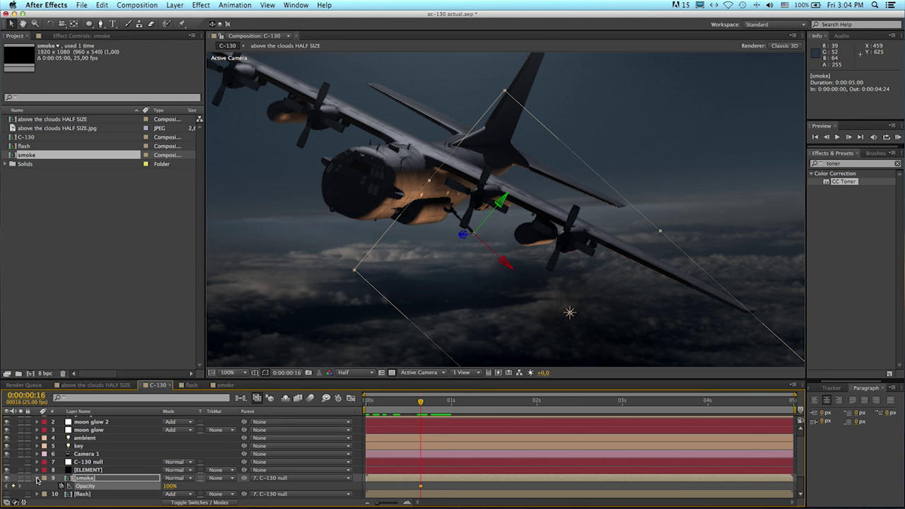
pyautogui.click(37, 480)
pyautogui.click(38, 480)
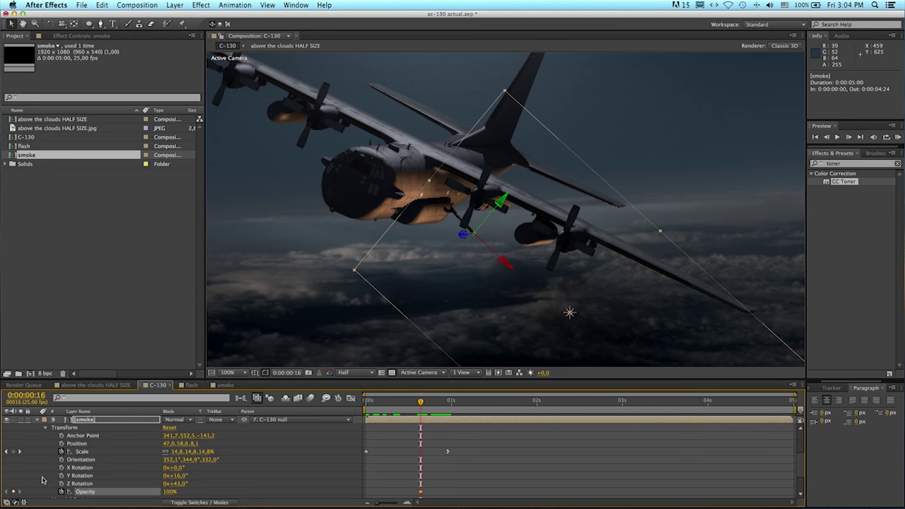
pyautogui.moveTo(427, 402); pyautogui.dragTo(451, 401)
pyautogui.moveTo(169, 491); pyautogui.dragTo(103, 490)
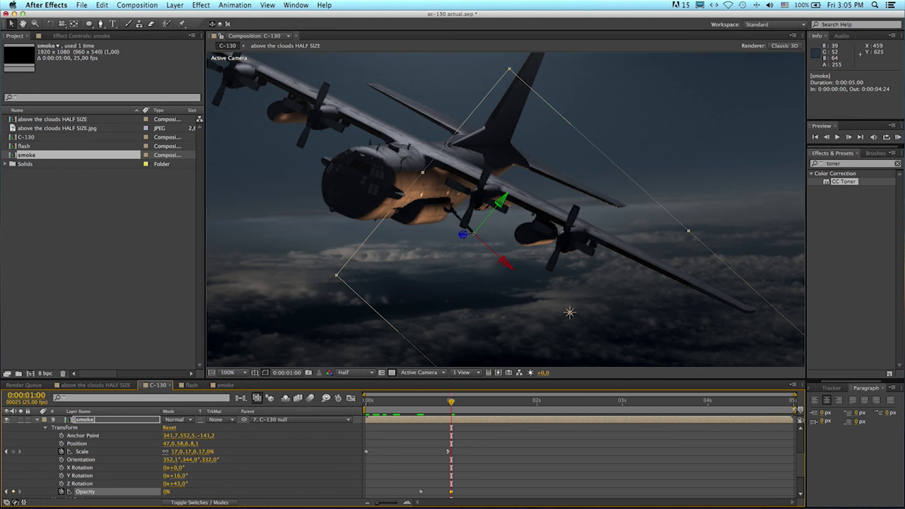
# Shorten the work area to about one second and RAM-preview it
pyautogui.moveTo(793, 409); pyautogui.dragTo(467, 411)
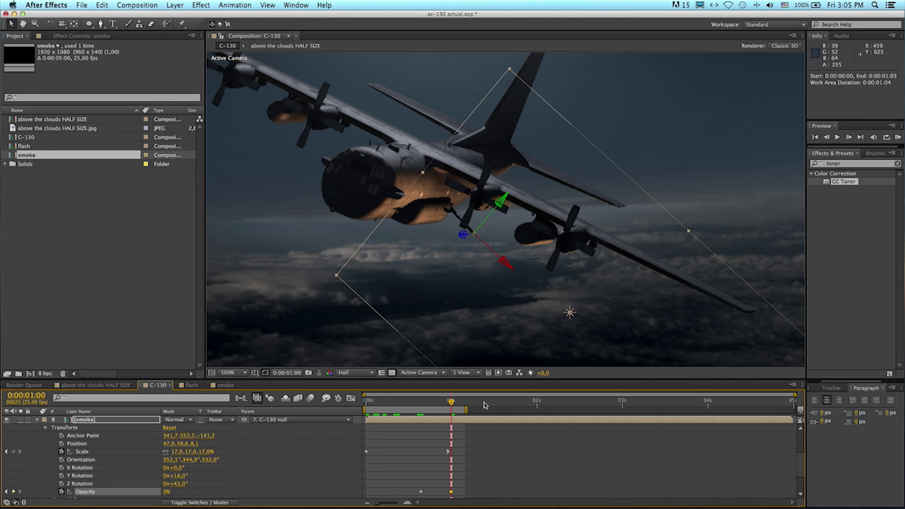
pyautogui.press('KP_0')
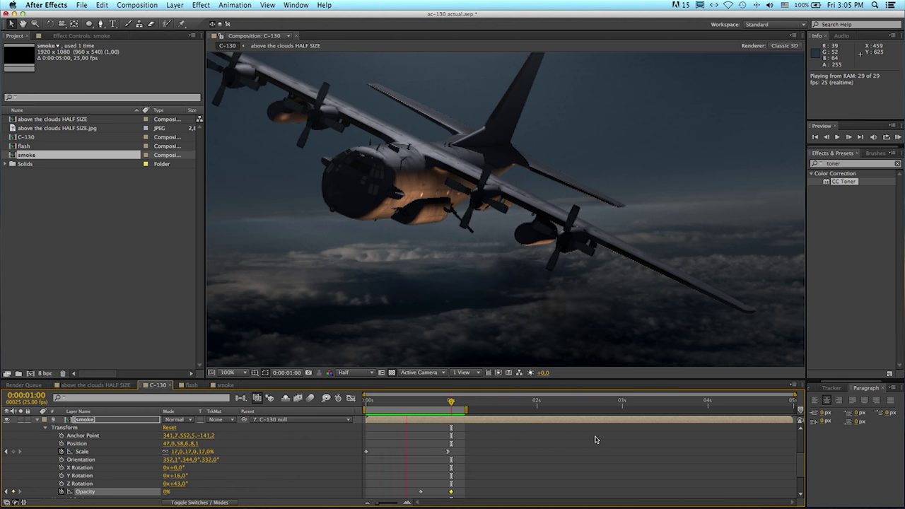
pyautogui.press('space')
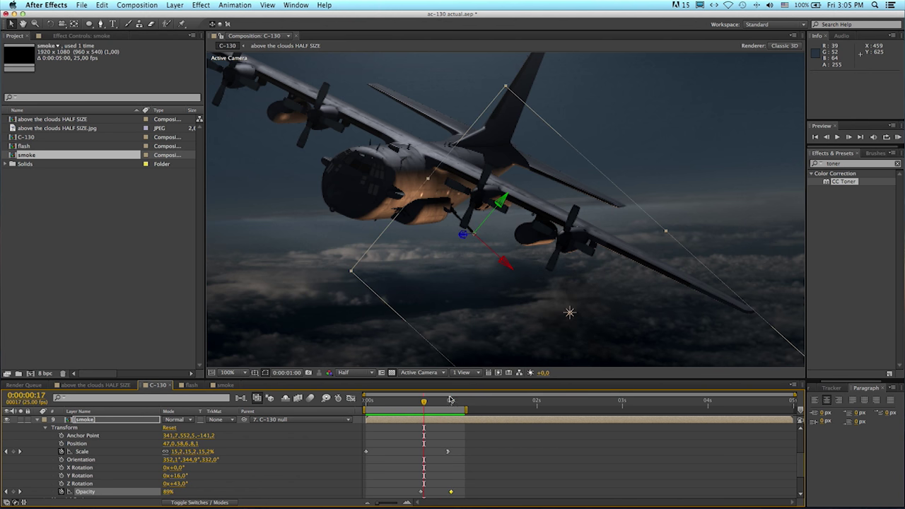
pyautogui.click(366, 402)
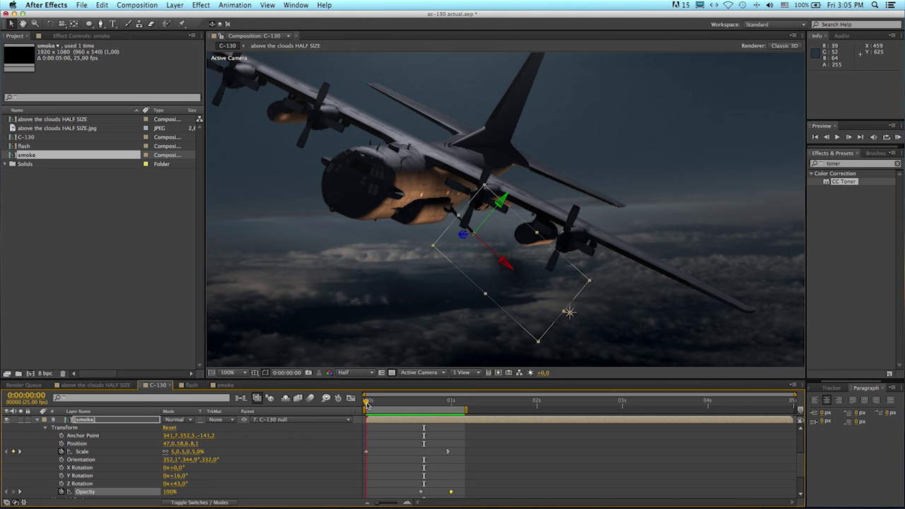
# Set Scale to 20% at frame 24, then move the Scale and Opacity keyframes to frame 19
pyautogui.click(497, 450)
pyautogui.click(450, 402)
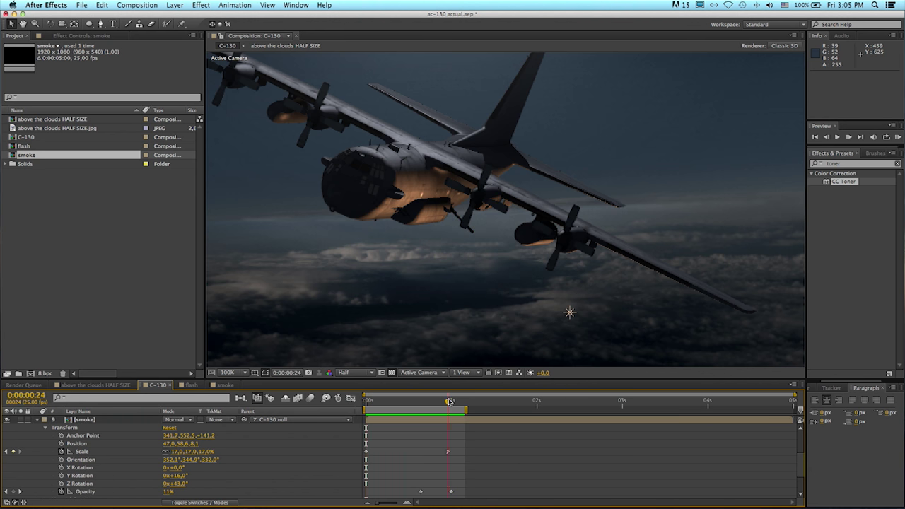
pyautogui.click(336, 444)
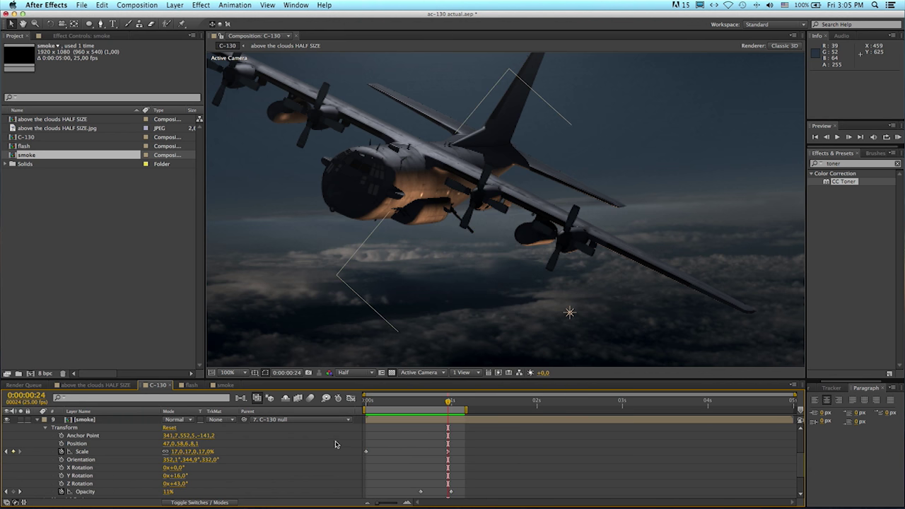
pyautogui.click(178, 450)
pyautogui.write('20')
pyautogui.press('Return')
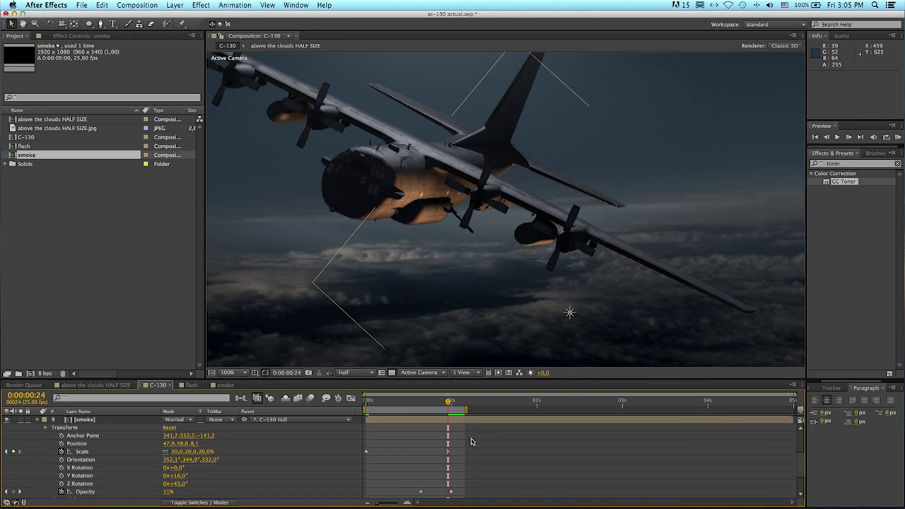
pyautogui.moveTo(472, 434); pyautogui.dragTo(400, 506)
pyautogui.moveTo(449, 456); pyautogui.dragTo(431, 456)
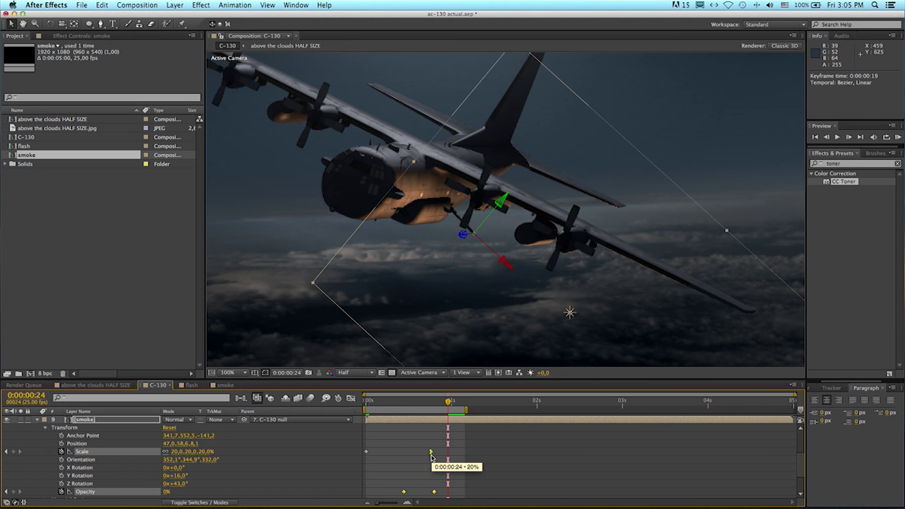
pyautogui.click(476, 453)
pyautogui.moveTo(409, 401); pyautogui.dragTo(363, 402)
# Keyframe smoke Position from 47, -58.6, 8.1 at frame 0 to 89, -70.7, 8.7 at frame 19
pyautogui.click(55, 452)
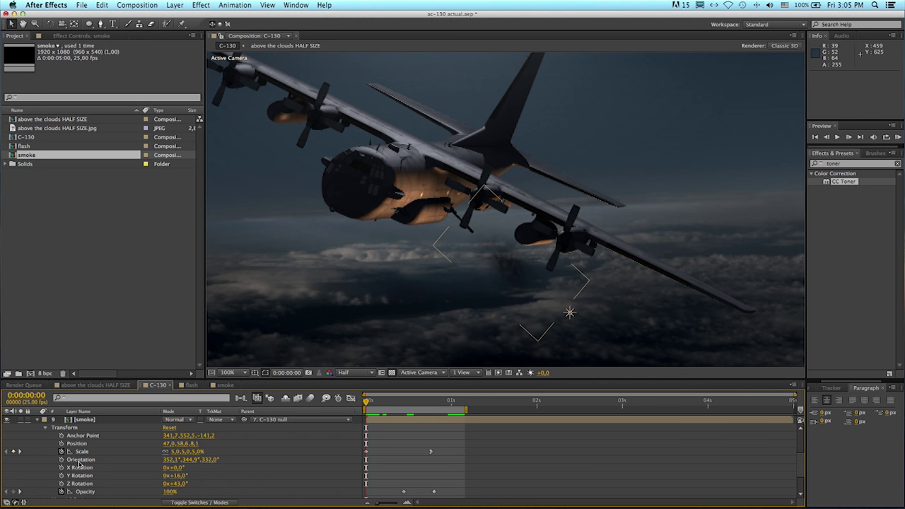
pyautogui.click(61, 444)
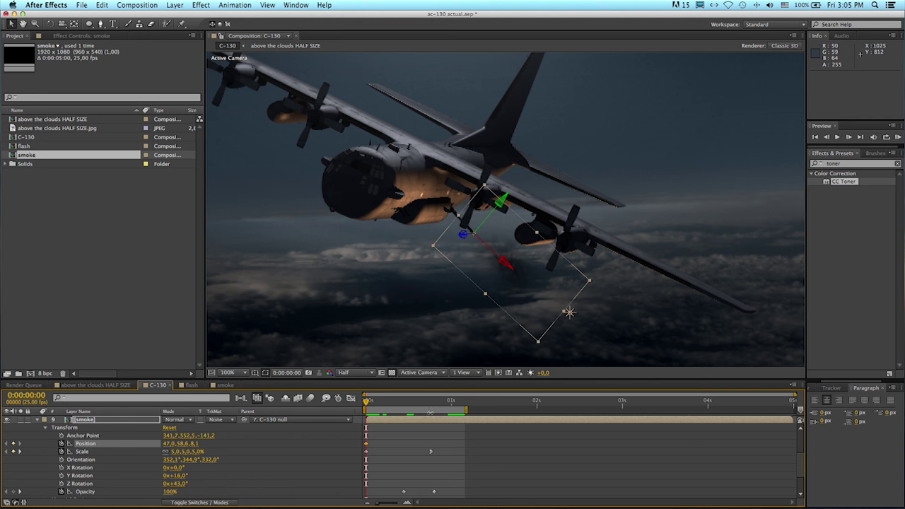
pyautogui.moveTo(371, 402); pyautogui.dragTo(430, 405)
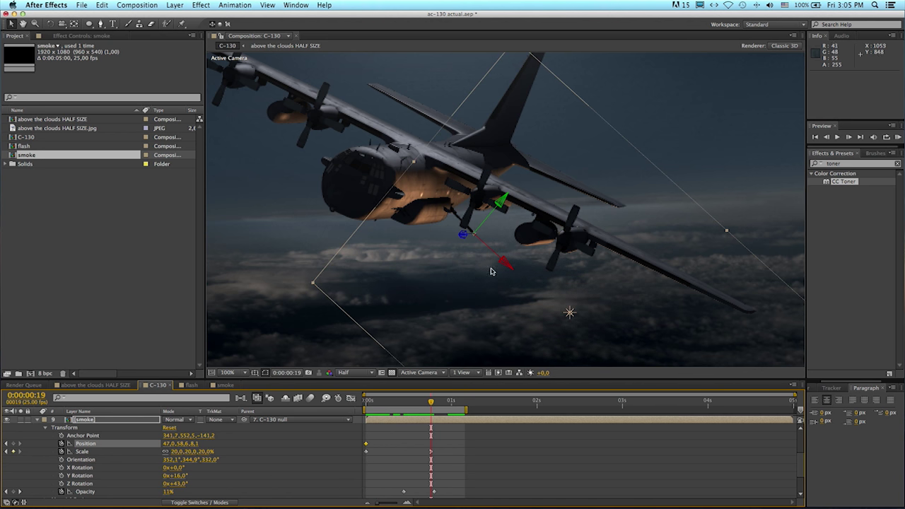
pyautogui.moveTo(492, 254); pyautogui.dragTo(510, 271)
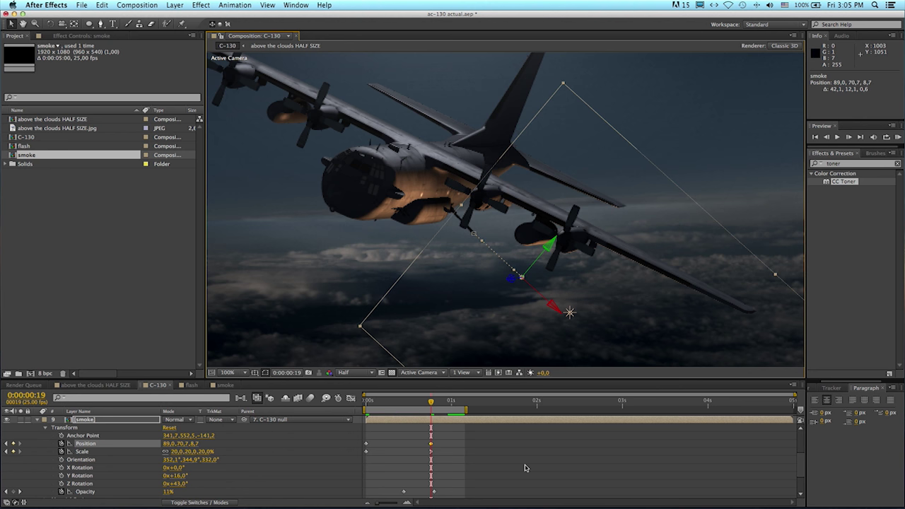
pyautogui.press('KP_0')
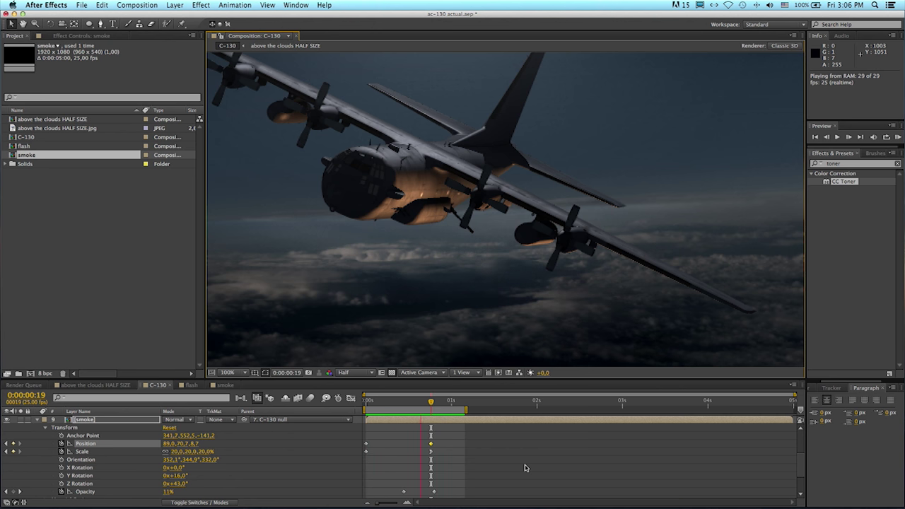
pyautogui.press('space')
pyautogui.moveTo(394, 402); pyautogui.dragTo(366, 404)
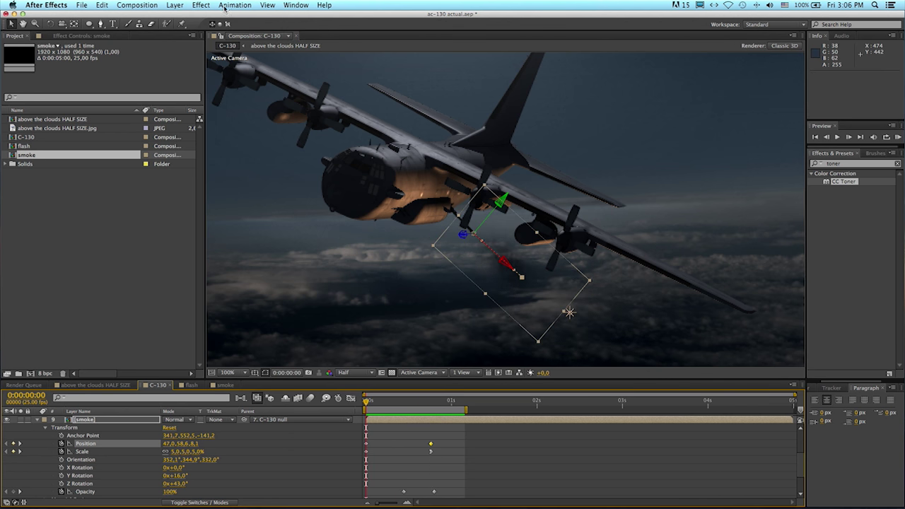
# Apply Fast Blur to the smoke layer with Blurriness 10, then refit the viewer to the frame
pyautogui.click(202, 5)
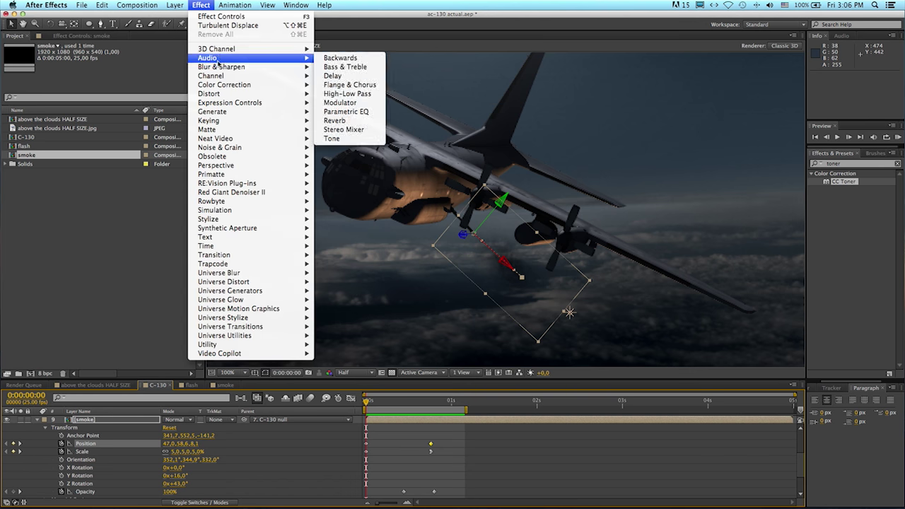
pyautogui.moveTo(220, 67)
pyautogui.click(349, 158)
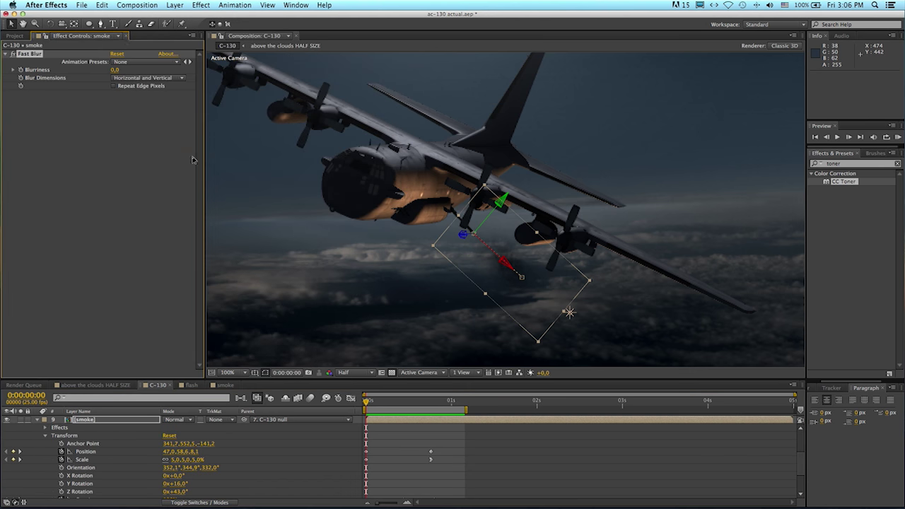
pyautogui.click(117, 71)
pyautogui.write('10')
pyautogui.press('Return')
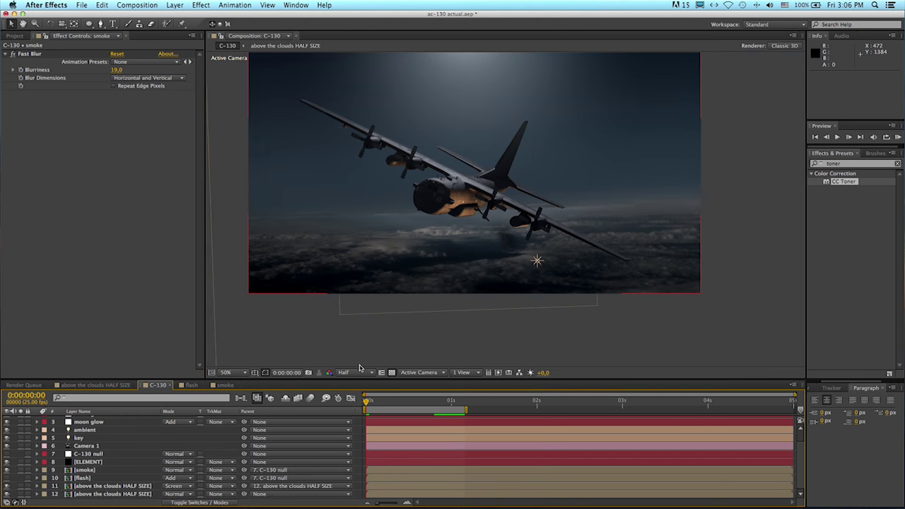
pyautogui.press('h')
pyautogui.moveTo(452, 123); pyautogui.dragTo(475, 184)
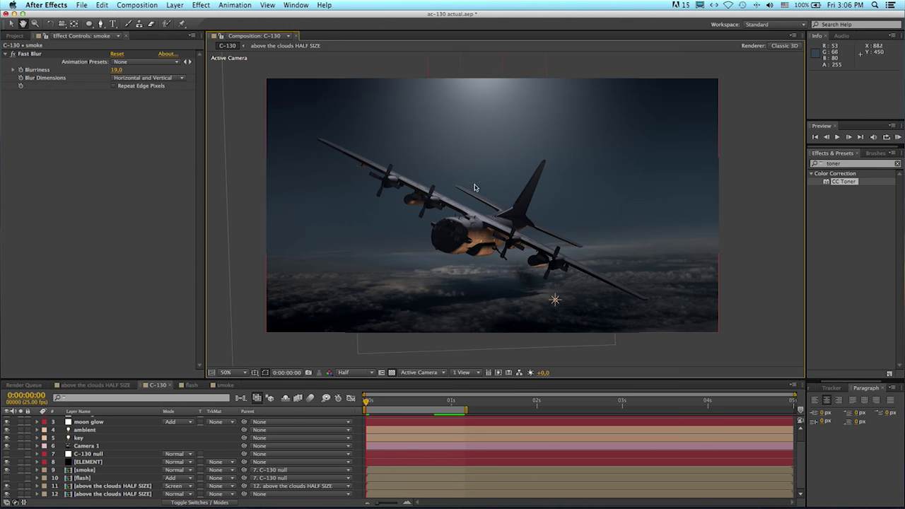
# Extend the work area to two seconds and preview it
pyautogui.press('v')
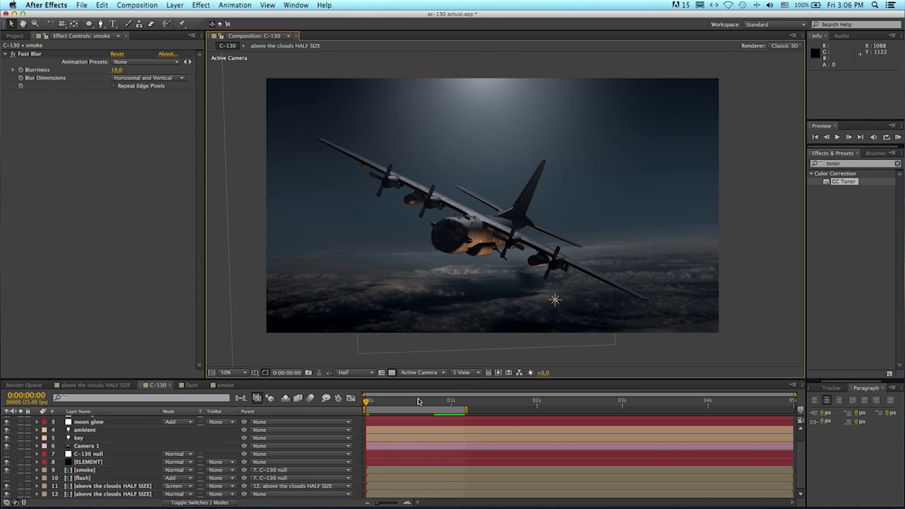
pyautogui.moveTo(466, 409); pyautogui.dragTo(538, 409)
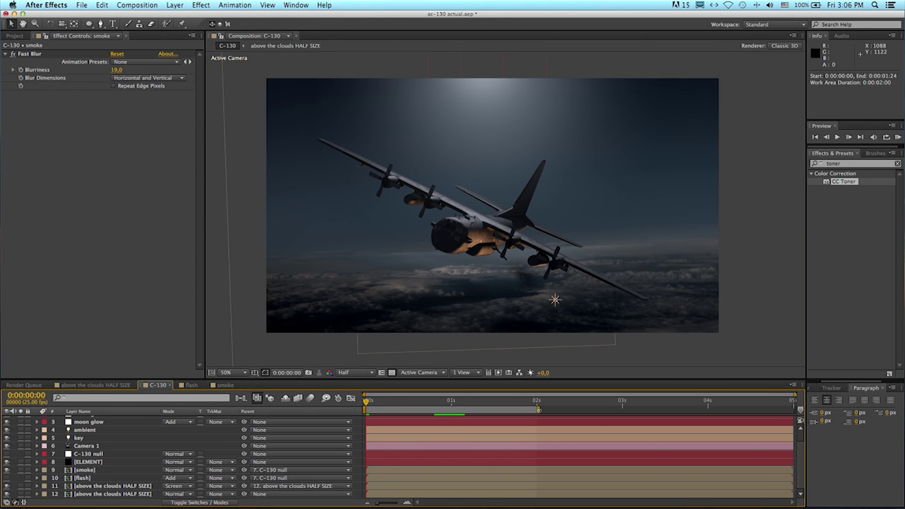
pyautogui.press('space')
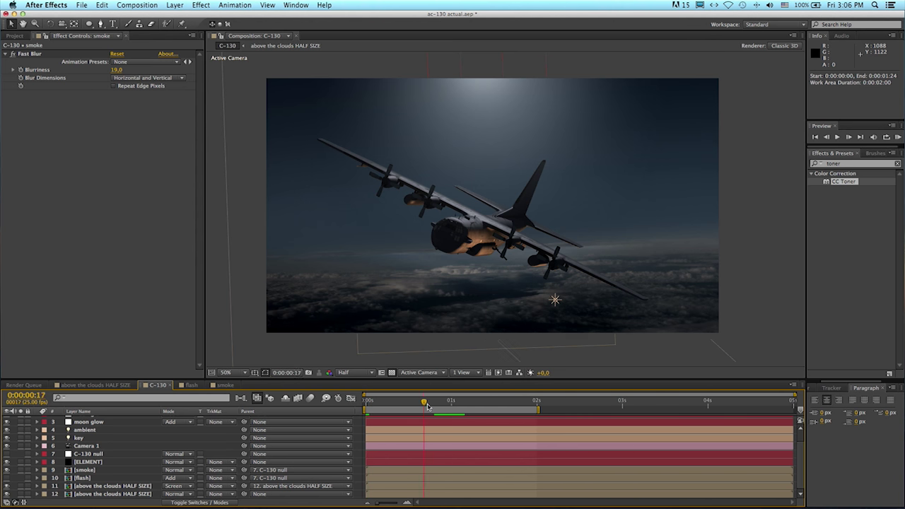
pyautogui.moveTo(432, 405); pyautogui.dragTo(451, 405)
# Keyframe the gun light's Intensity, setting it to 0% at frame 0:24
pyautogui.scroll(2, 130, 460)
pyautogui.click(97, 420)
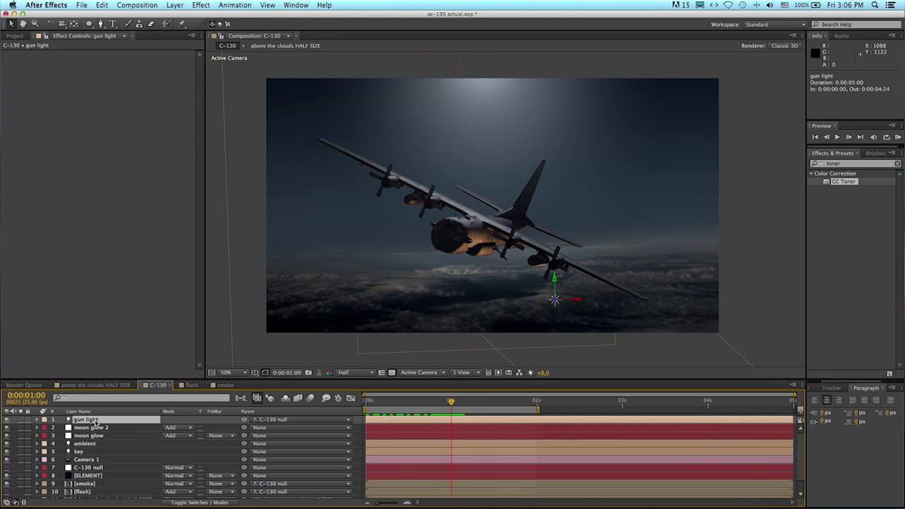
pyautogui.press('u')
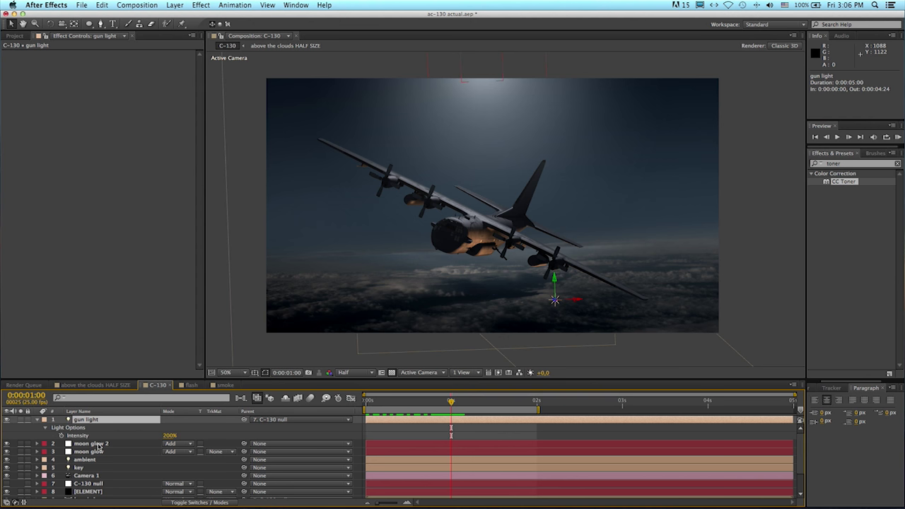
pyautogui.click(61, 436)
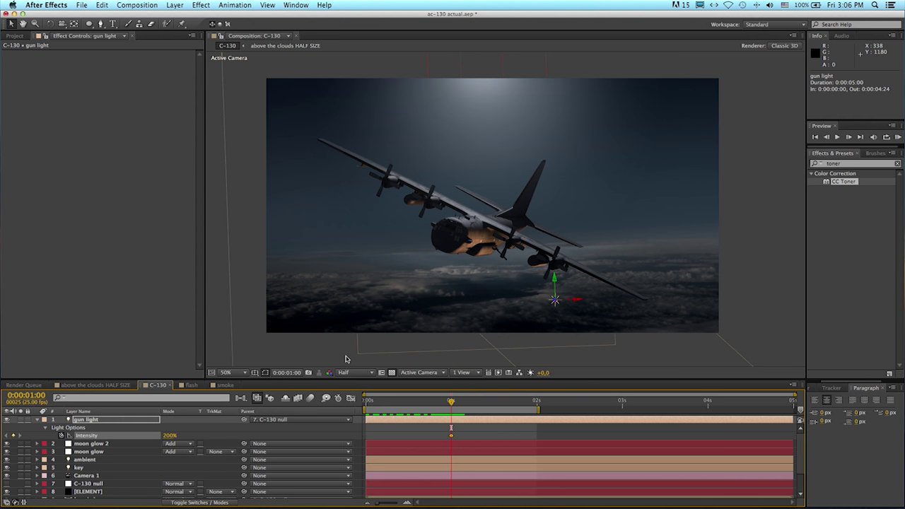
pyautogui.press('pageup')
pyautogui.click(170, 435)
pyautogui.write('0')
pyautogui.press('Return')
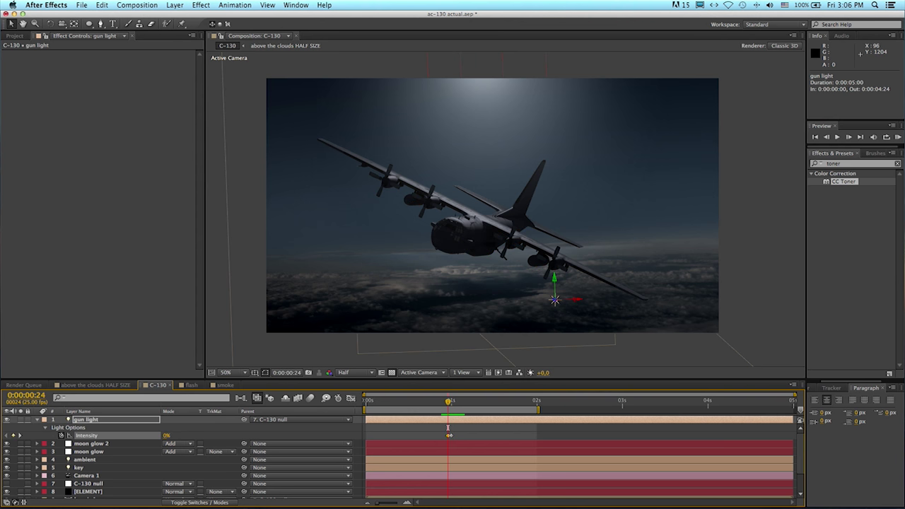
# Add a 0% gun light Intensity keyframe at 1:02 to end the flash
pyautogui.press('pagedown')
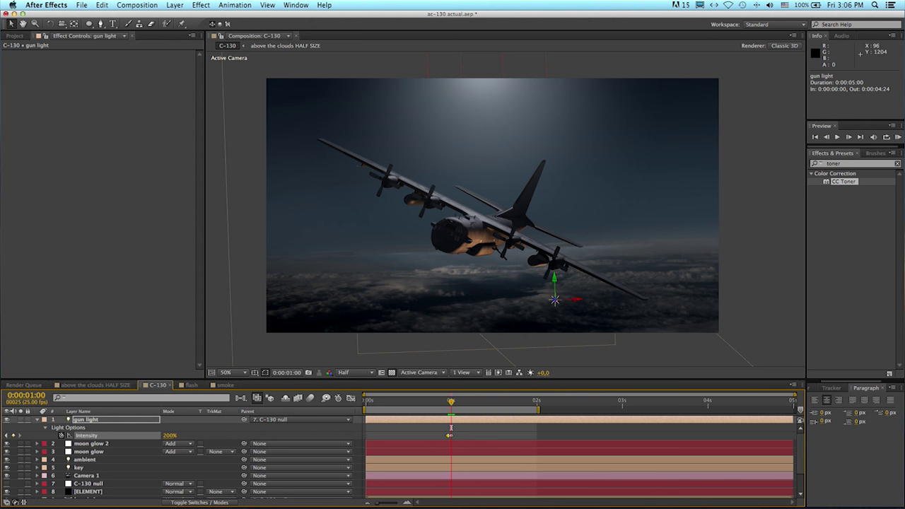
pyautogui.moveTo(451, 427); pyautogui.dragTo(458, 427)
pyautogui.click(169, 436)
pyautogui.write('0')
pyautogui.press('Return')
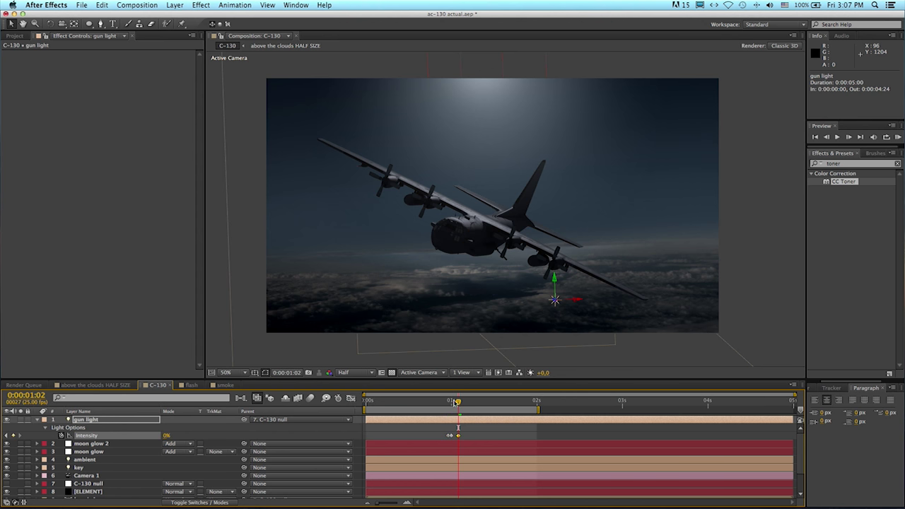
# Step back and forth through the frames around one second to check the flash
pyautogui.moveTo(455, 401); pyautogui.dragTo(448, 402)
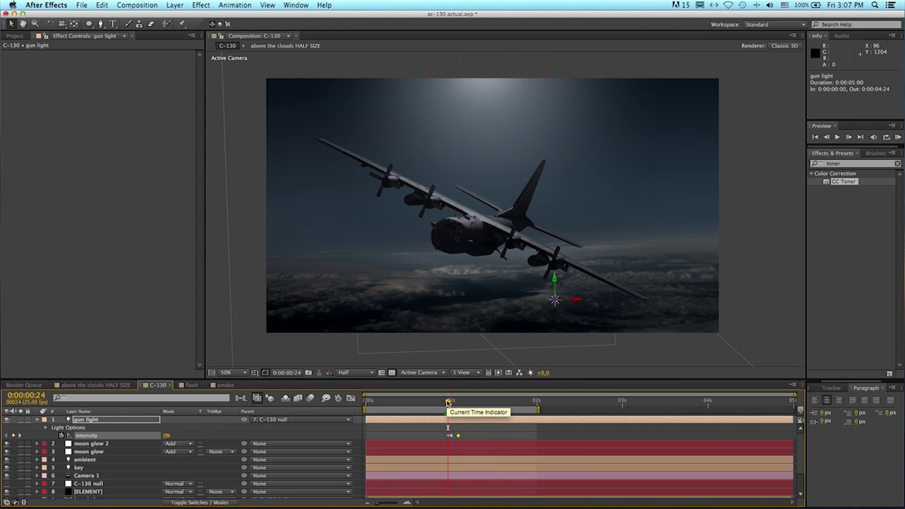
pyautogui.press('pagedown')
pyautogui.press('pagedown')
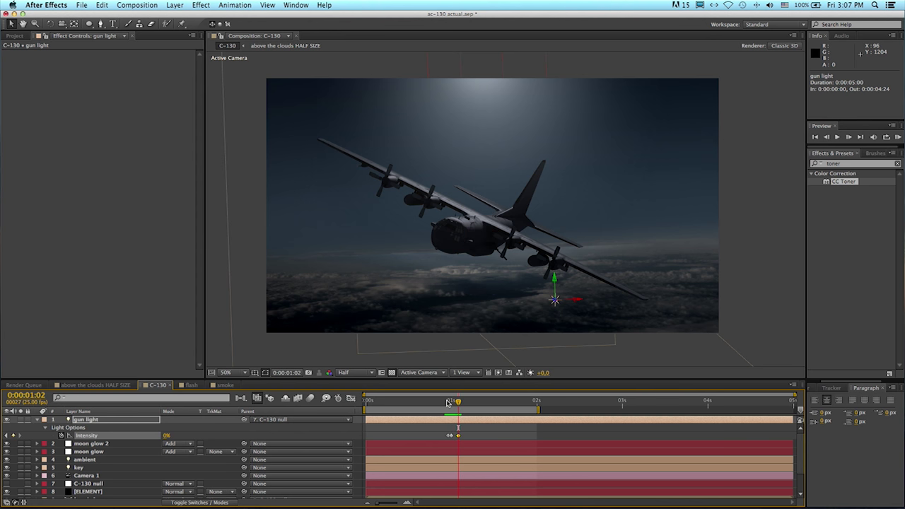
pyautogui.press('pageup')
pyautogui.press('pagedown')
pyautogui.press('pageup')
pyautogui.press('pageup')
pyautogui.press('pagedown')
pyautogui.press('pageup')
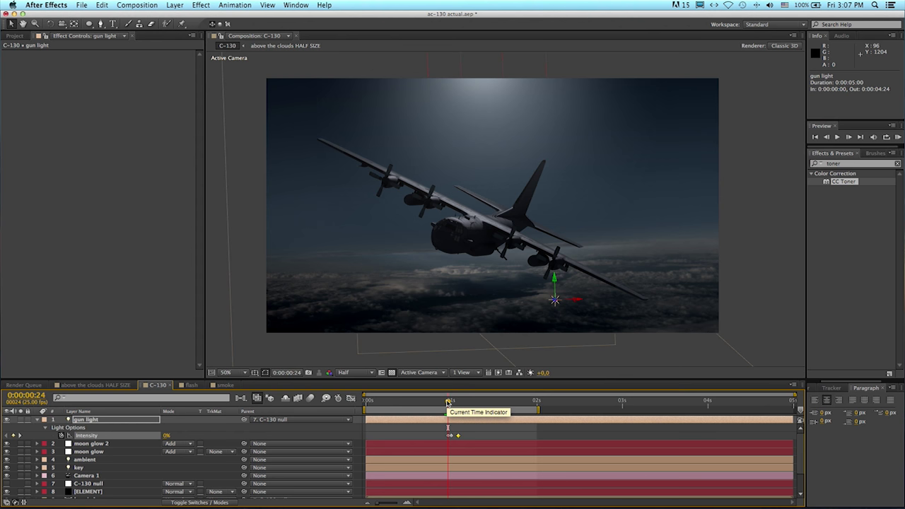
pyautogui.scroll(-2, 192, 450)
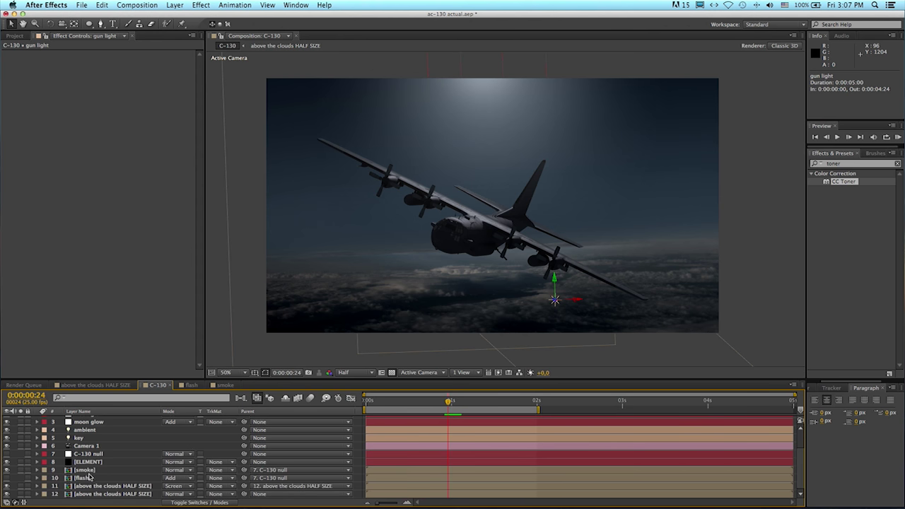
# Make the flash layer visible and keyframe its Opacity at 0%
pyautogui.click(89, 478)
pyautogui.click(7, 478)
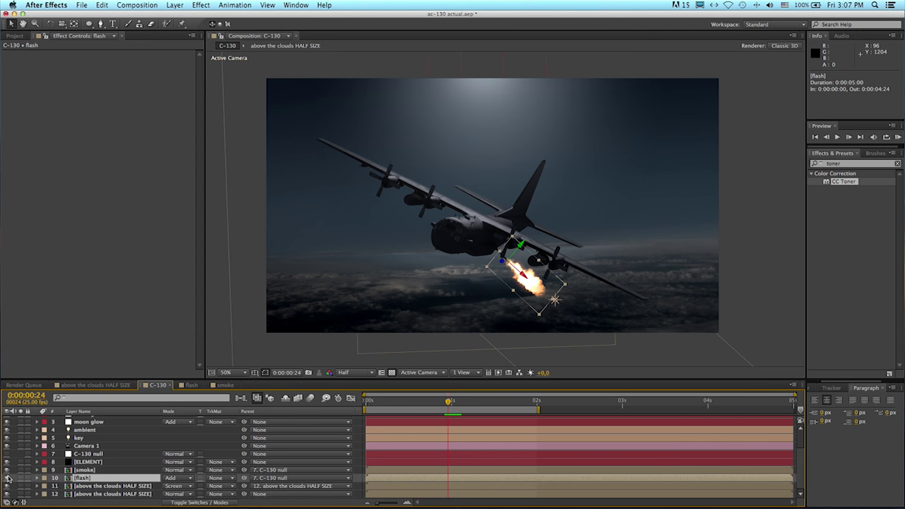
pyautogui.press('t')
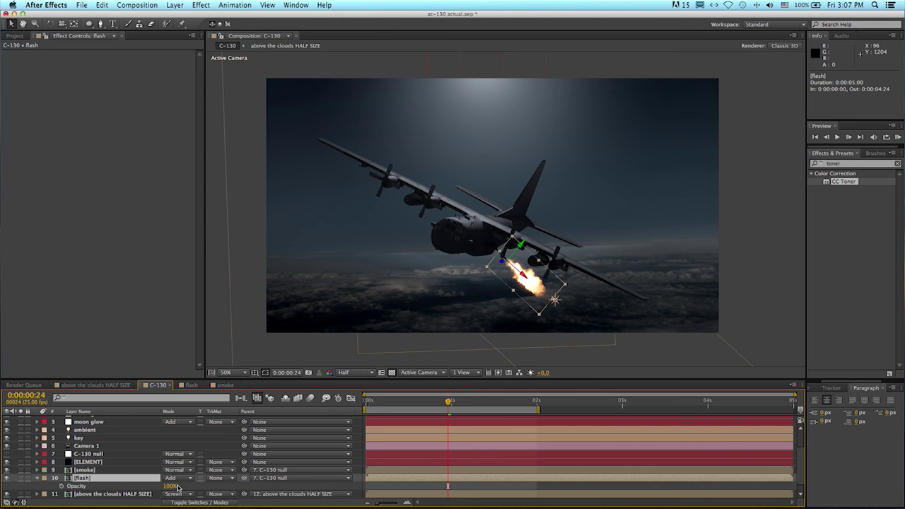
pyautogui.click(173, 486)
pyautogui.write('0')
pyautogui.press('Return')
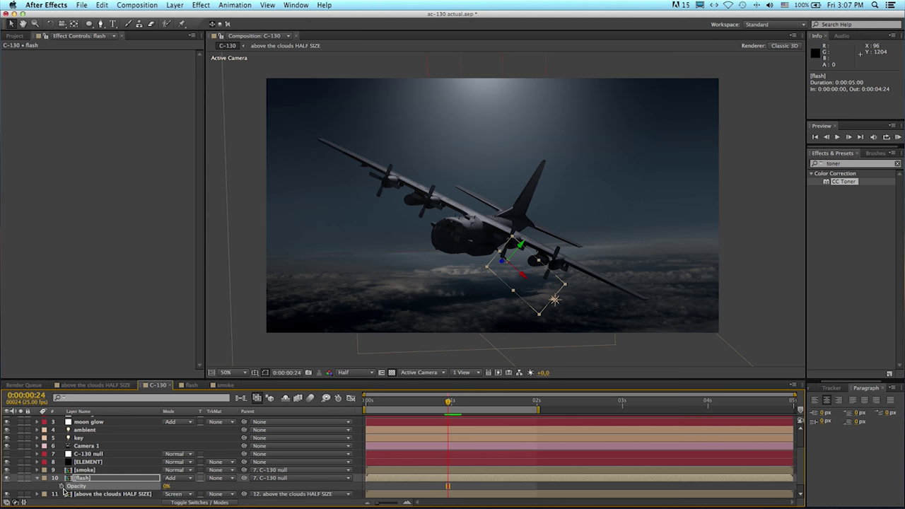
pyautogui.click(62, 486)
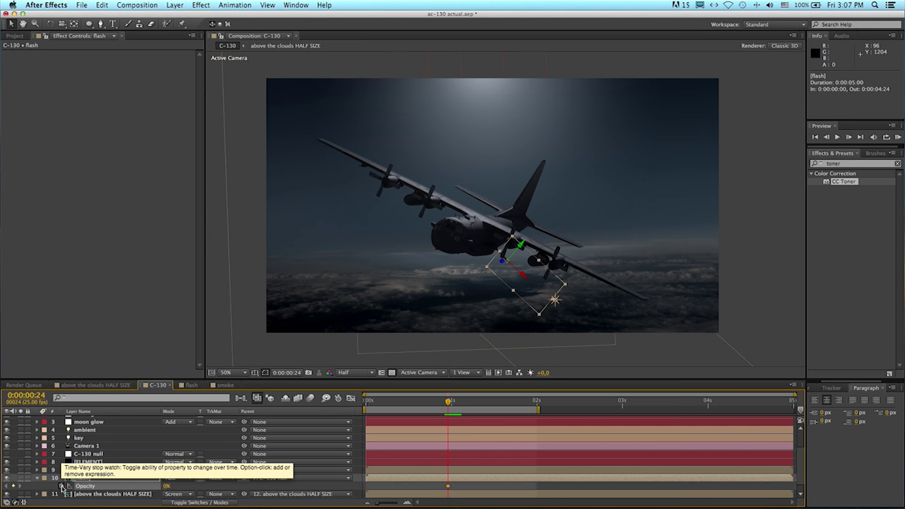
# Raise flash Opacity to 100% at one second, then back down two frames later
pyautogui.press('pagedown')
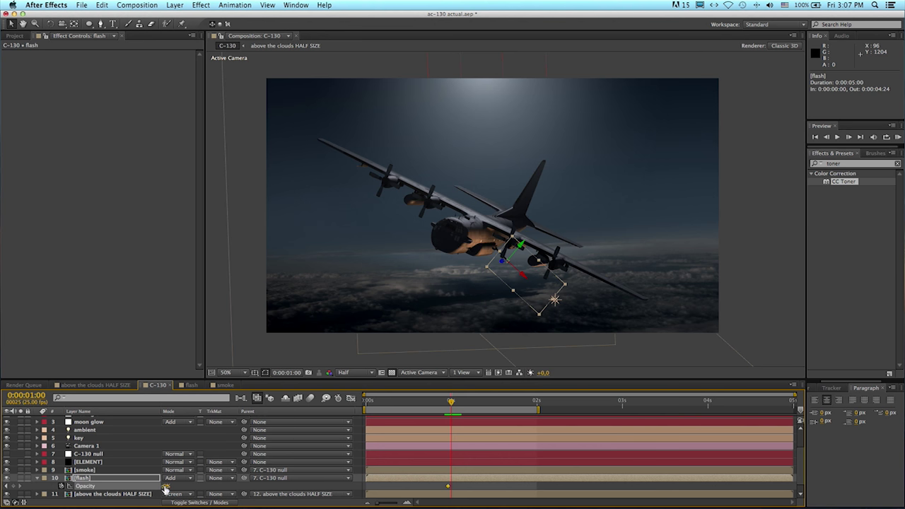
pyautogui.moveTo(165, 488); pyautogui.dragTo(237, 482)
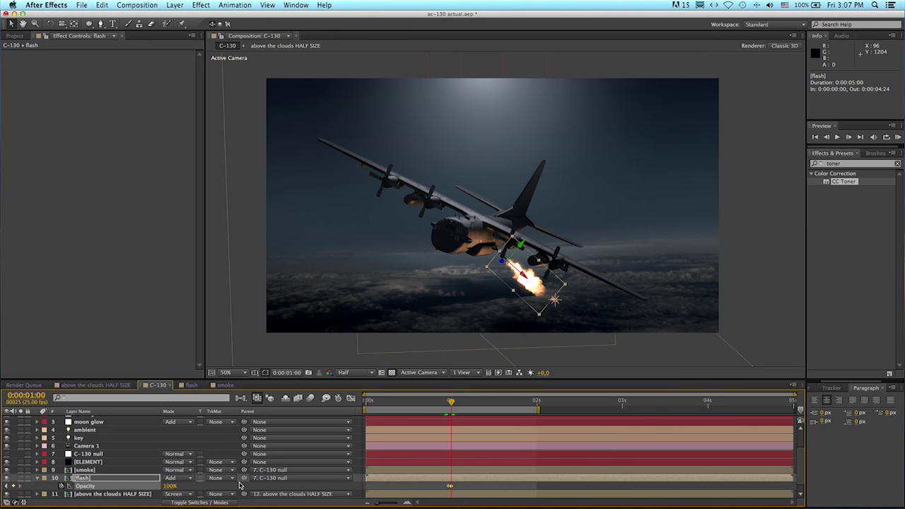
pyautogui.press('pagedown')
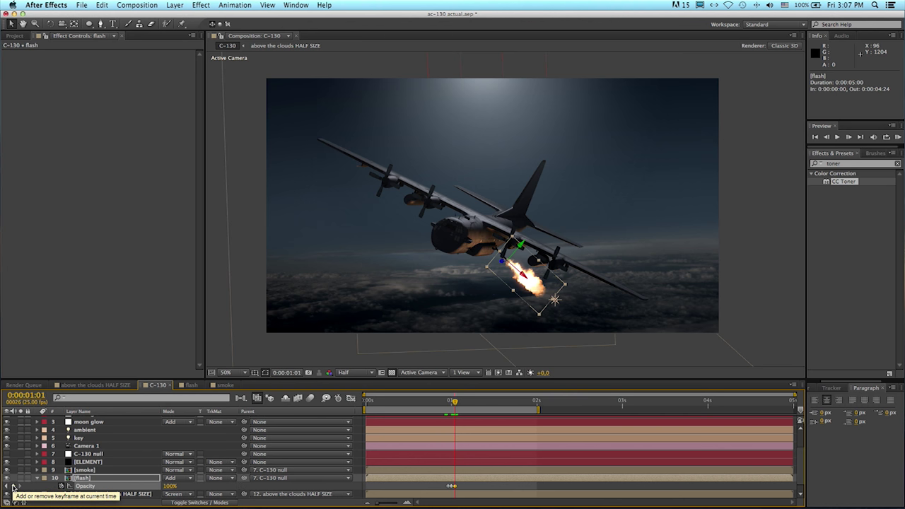
pyautogui.press('pagedown')
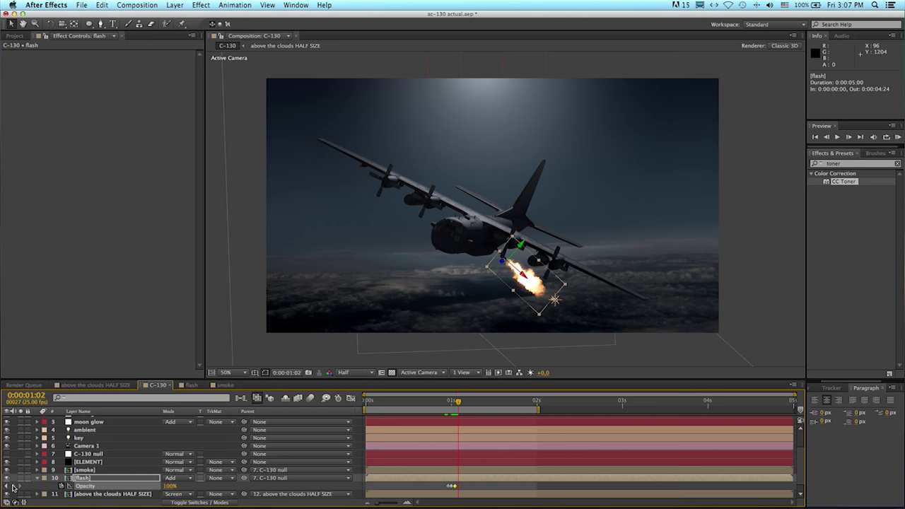
pyautogui.moveTo(170, 486); pyautogui.dragTo(113, 486)
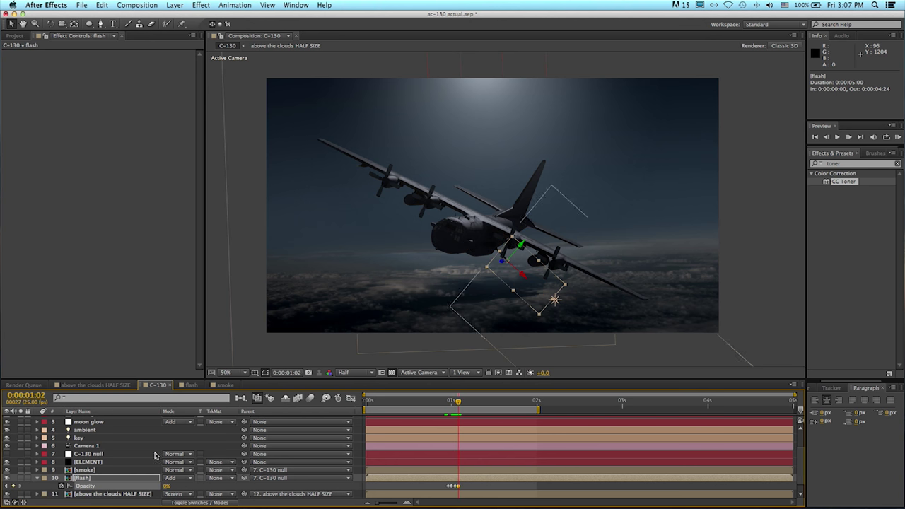
pyautogui.moveTo(456, 403); pyautogui.dragTo(448, 405)
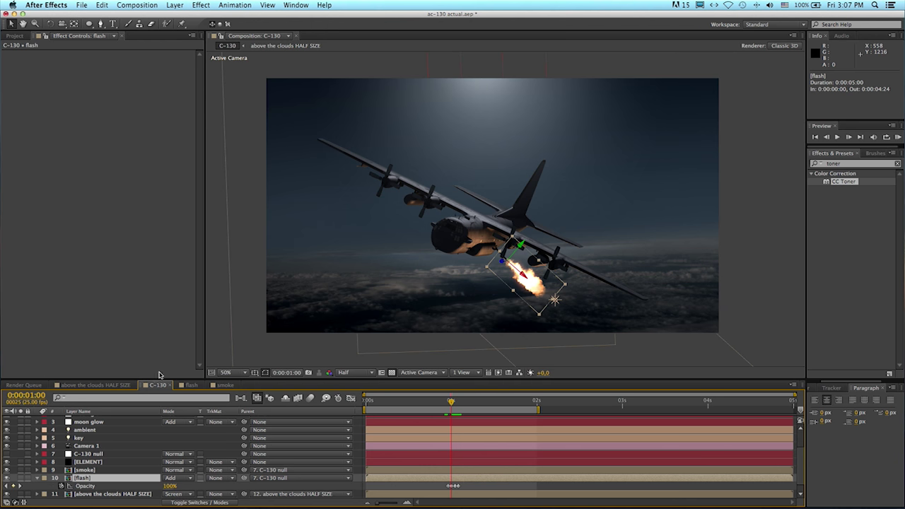
# Keyframe the flash's Scale and Position, shifting it down-right at 0:00:01:01
pyautogui.moveTo(159, 378); pyautogui.dragTo(159, 331)
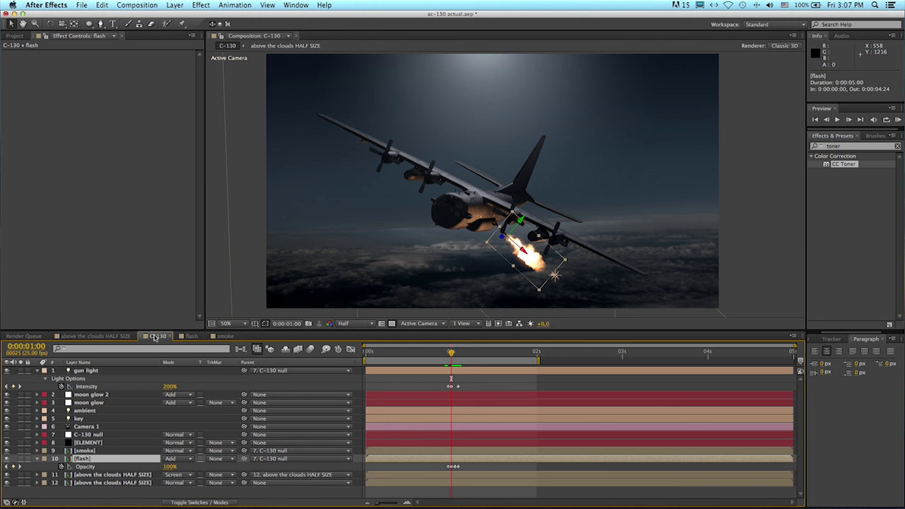
pyautogui.click(38, 458)
pyautogui.click(38, 459)
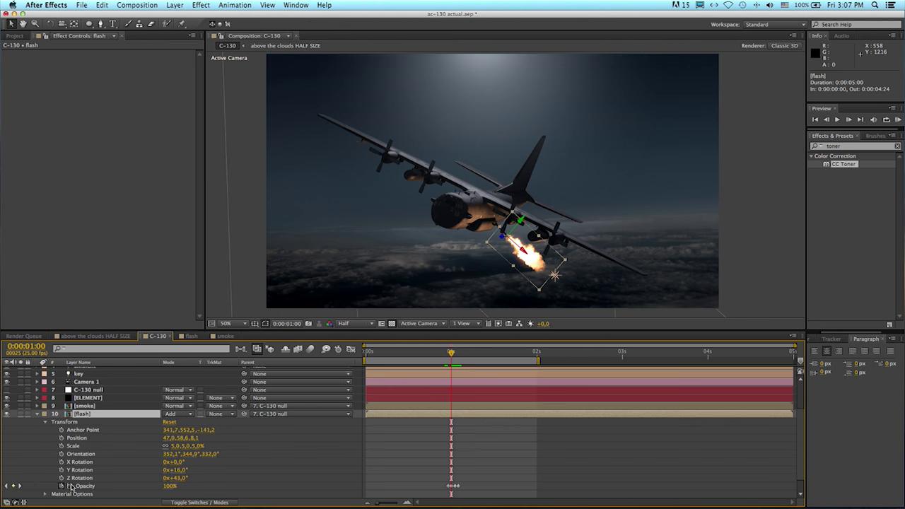
pyautogui.click(62, 446)
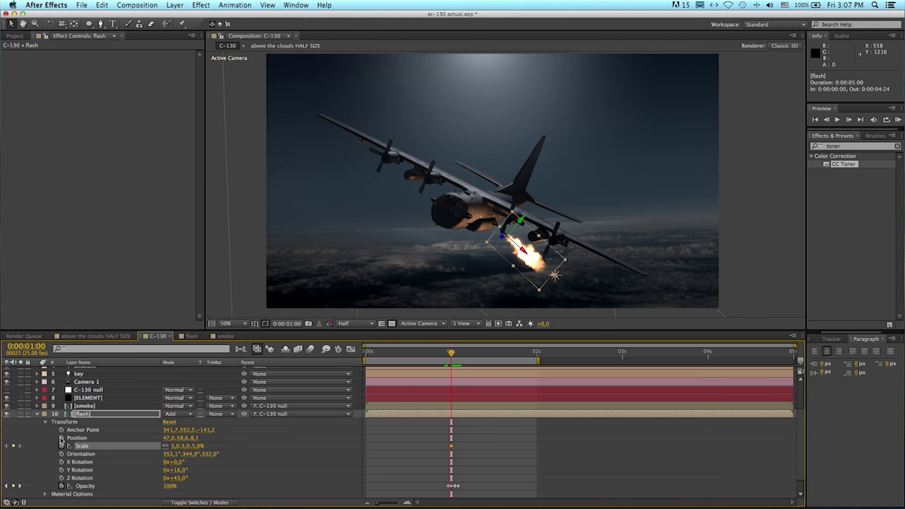
pyautogui.click(62, 438)
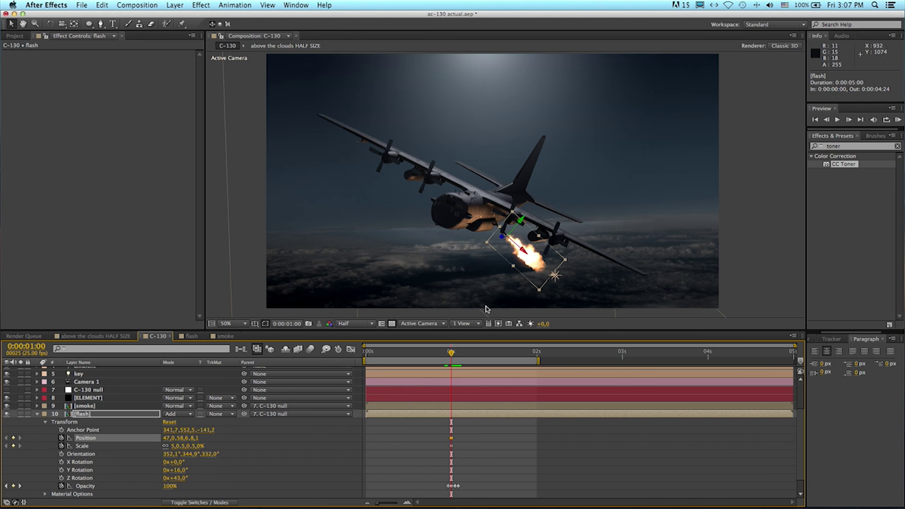
pyautogui.press('pagedown')
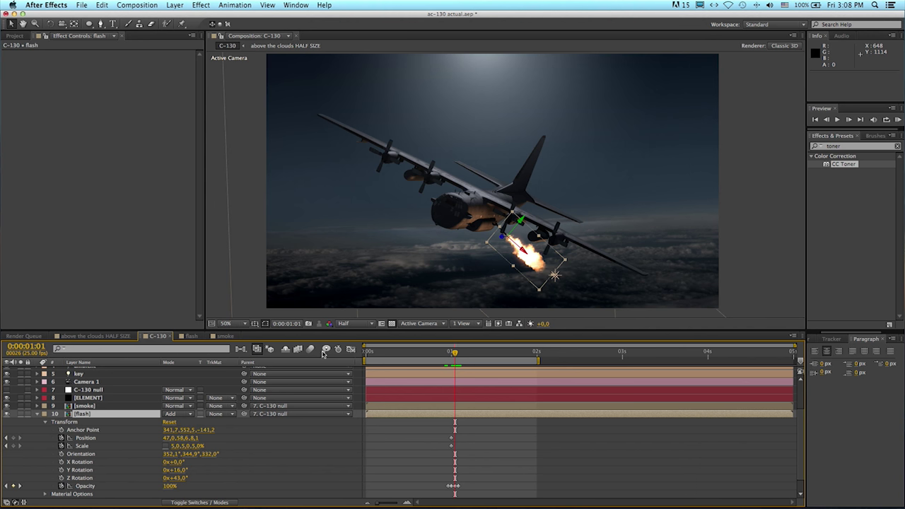
pyautogui.moveTo(554, 275); pyautogui.dragTo(571, 289)
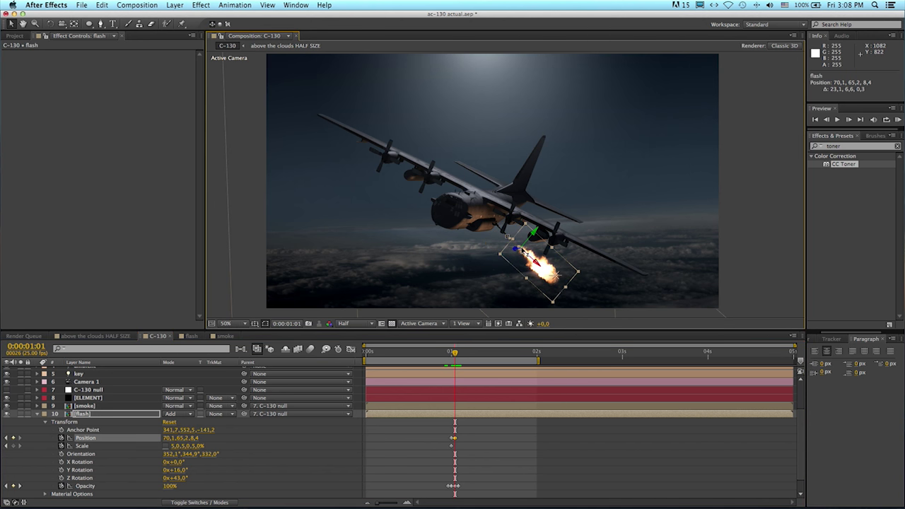
pyautogui.click(101, 23)
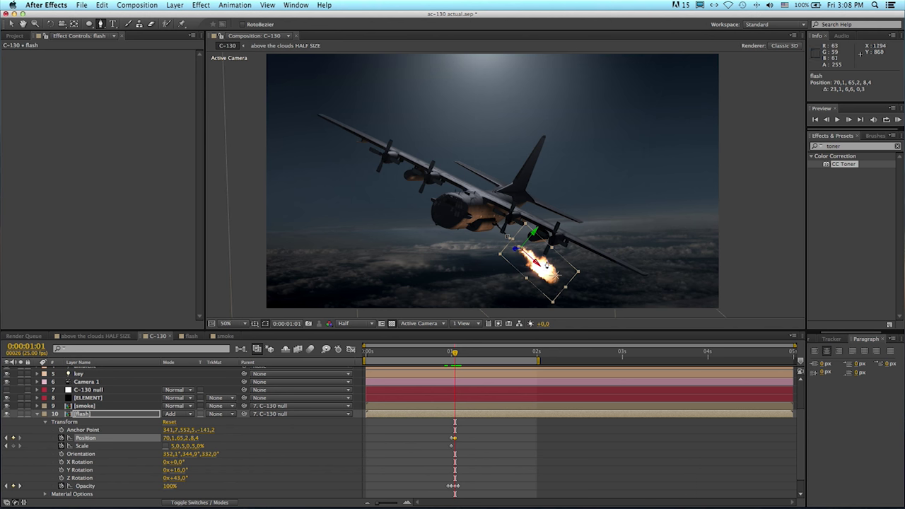
# Draw a closed mask around the muzzle flash and feather it 291 px
pyautogui.click(567, 241)
pyautogui.click(549, 259)
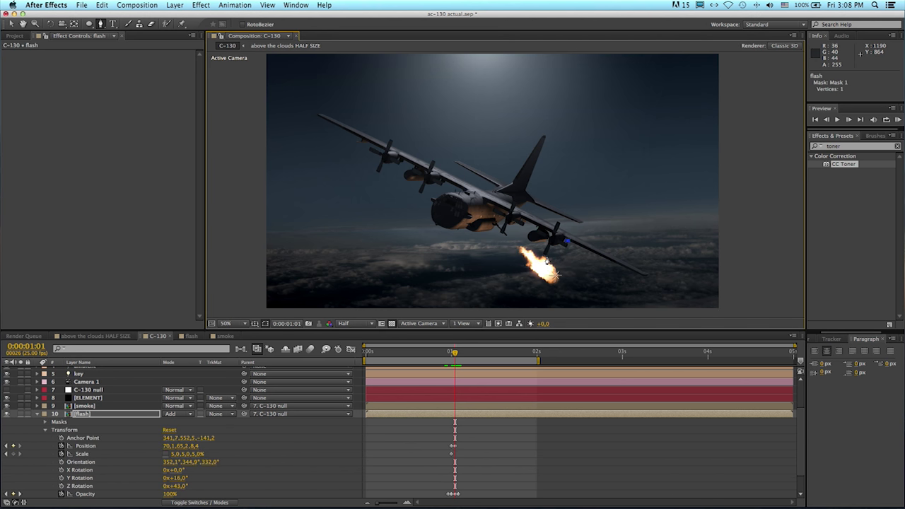
pyautogui.click(546, 278)
pyautogui.click(528, 281)
pyautogui.click(519, 295)
pyautogui.click(532, 304)
pyautogui.click(554, 305)
pyautogui.click(596, 290)
pyautogui.click(594, 266)
pyautogui.click(567, 243)
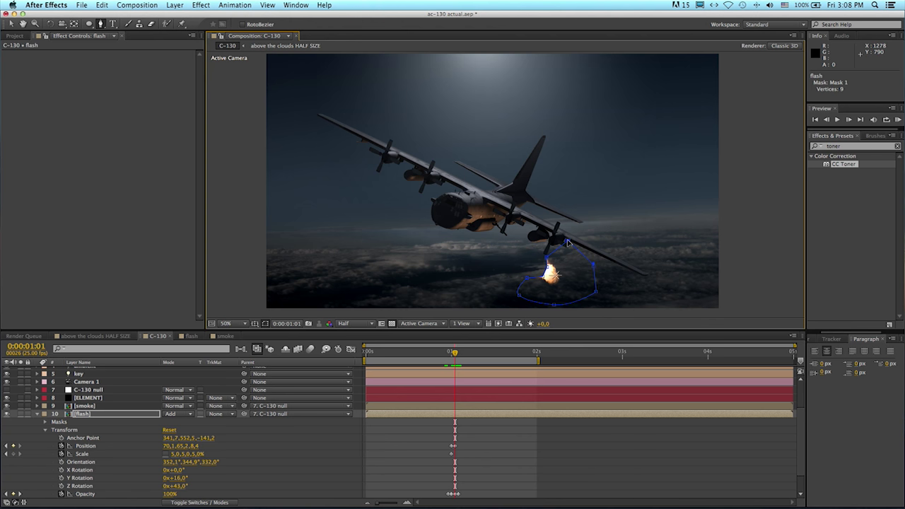
pyautogui.press('f')
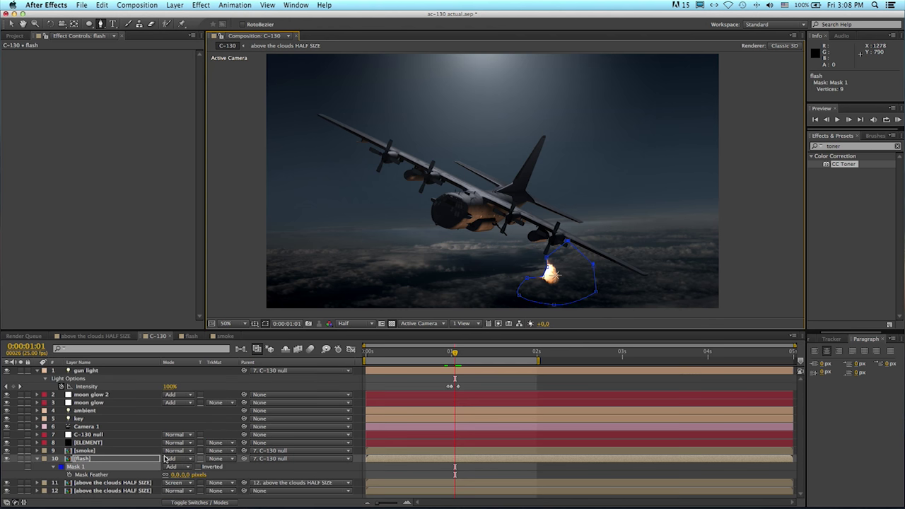
pyautogui.moveTo(177, 474); pyautogui.dragTo(361, 481)
# Keyframe the Mask Path, stretch the mask wide over the plane at 1 second, and preview
pyautogui.press('m')
pyautogui.press('m')
pyautogui.moveTo(451, 470); pyautogui.dragTo(454, 470)
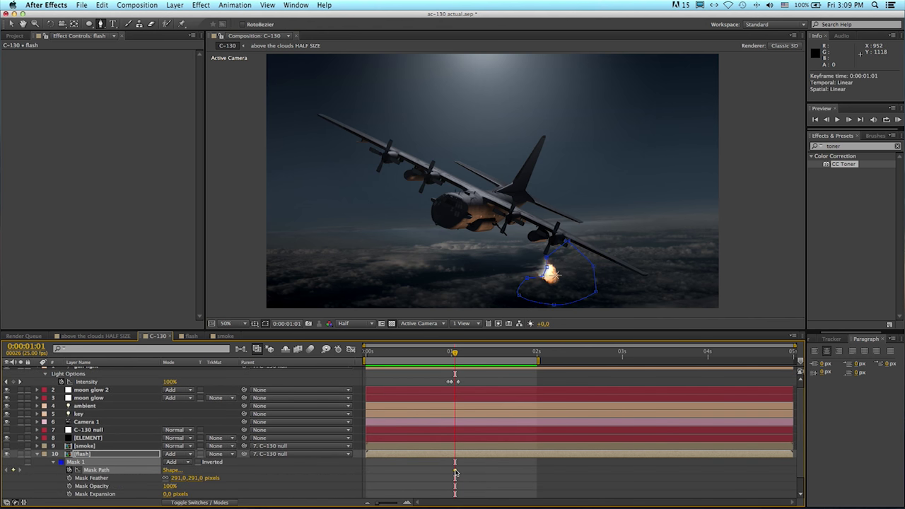
pyautogui.press('pageup')
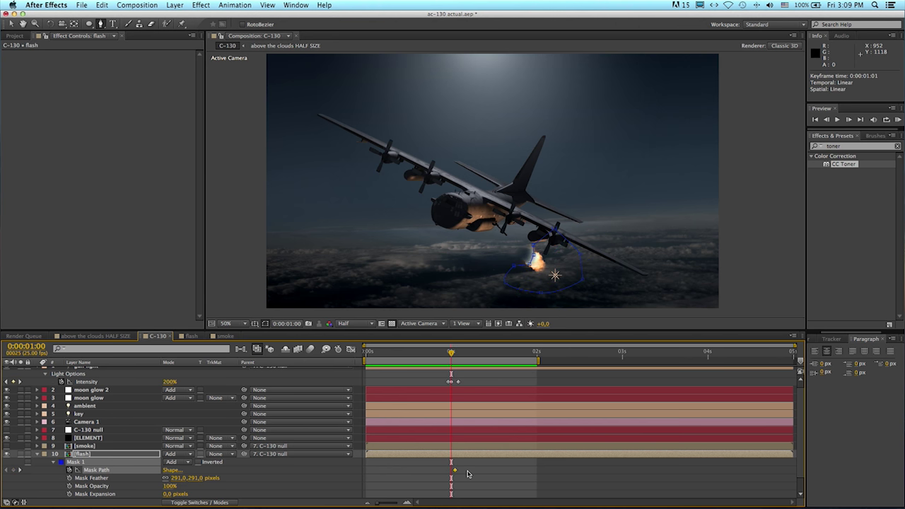
pyautogui.press('v')
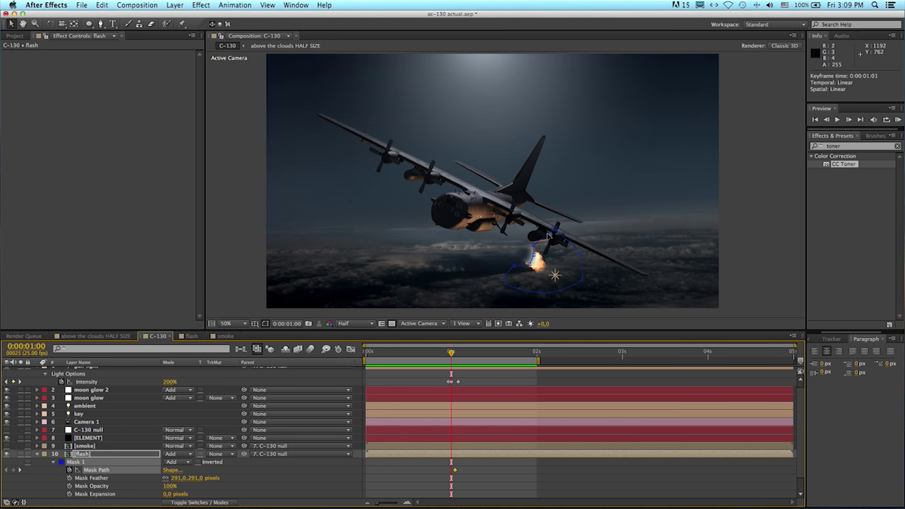
pyautogui.doubleClick(549, 237)
pyautogui.moveTo(523, 249); pyautogui.dragTo(463, 198)
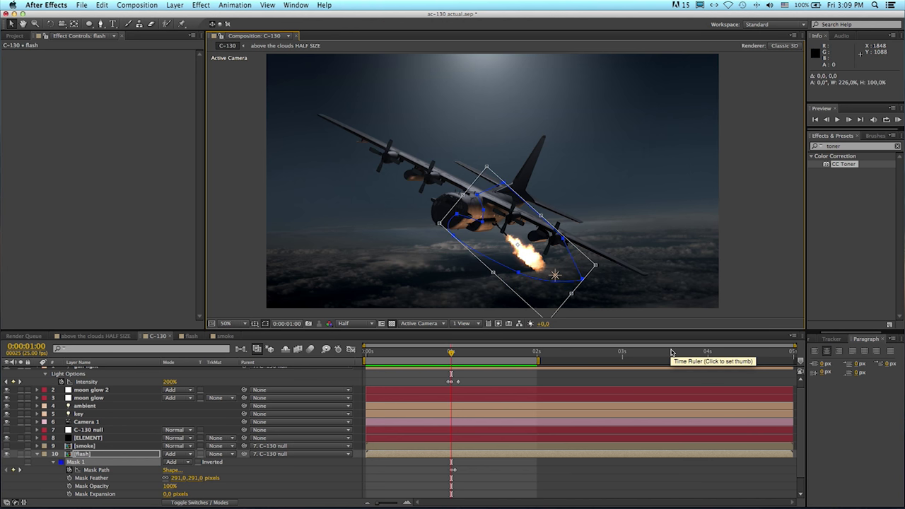
pyautogui.press('space')
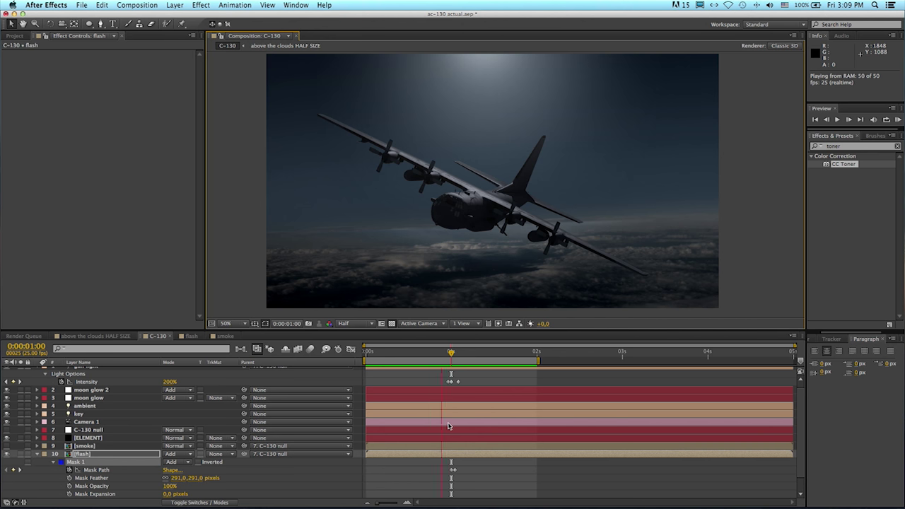
# Set the gun light Intensity to 300% at 0:00:01:00 and preview the brighter flash
pyautogui.press('space')
pyautogui.scroll(1, 463, 383)
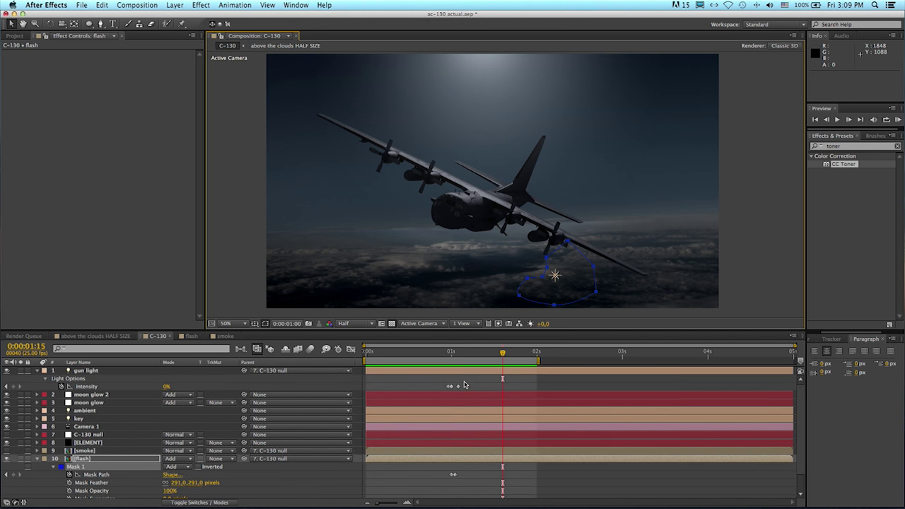
pyautogui.click(453, 358)
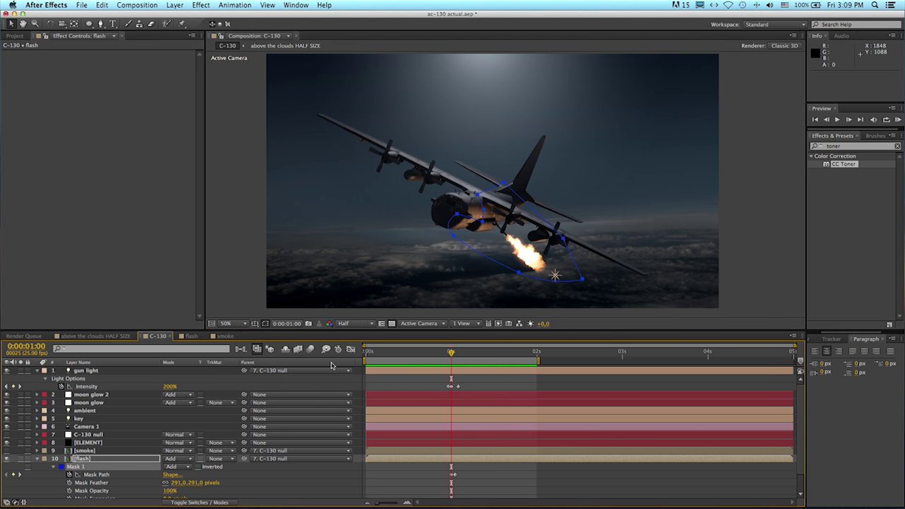
pyautogui.click(168, 387)
pyautogui.write('300')
pyautogui.press('Return')
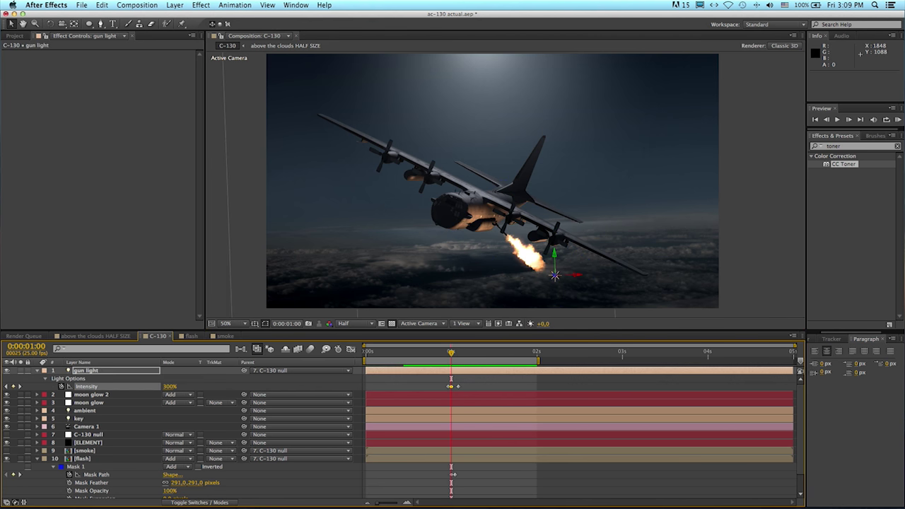
pyautogui.press('KP_0')
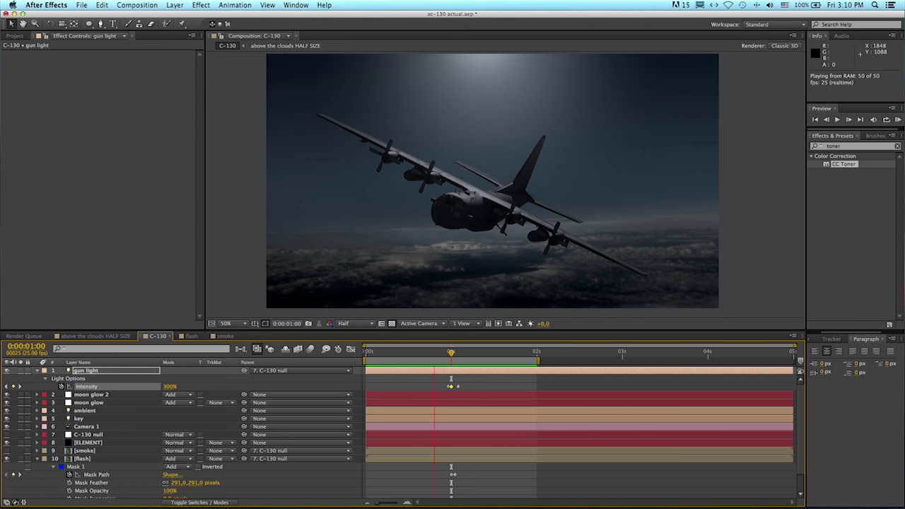
pyautogui.press('space')
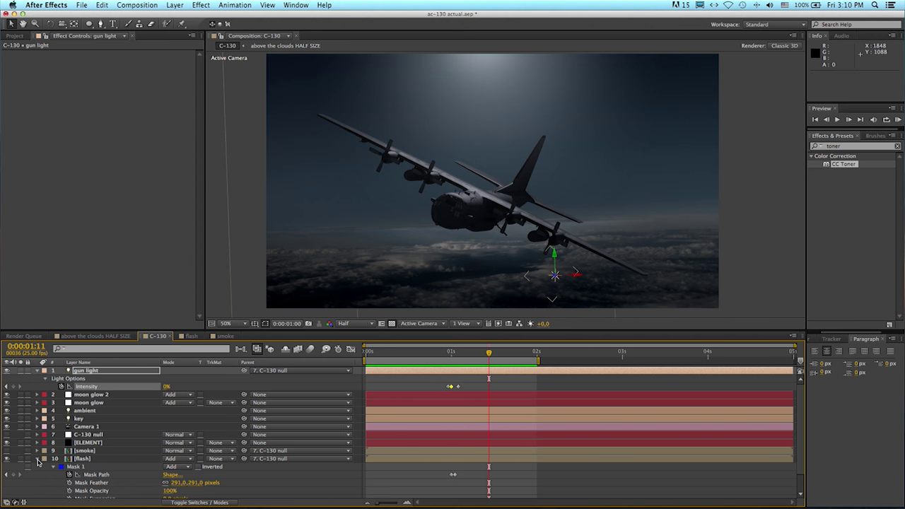
# Slide the smoke layer bar so it starts at 0:00:01:01, then preview the timing
pyautogui.click(39, 462)
pyautogui.click(86, 451)
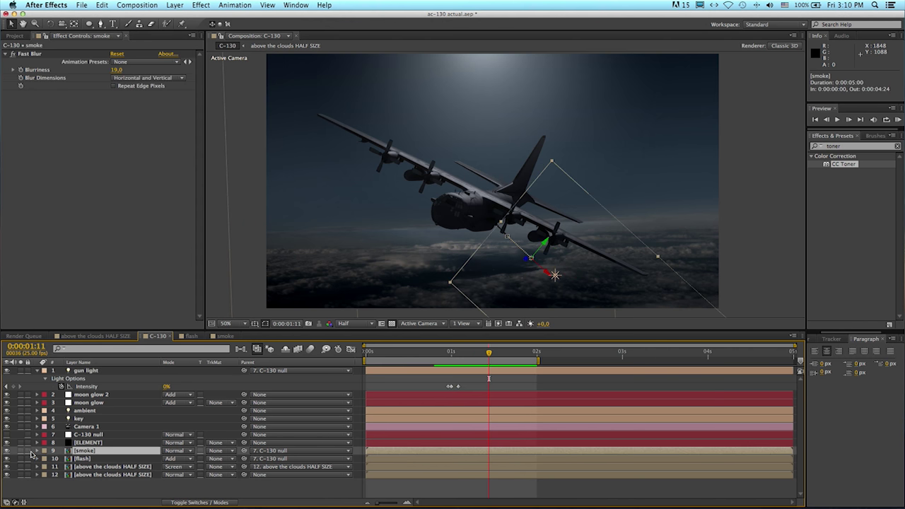
pyautogui.click(36, 450)
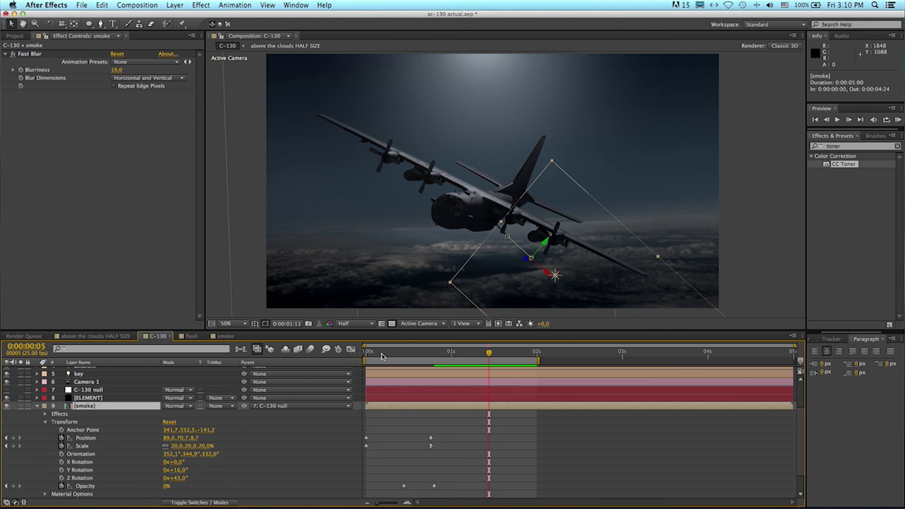
pyautogui.moveTo(381, 356); pyautogui.dragTo(364, 356)
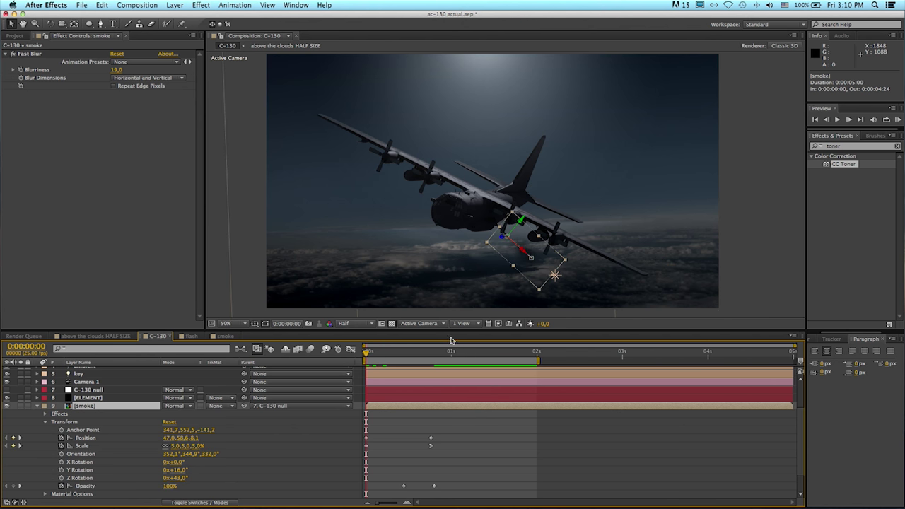
pyautogui.moveTo(429, 353); pyautogui.dragTo(451, 353)
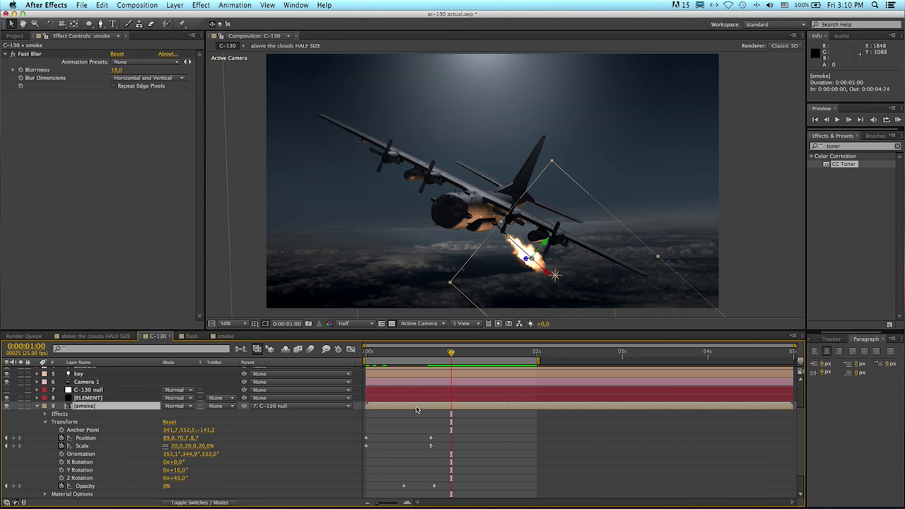
pyautogui.moveTo(373, 410); pyautogui.dragTo(454, 410)
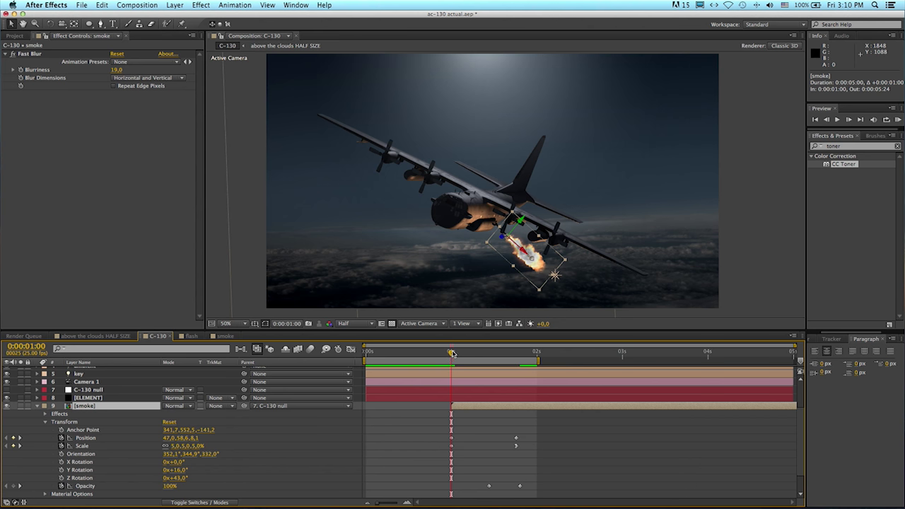
pyautogui.moveTo(453, 352); pyautogui.dragTo(454, 353)
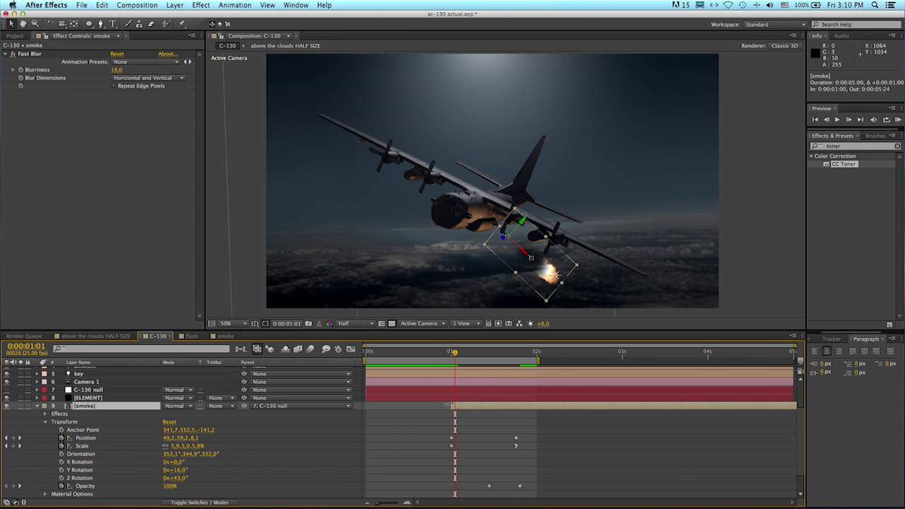
pyautogui.moveTo(466, 409); pyautogui.dragTo(470, 408)
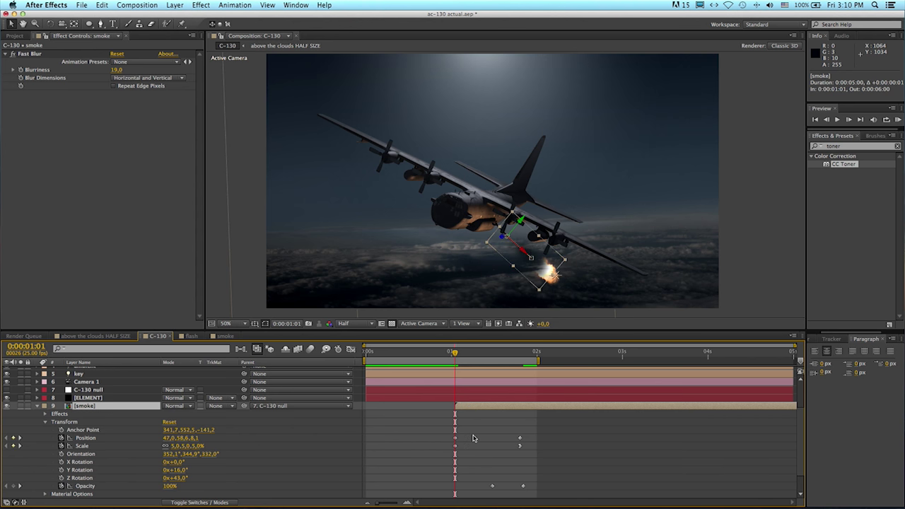
pyautogui.press('space')
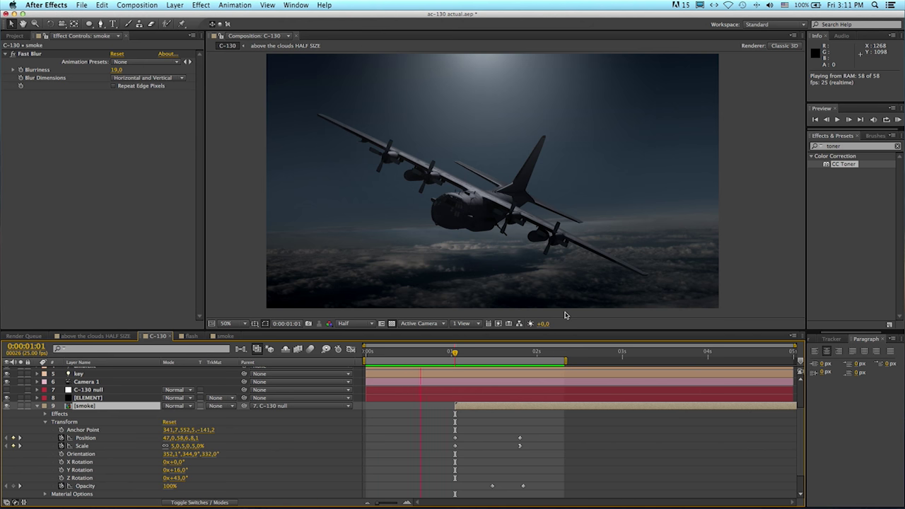
pyautogui.click(82, 473)
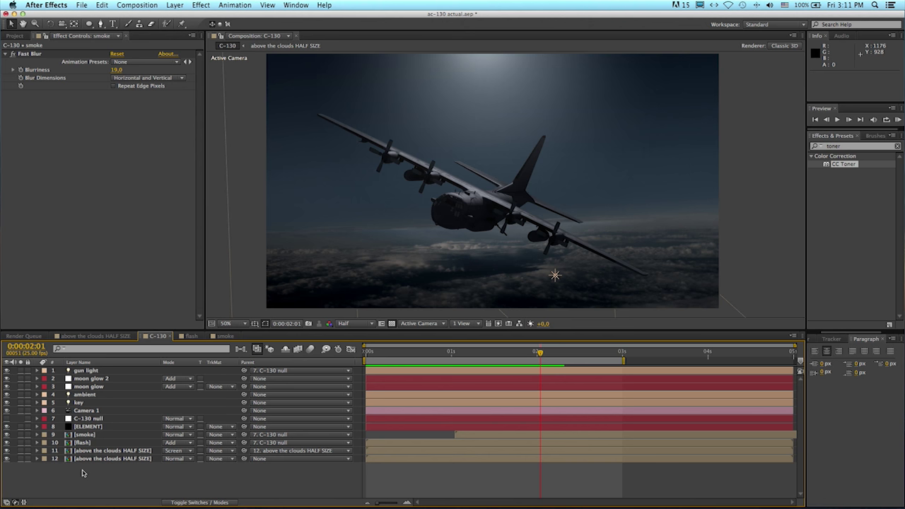
# Extend the work area to the comp end and keyframe C-130 null Z Rotation from 27° to 34°
pyautogui.press('super+alt+b')
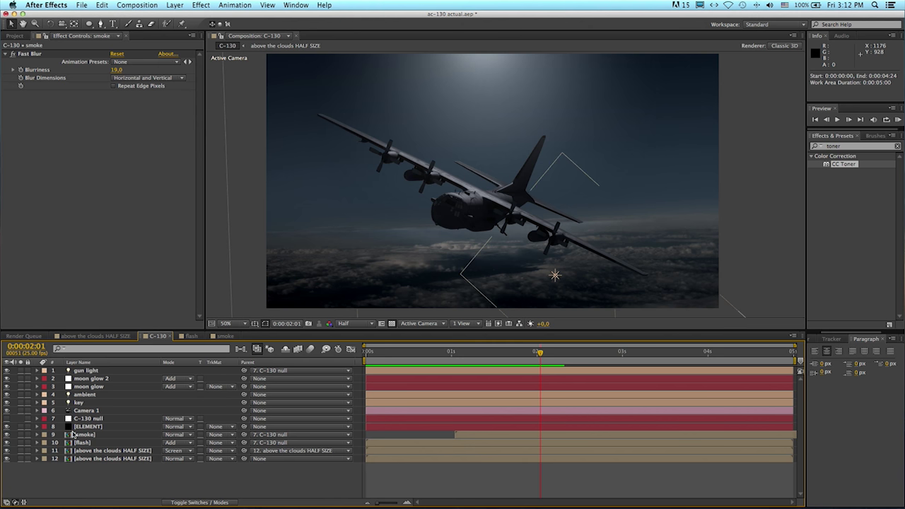
pyautogui.click(37, 419)
pyautogui.click(366, 352)
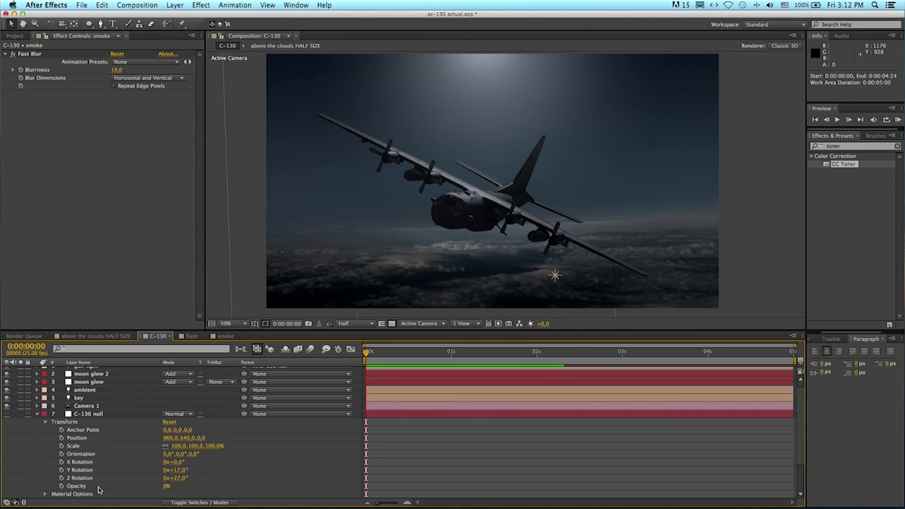
pyautogui.click(61, 478)
pyautogui.moveTo(373, 355); pyautogui.dragTo(824, 358)
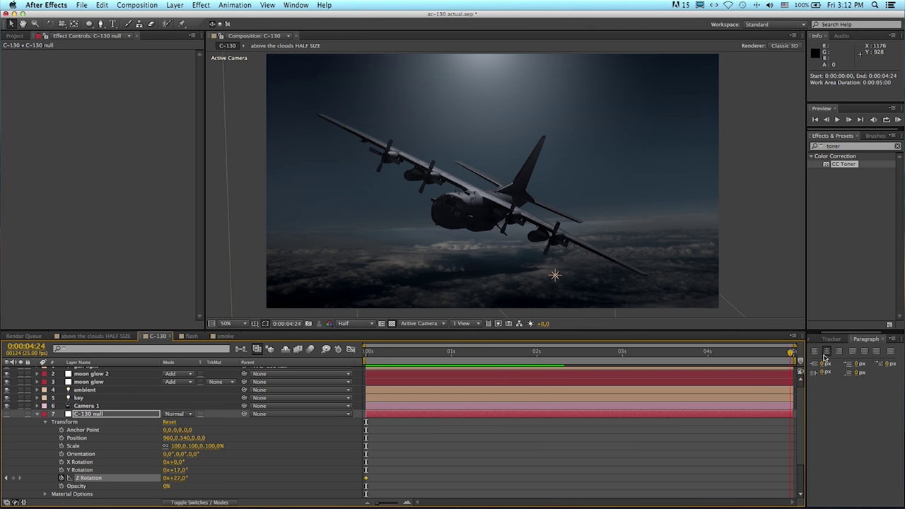
pyautogui.click(184, 479)
pyautogui.write('34')
pyautogui.press('Return')
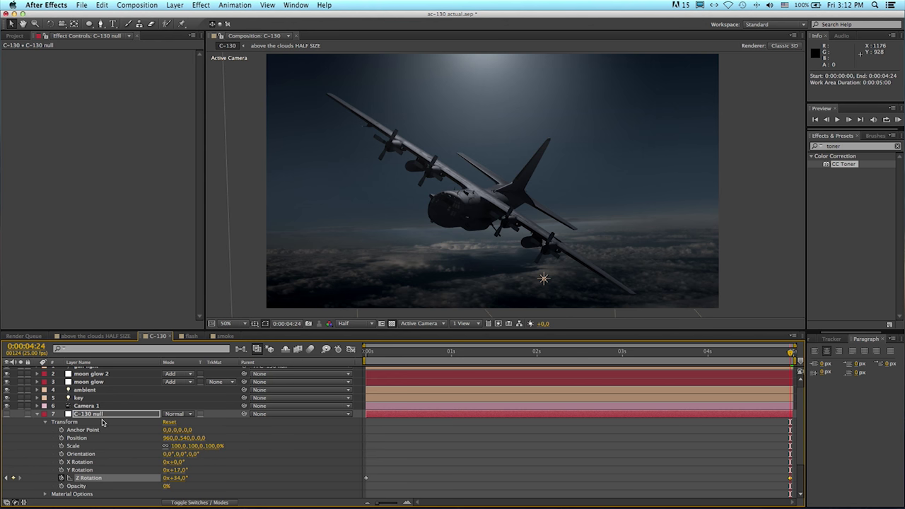
pyautogui.scroll(1, 103, 419)
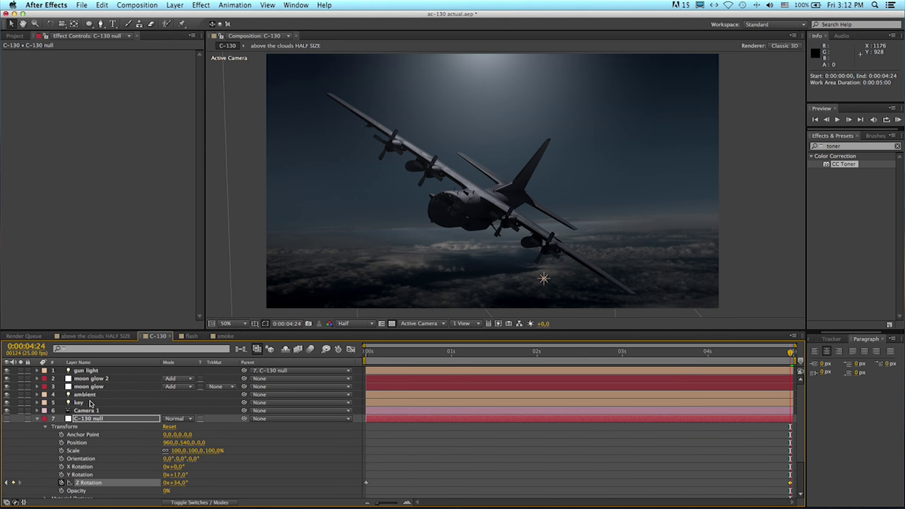
# Keyframe Camera 1's Z Rotation from 2° at the first frame to 13° at 0:00:04:24
pyautogui.click(84, 412)
pyautogui.press('r')
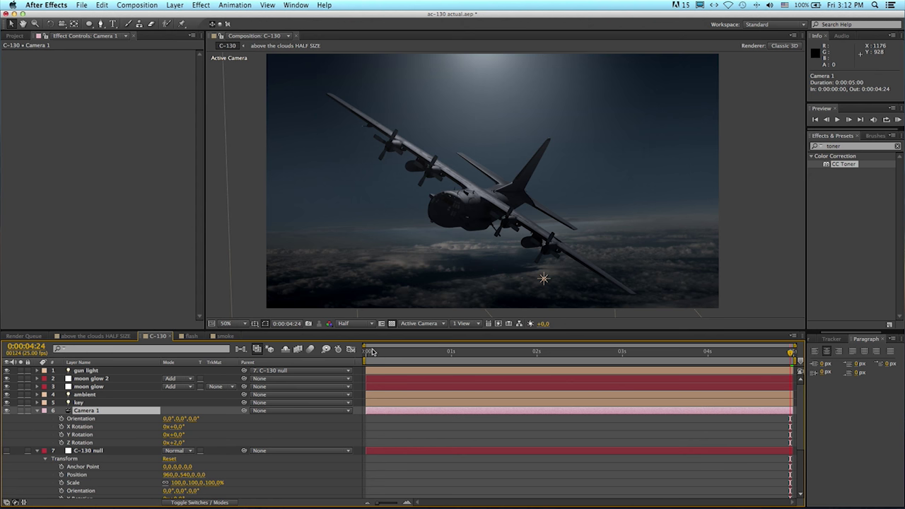
pyautogui.moveTo(375, 352); pyautogui.dragTo(346, 355)
pyautogui.click(62, 442)
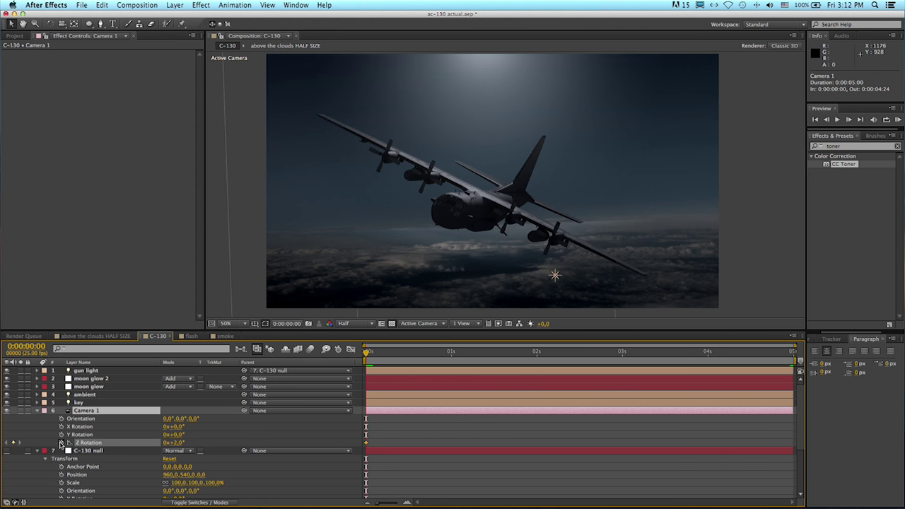
pyautogui.moveTo(783, 358); pyautogui.dragTo(810, 355)
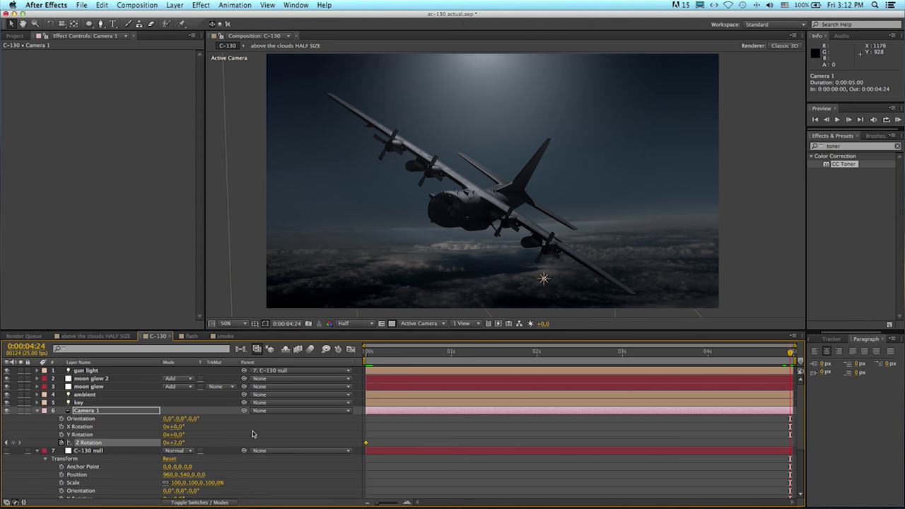
pyautogui.moveTo(175, 444); pyautogui.dragTo(180, 442)
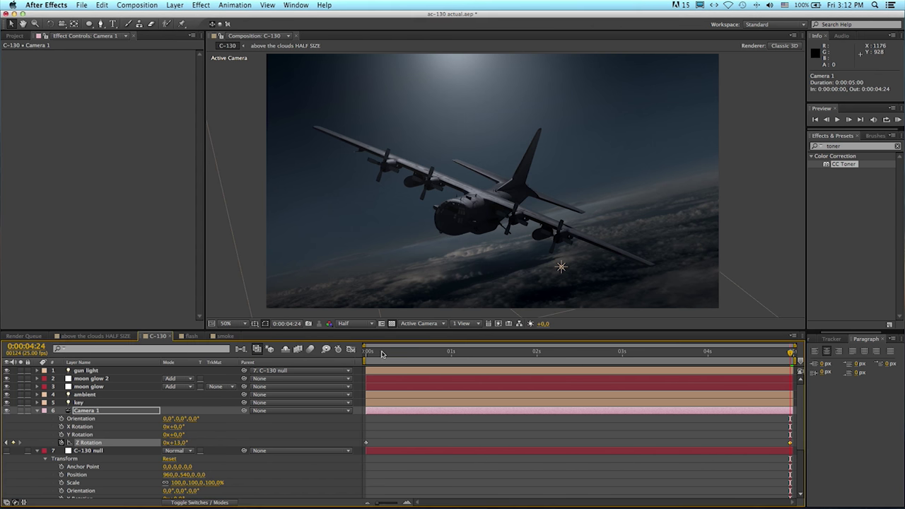
pyautogui.moveTo(389, 355); pyautogui.dragTo(355, 354)
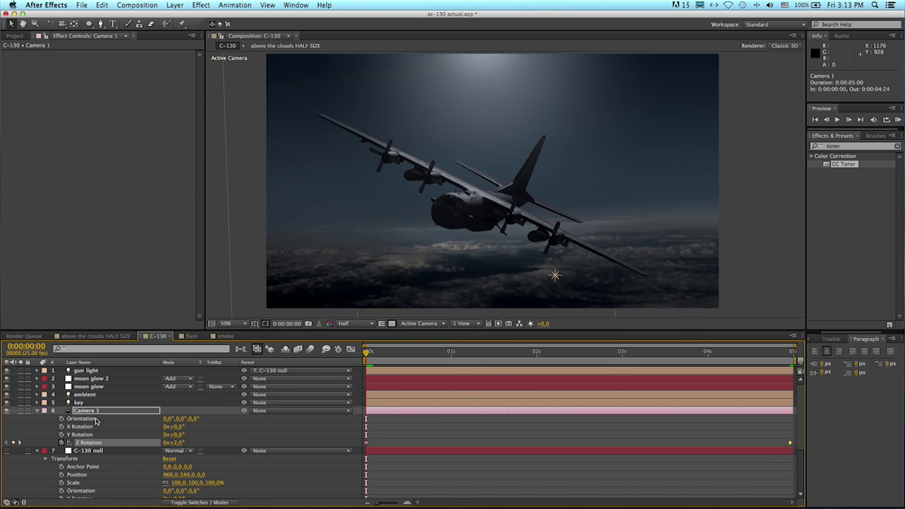
# Keyframe Camera 1's Position X from 987 at the start to 649 at the last frame
pyautogui.press('p')
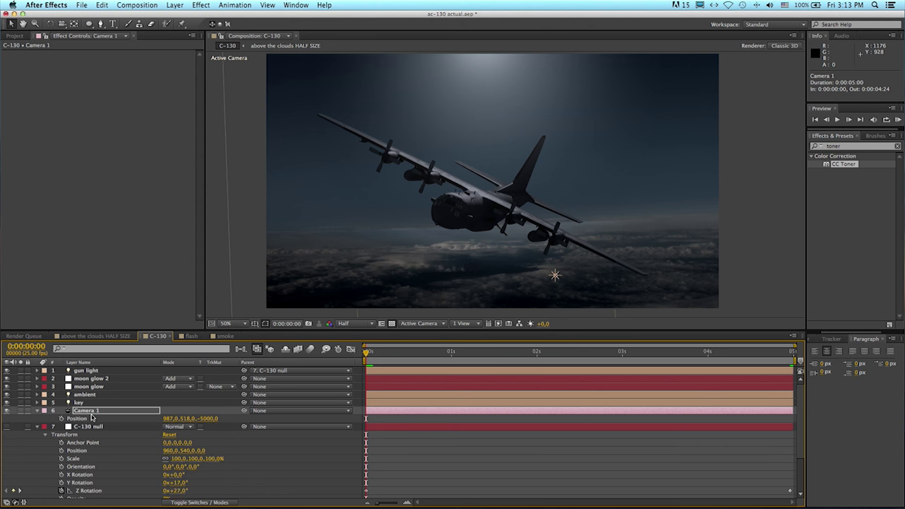
pyautogui.click(61, 418)
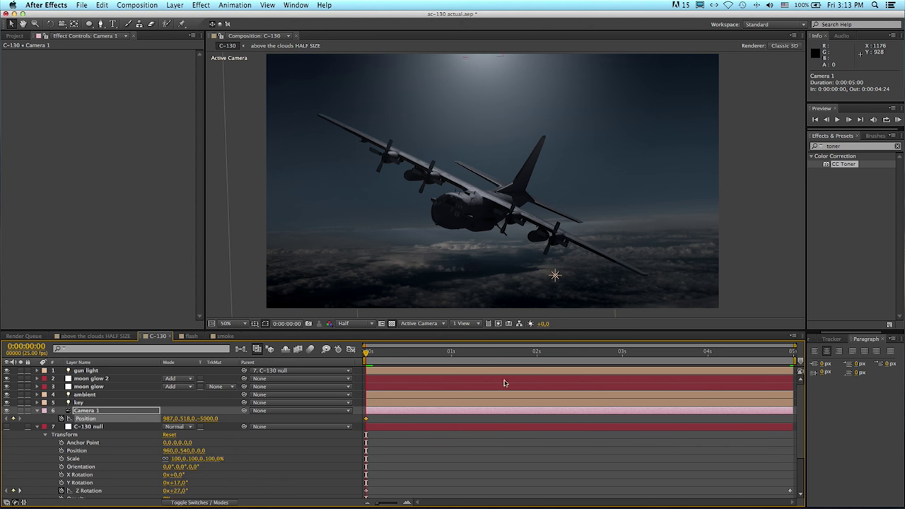
pyautogui.moveTo(373, 357); pyautogui.dragTo(584, 353)
pyautogui.press('End')
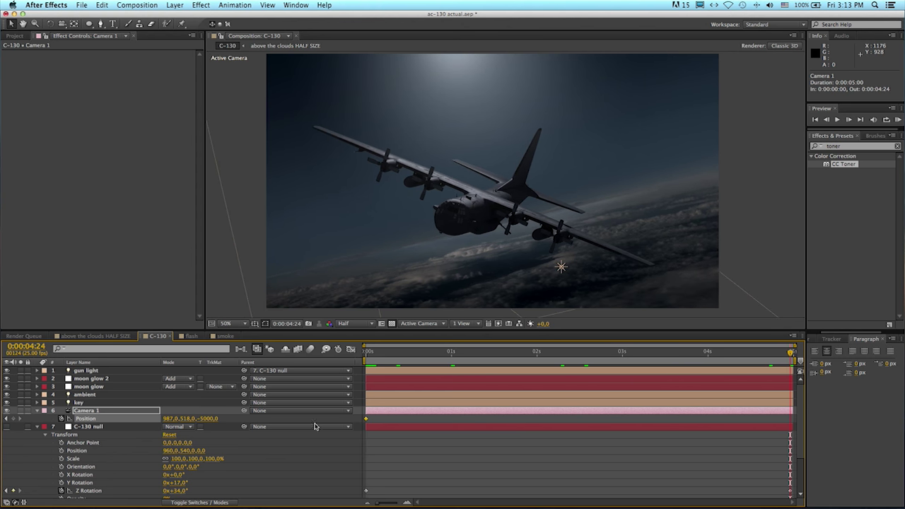
pyautogui.moveTo(164, 418); pyautogui.dragTo(40, 416)
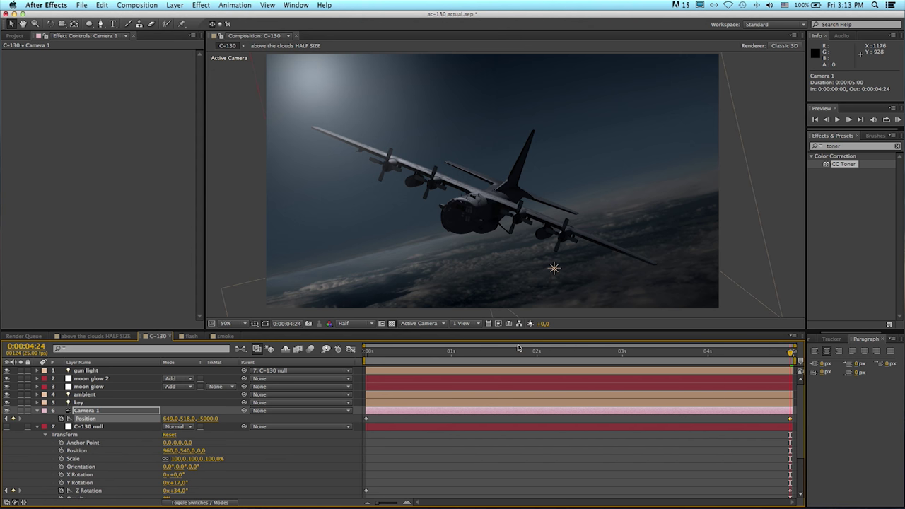
pyautogui.click(368, 353)
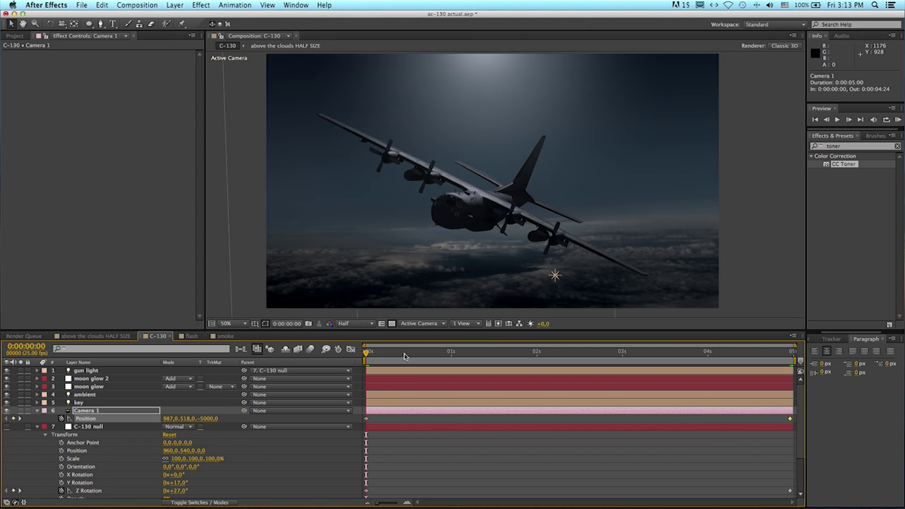
pyautogui.moveTo(379, 352)
pyautogui.mouseDown()
pyautogui.moveTo(808, 363)
pyautogui.moveTo(368, 362)
pyautogui.mouseUp()
# Preview the camera animation and collapse the Camera 1 and C-130 null properties
pyautogui.press('space')
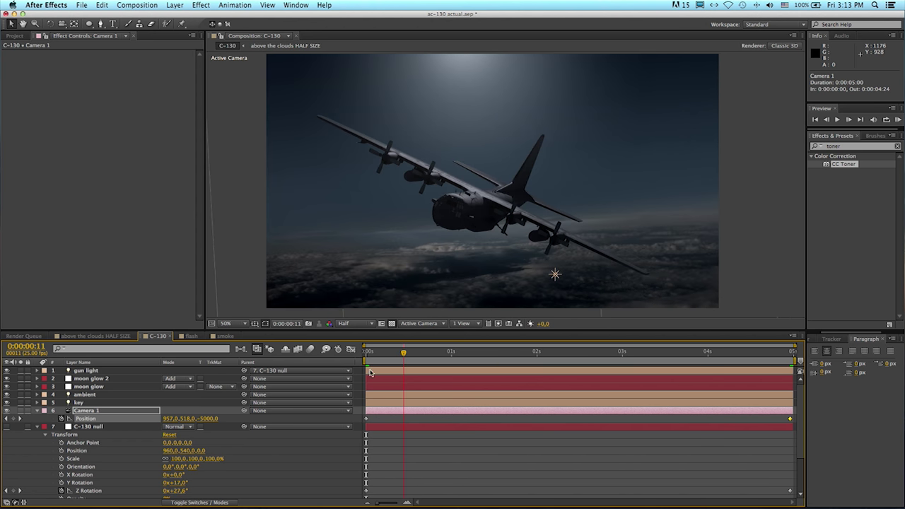
pyautogui.press('space')
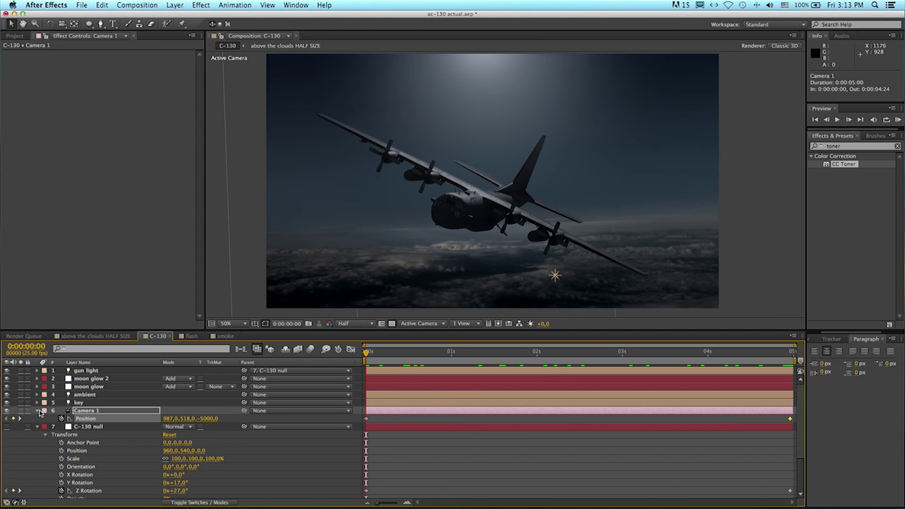
pyautogui.click(39, 411)
pyautogui.click(36, 419)
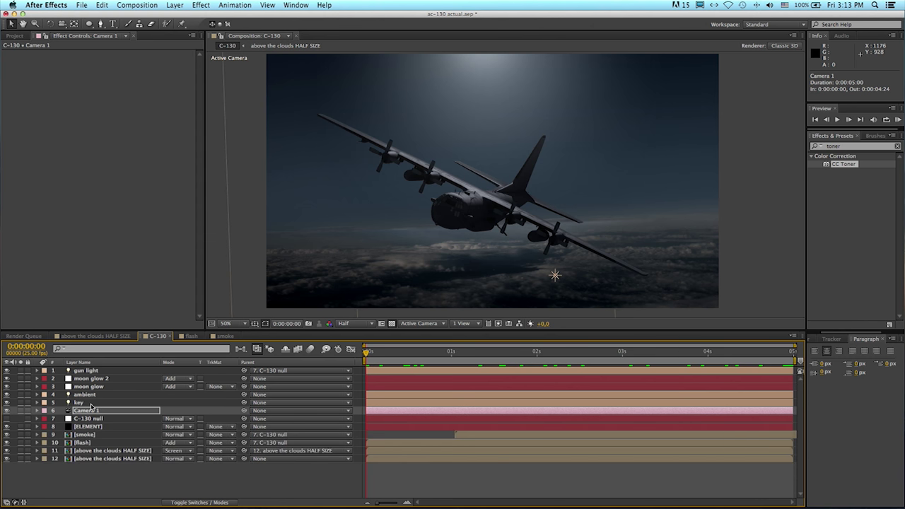
# Keyframe the key light's Position X from 1026 to 809 at the end, then preview
pyautogui.click(90, 403)
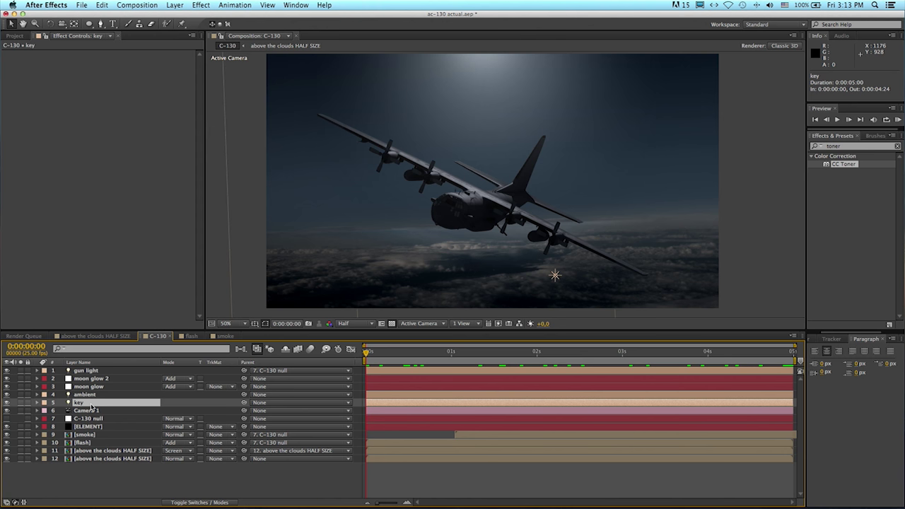
pyautogui.press('p')
pyautogui.click(61, 411)
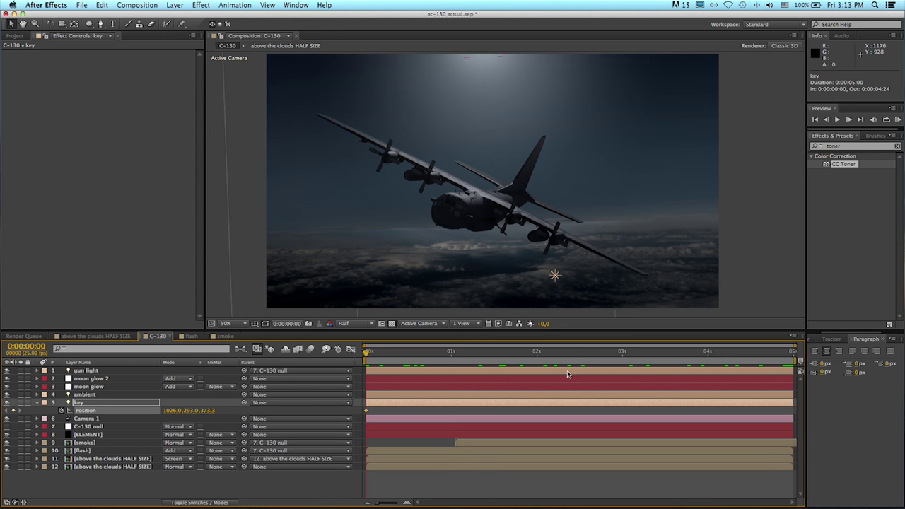
pyautogui.moveTo(625, 348); pyautogui.dragTo(811, 360)
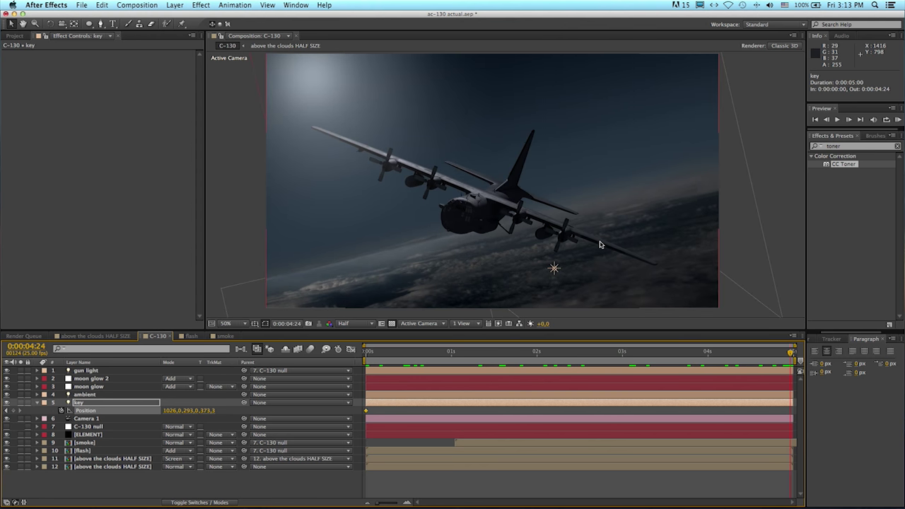
pyautogui.moveTo(148, 410); pyautogui.dragTo(98, 391)
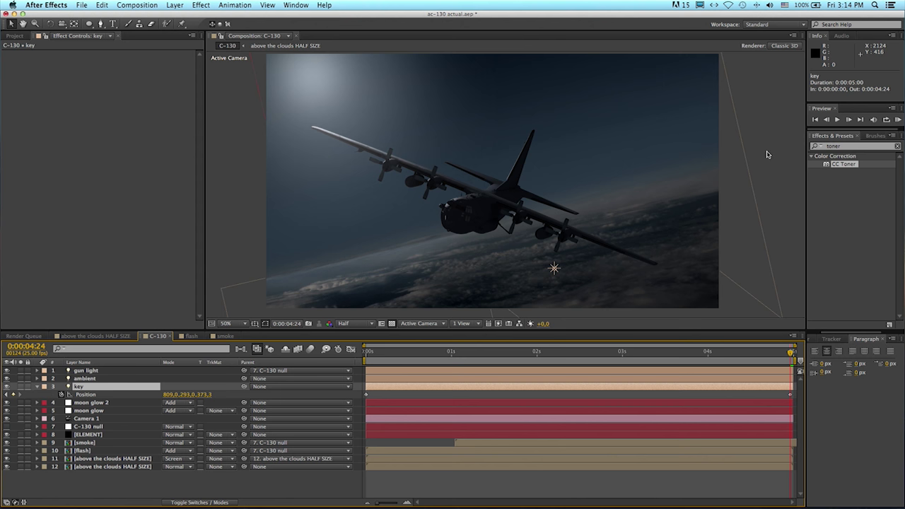
pyautogui.press('KP_0')
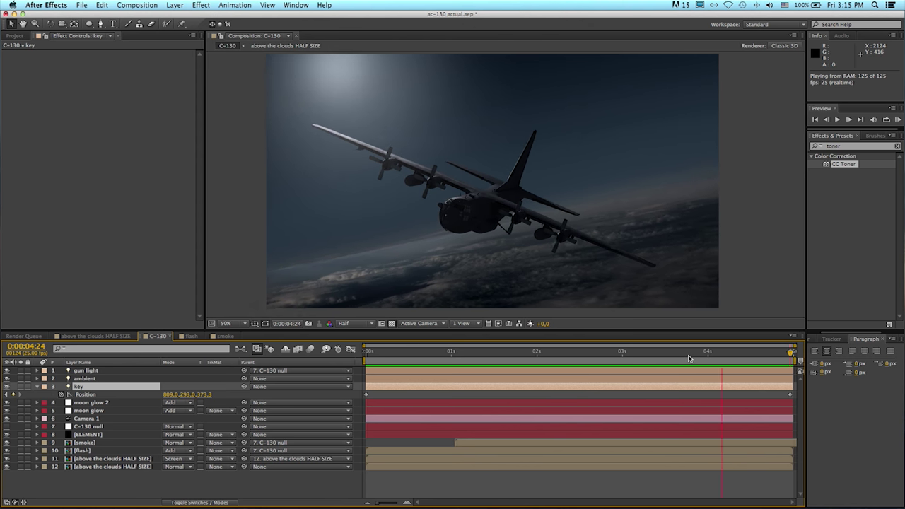
# Nudge Camera 1's horizontal Position at the start of the shot
pyautogui.click(170, 419)
pyautogui.press('p')
pyautogui.moveTo(167, 428); pyautogui.dragTo(189, 424)
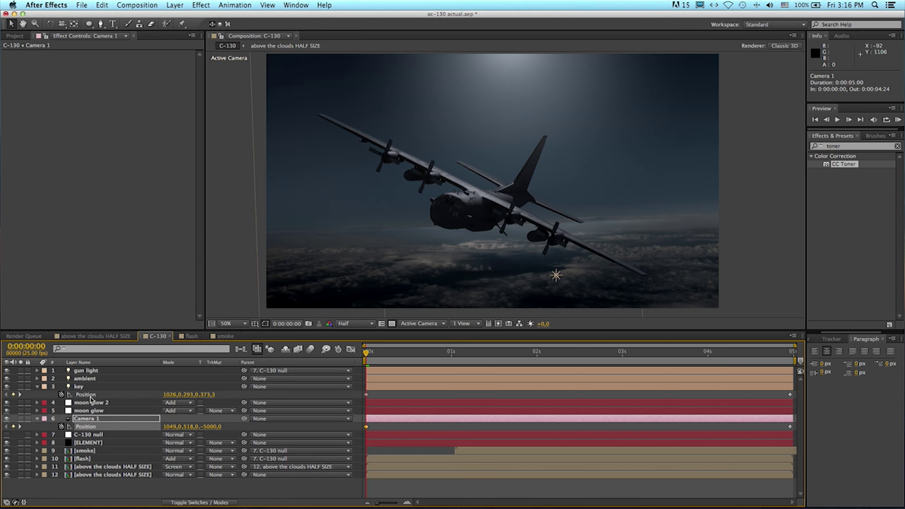
# Parent moon glow 2 to moon glow and raise the moon glow higher in the sky
pyautogui.click(92, 403)
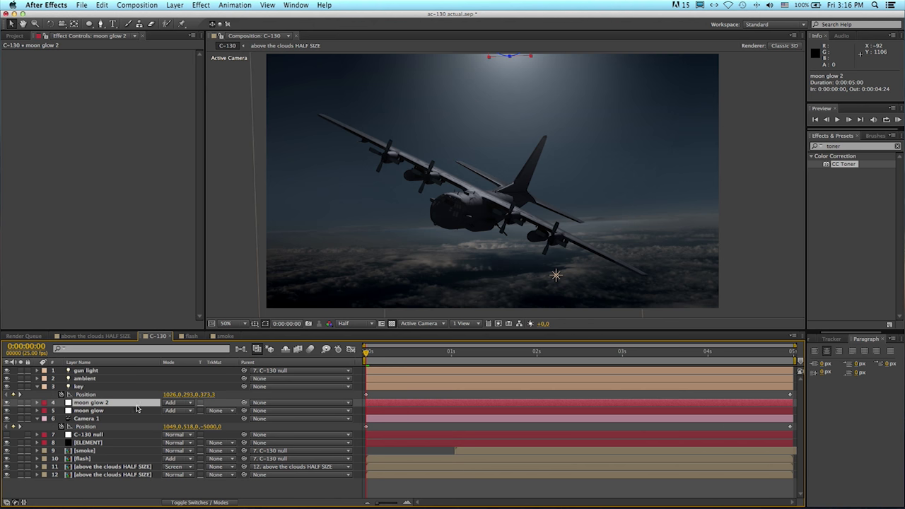
pyautogui.moveTo(243, 403); pyautogui.dragTo(84, 414)
pyautogui.click(85, 413)
pyautogui.press('p')
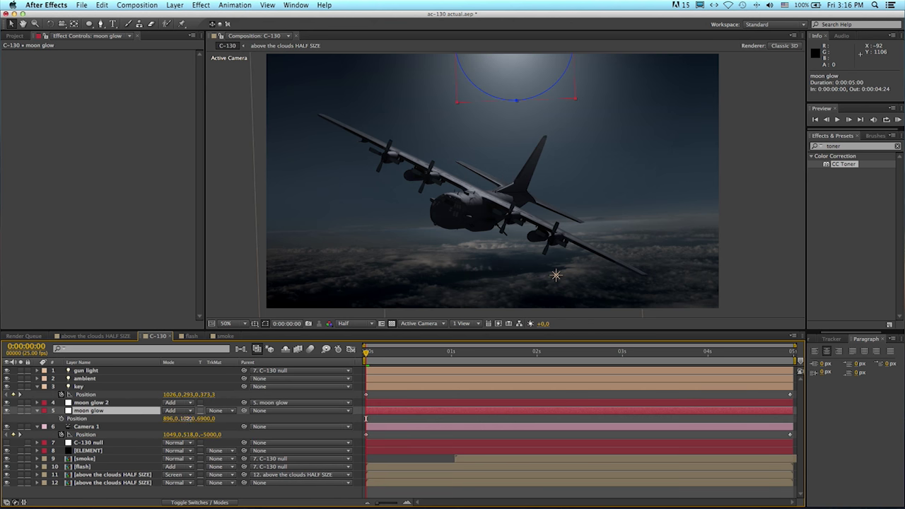
pyautogui.moveTo(186, 418); pyautogui.dragTo(278, 423)
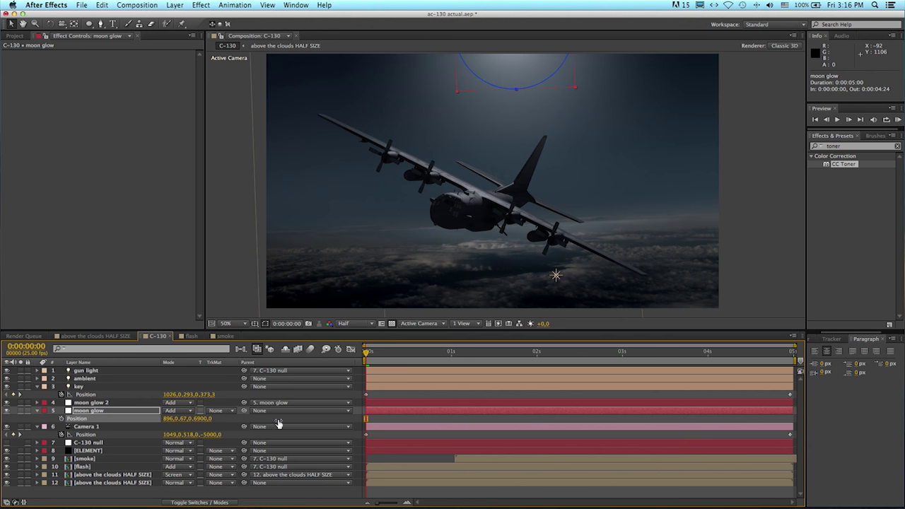
pyautogui.click(474, 436)
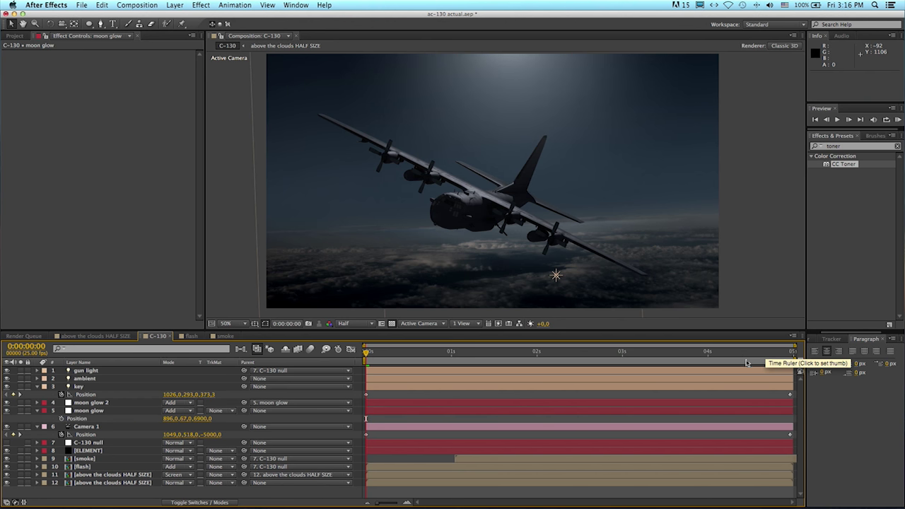
# Move the key light and camera end keyframes to 0:00:04:00 and end the work area there
pyautogui.click(707, 357)
pyautogui.moveTo(789, 434); pyautogui.dragTo(707, 434)
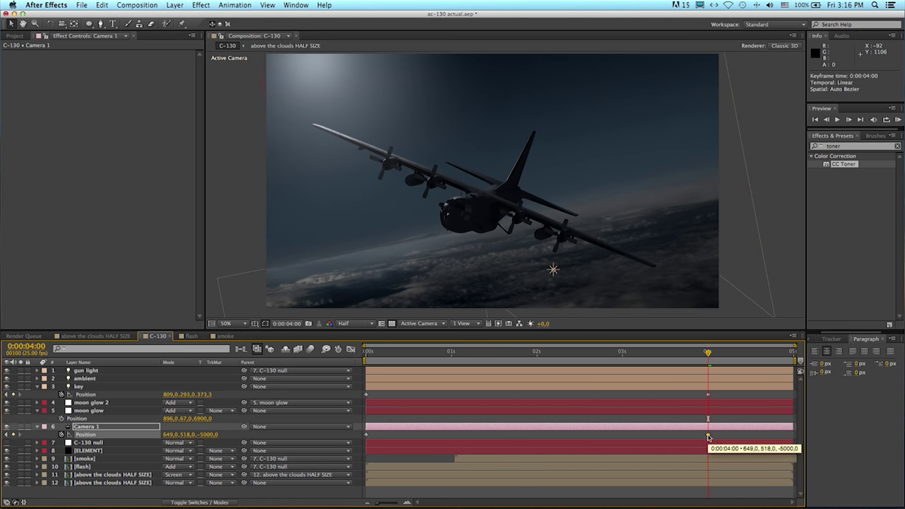
pyautogui.moveTo(800, 360); pyautogui.dragTo(710, 361)
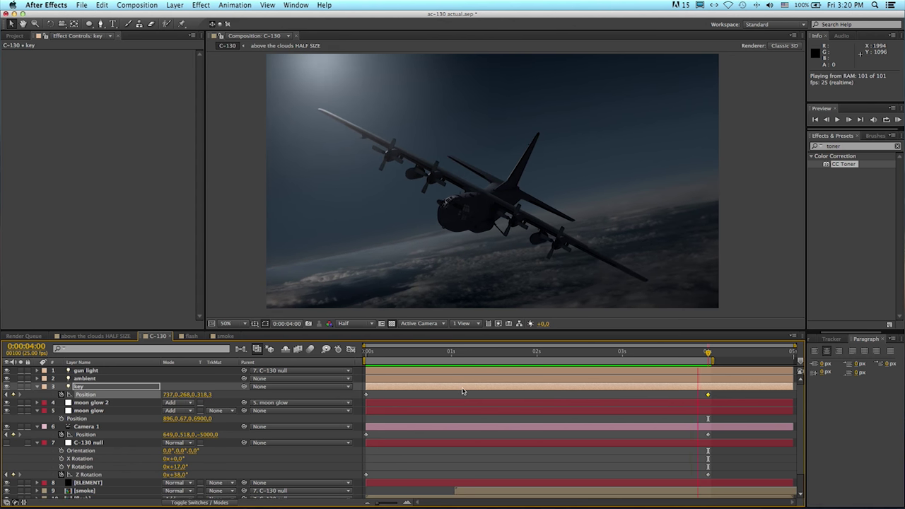
# At the 4-second mark, set the aircraft rig's Turbine value to 48 propeller turns
pyautogui.moveTo(379, 350); pyautogui.dragTo(353, 352)
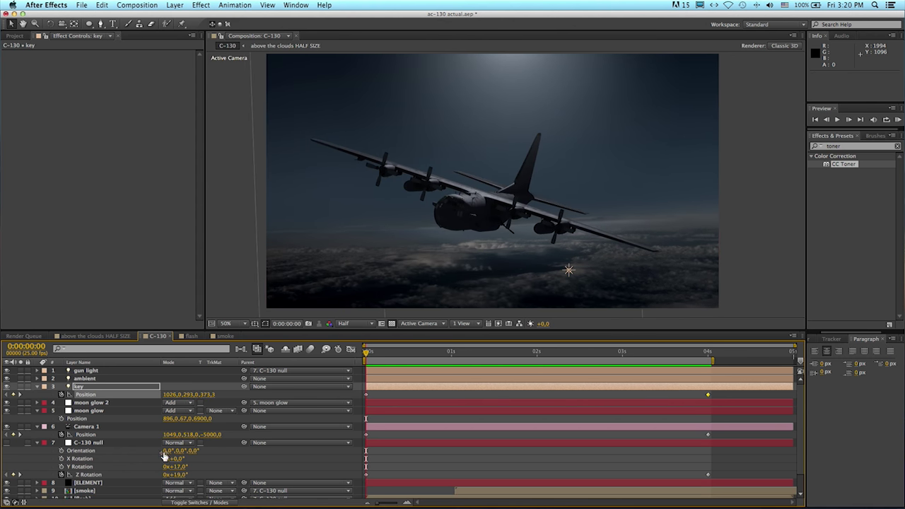
pyautogui.click(88, 483)
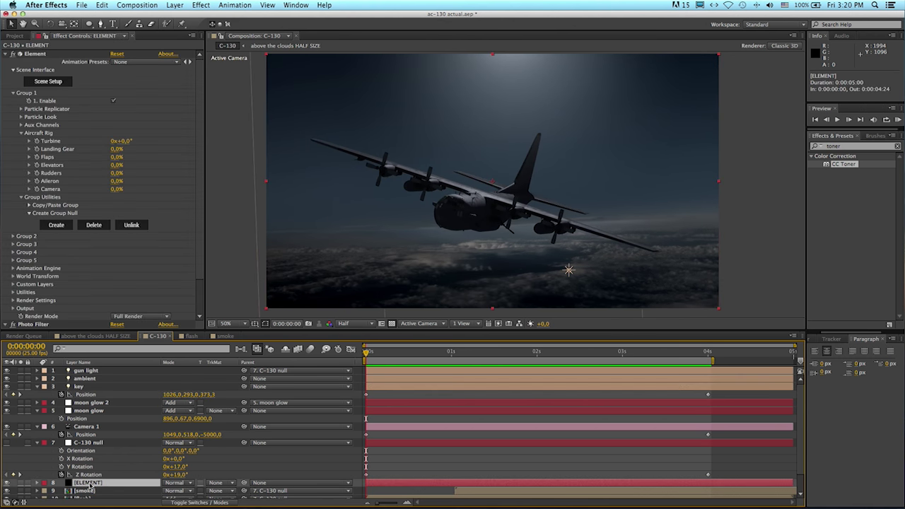
pyautogui.click(36, 143)
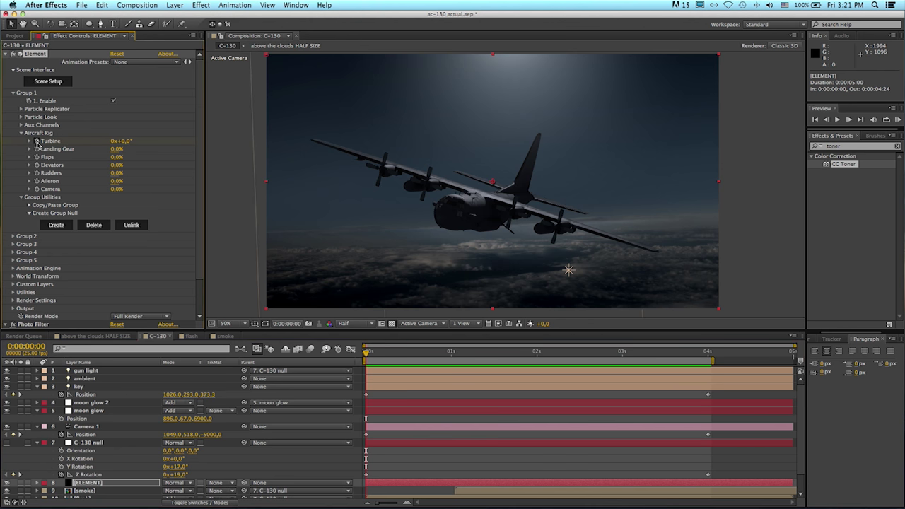
pyautogui.click(707, 357)
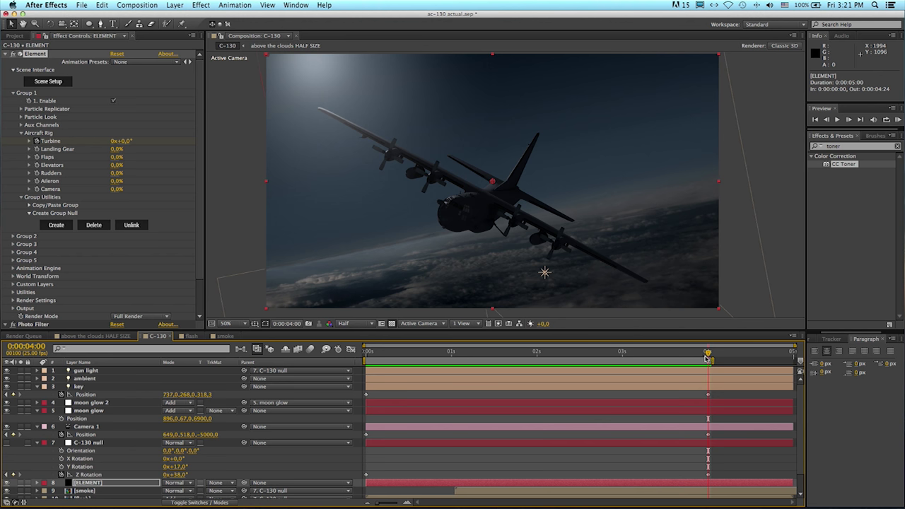
pyautogui.click(114, 142)
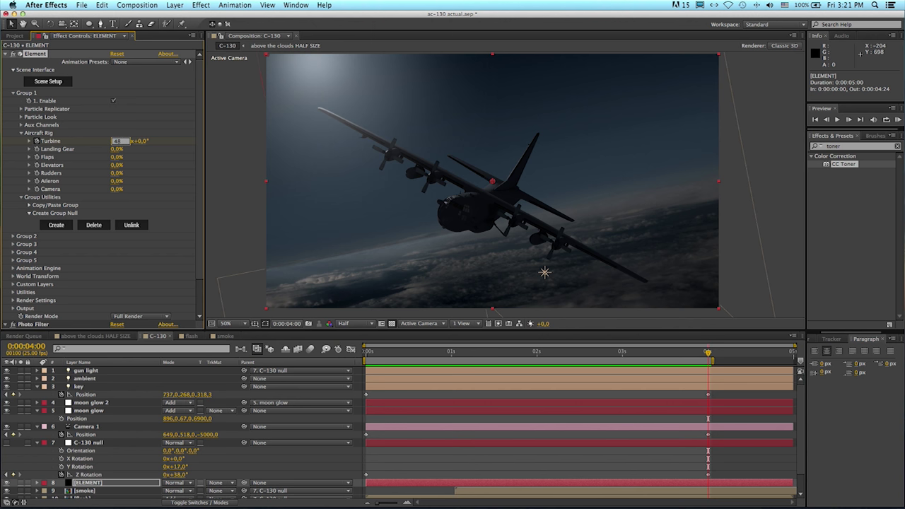
pyautogui.press('Return')
# Scrub between 2 and 3 seconds to check the spin, then enable motion blur
pyautogui.click(660, 353)
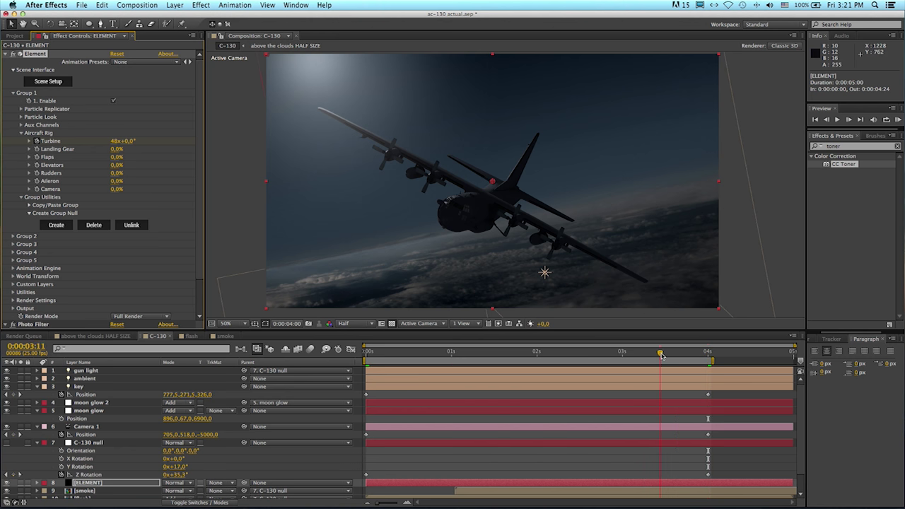
pyautogui.click(554, 353)
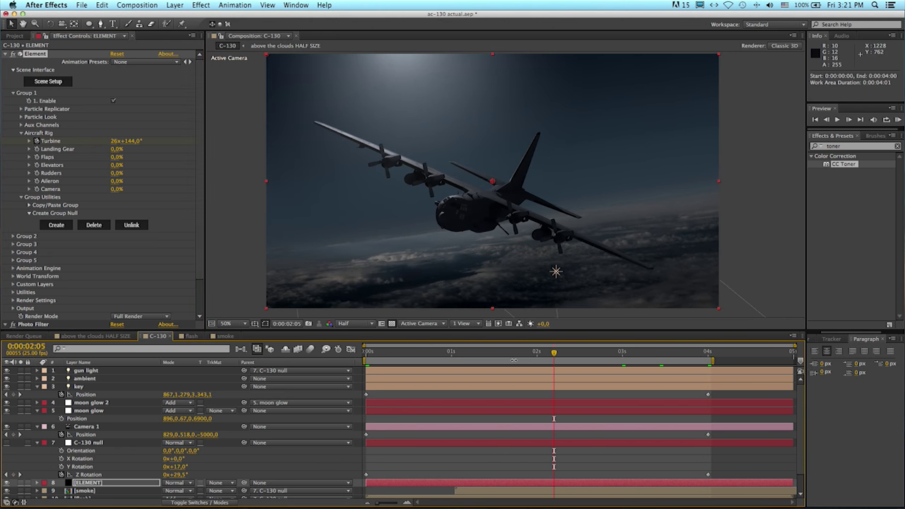
pyautogui.moveTo(554, 353); pyautogui.dragTo(494, 360)
pyautogui.click(560, 353)
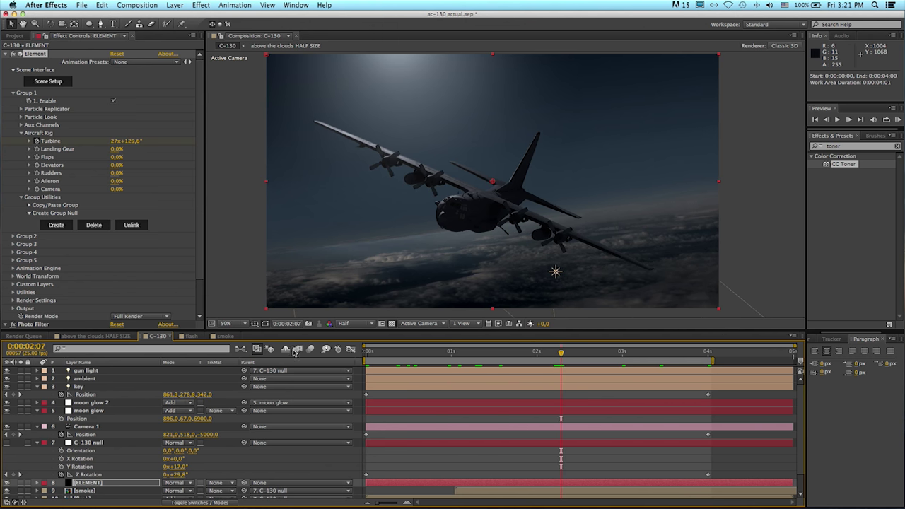
pyautogui.click(184, 503)
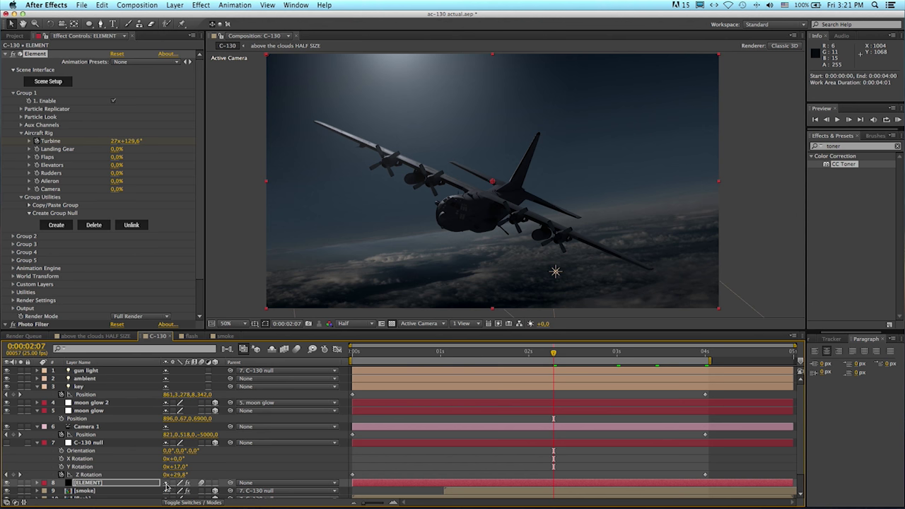
pyautogui.click(296, 351)
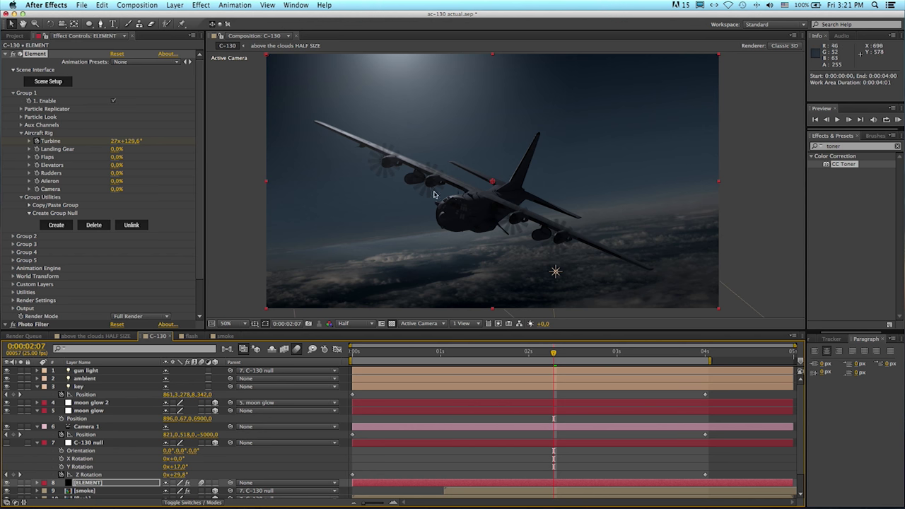
# Set the composition's motion blur shutter angle to 180° in Advanced Composition Settings
pyautogui.click(793, 338)
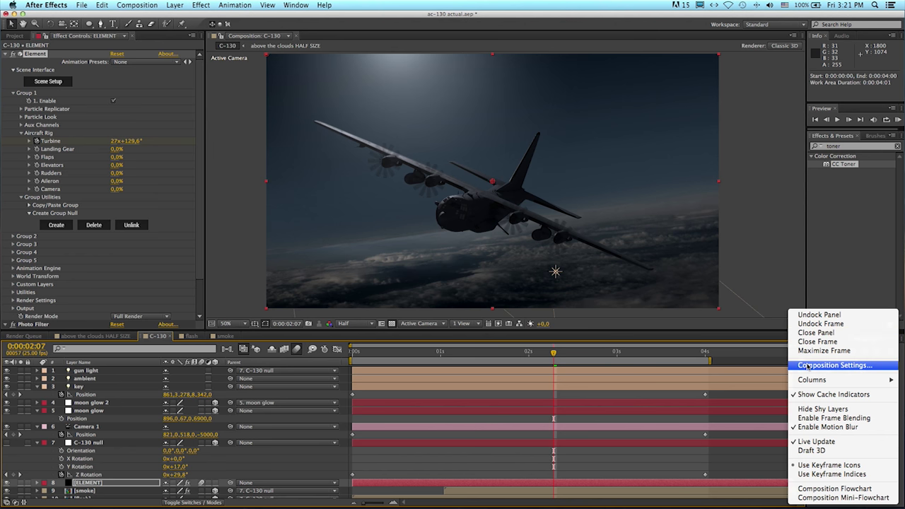
pyautogui.click(807, 366)
pyautogui.click(343, 241)
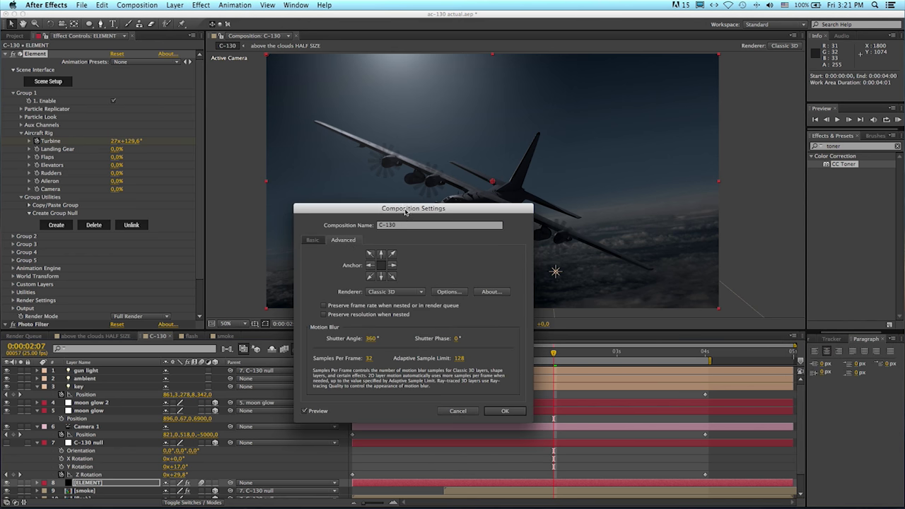
pyautogui.moveTo(406, 212); pyautogui.dragTo(238, 219)
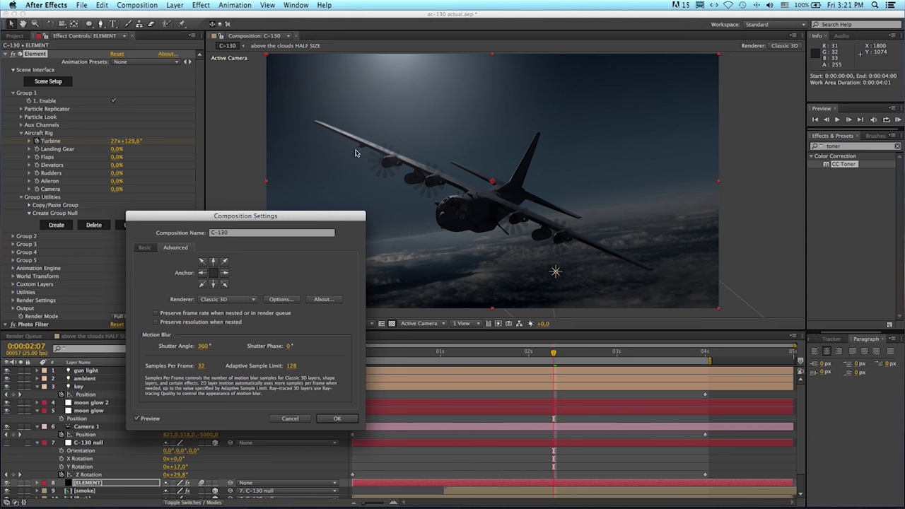
pyautogui.click(204, 347)
pyautogui.press('Return')
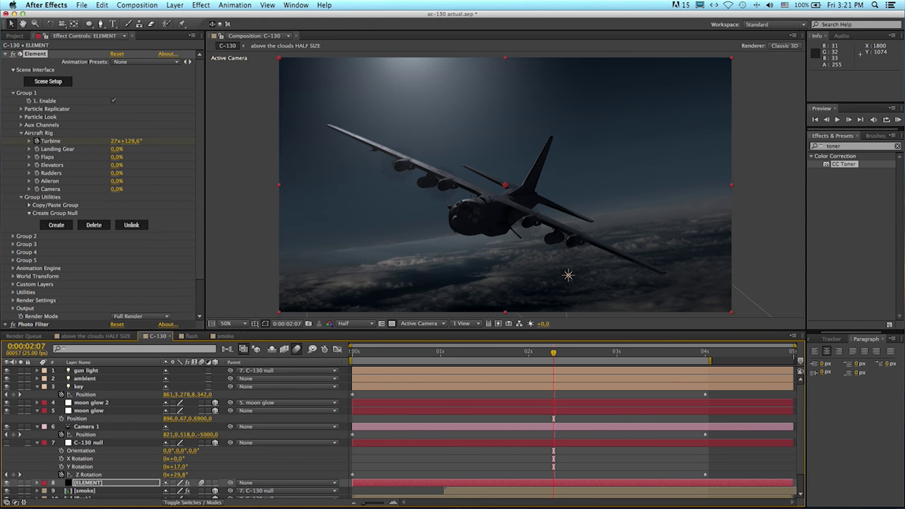
# Set the composition's motion blur samples per frame to 64 and apply
pyautogui.click(800, 339)
pyautogui.click(839, 366)
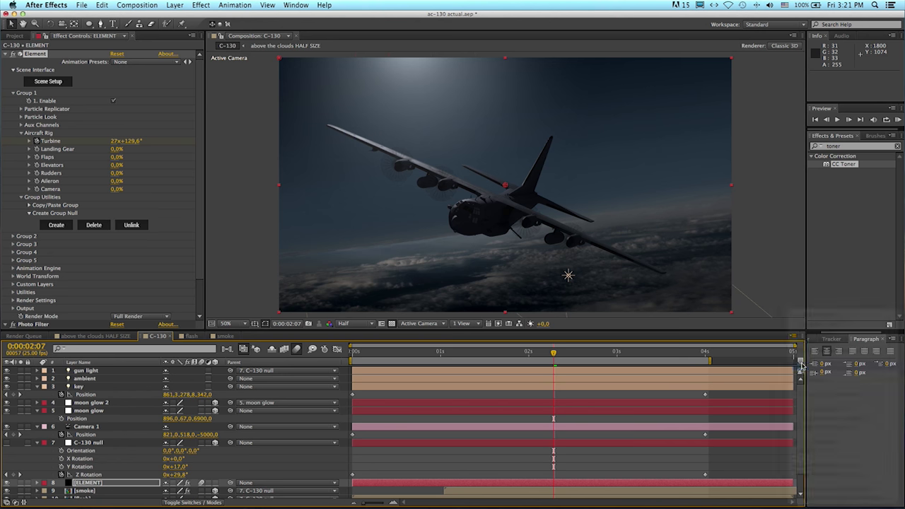
pyautogui.click(180, 247)
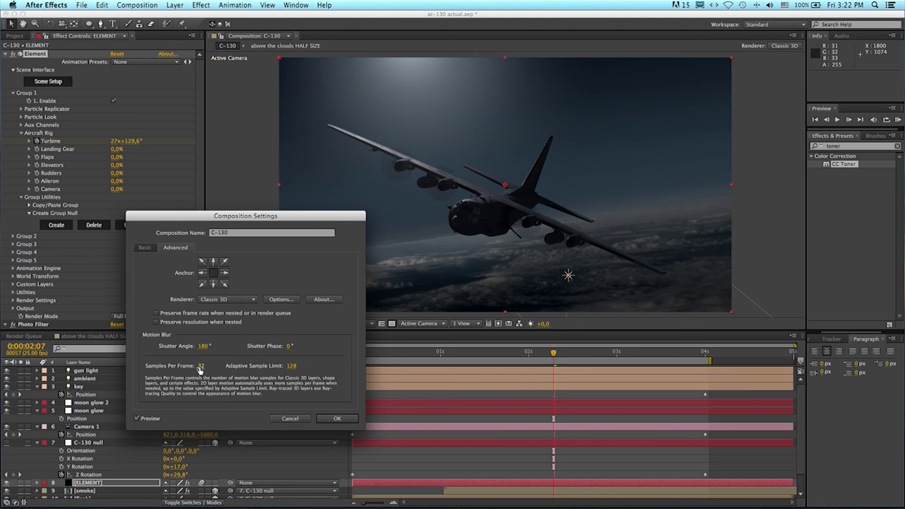
pyautogui.click(201, 367)
pyautogui.click(327, 418)
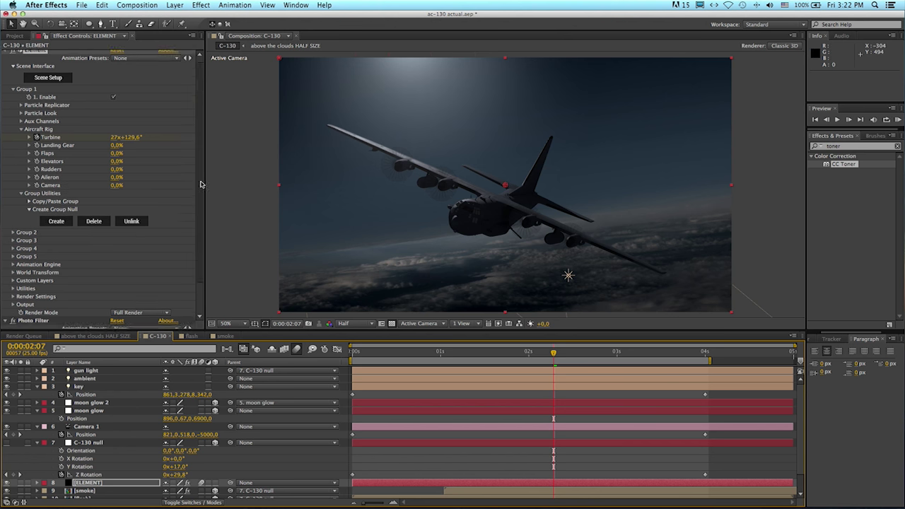
# Under Element's Render Settings > Motion Blur, set Motion Blur Samples to 12
pyautogui.scroll(-2, 204, 255)
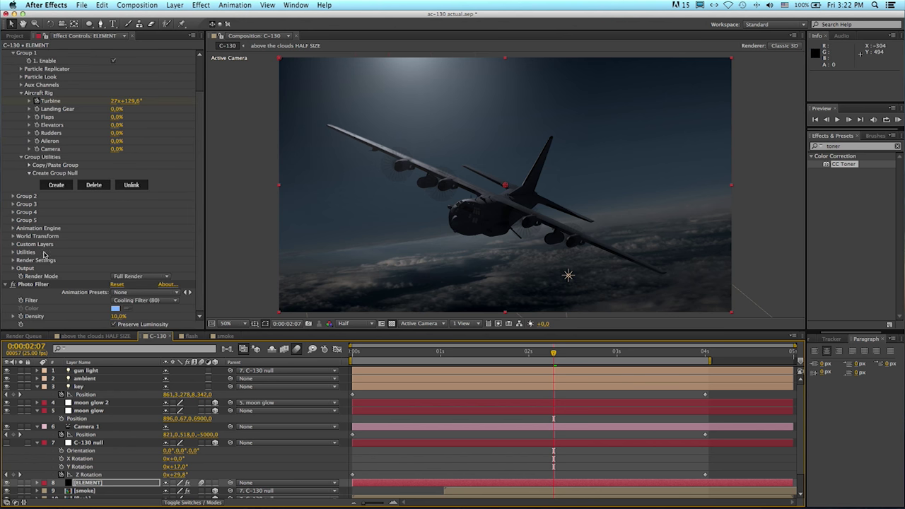
pyautogui.click(13, 260)
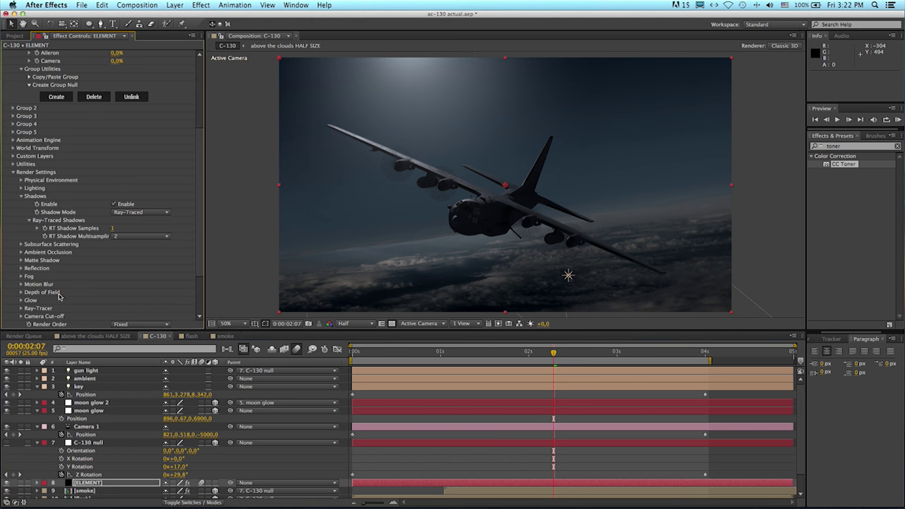
pyautogui.click(22, 285)
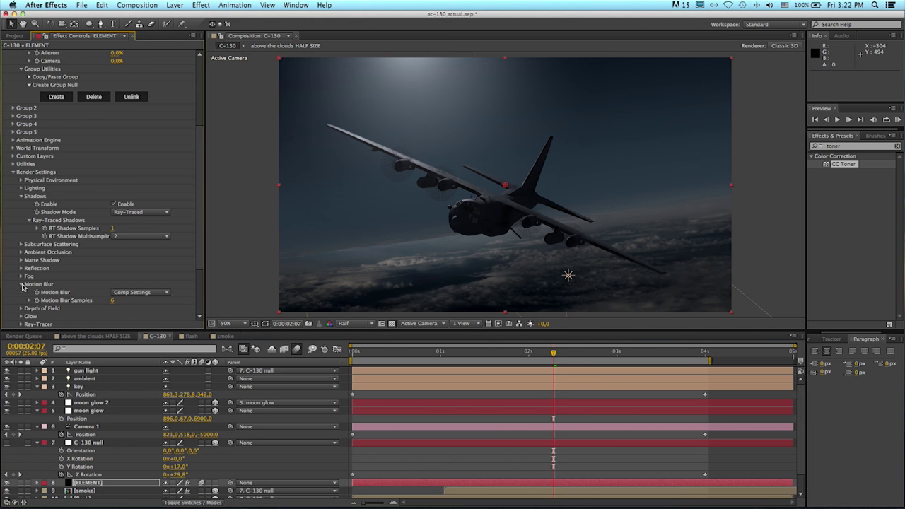
pyautogui.click(111, 303)
pyautogui.write('12')
pyautogui.press('Return')
pyautogui.moveTo(112, 304); pyautogui.dragTo(114, 303)
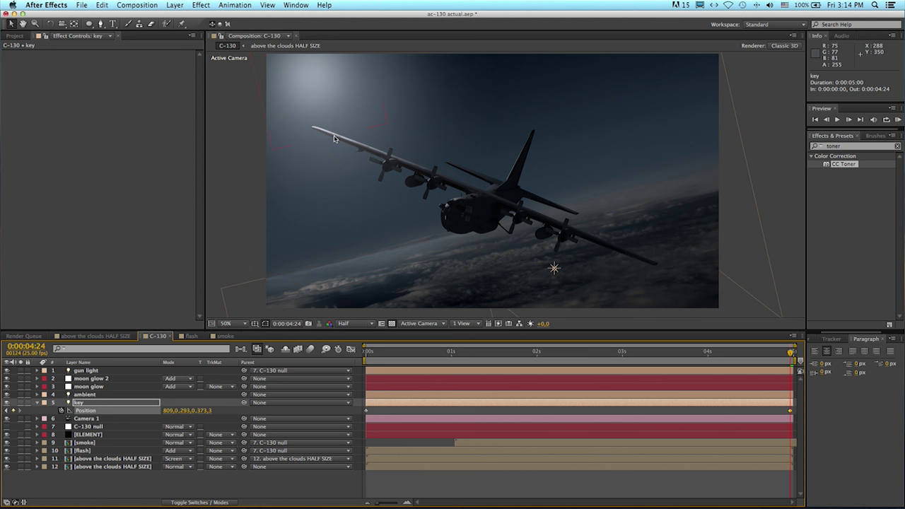
pyautogui.click(116, 379)
pyautogui.keyDown('shift'); pyautogui.click(104, 388); pyautogui.keyUp('shift')
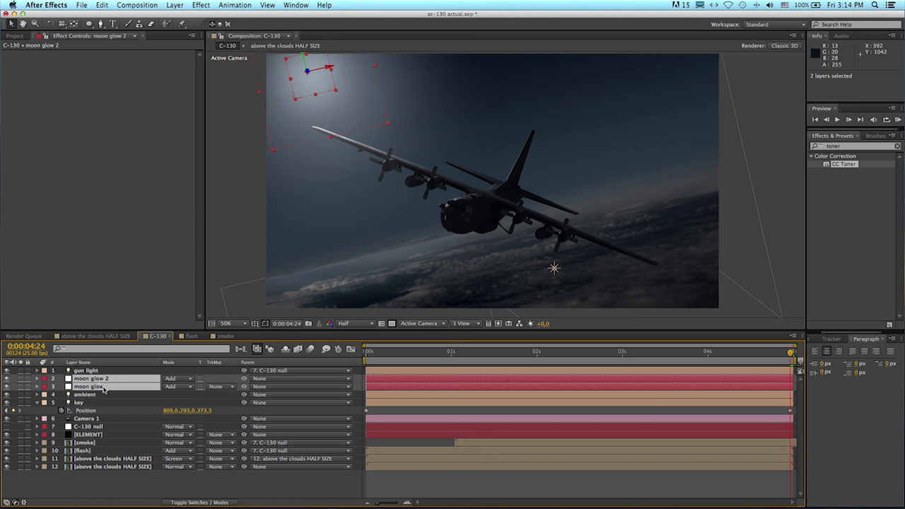
pyautogui.moveTo(98, 388); pyautogui.dragTo(92, 456)
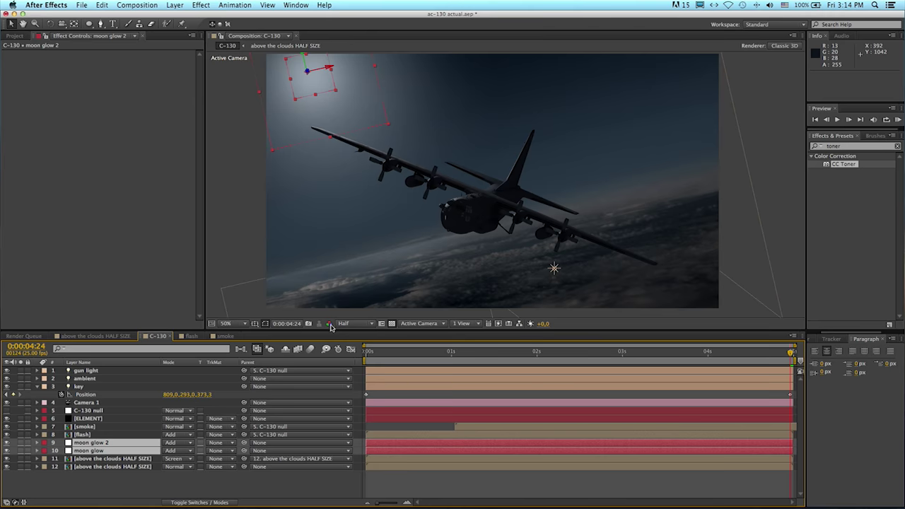